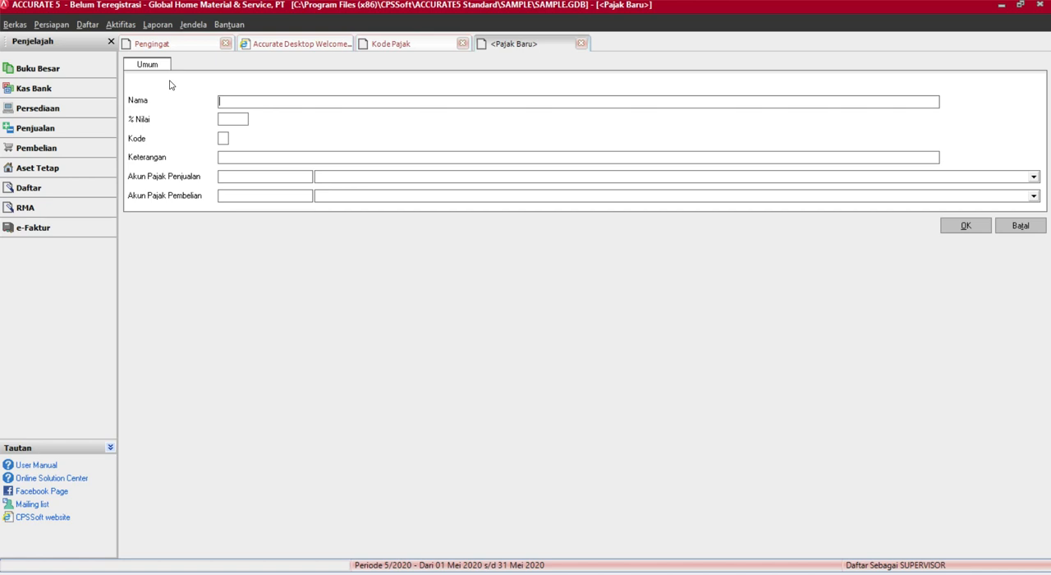
Name the new tax record PPN and set its percentage value to 10
{"action": "left_click", "coordinate": [250, 96]}
{"action": "type", "text": "Pajak pertambahan nilai"}
{"action": "key", "text": "BackSpace"}
{"action": "key", "text": "BackSpace"}
{"action": "key", "text": "BackSpace"}
{"action": "key", "text": "BackSpace"}
{"action": "key", "text": "BackSpace"}
{"action": "key", "text": "BackSpace"}
{"action": "key", "text": "BackSpace"}
{"action": "key", "text": "BackSpace"}
{"action": "key", "text": "BackSpace"}
{"action": "key", "text": "BackSpace"}
{"action": "key", "text": "BackSpace"}
{"action": "key", "text": "BackSpace"}
{"action": "key", "text": "BackSpace"}
{"action": "key", "text": "BackSpace"}
{"action": "key", "text": "BackSpace"}
{"action": "key", "text": "BackSpace"}
{"action": "key", "text": "BackSpace"}
{"action": "key", "text": "BackSpace"}
{"action": "key", "text": "BackSpace"}
{"action": "key", "text": "BackSpace"}
{"action": "type", "text": "PPN"}
{"action": "left_click", "coordinate": [147, 121]}
{"action": "left_click", "coordinate": [238, 120]}
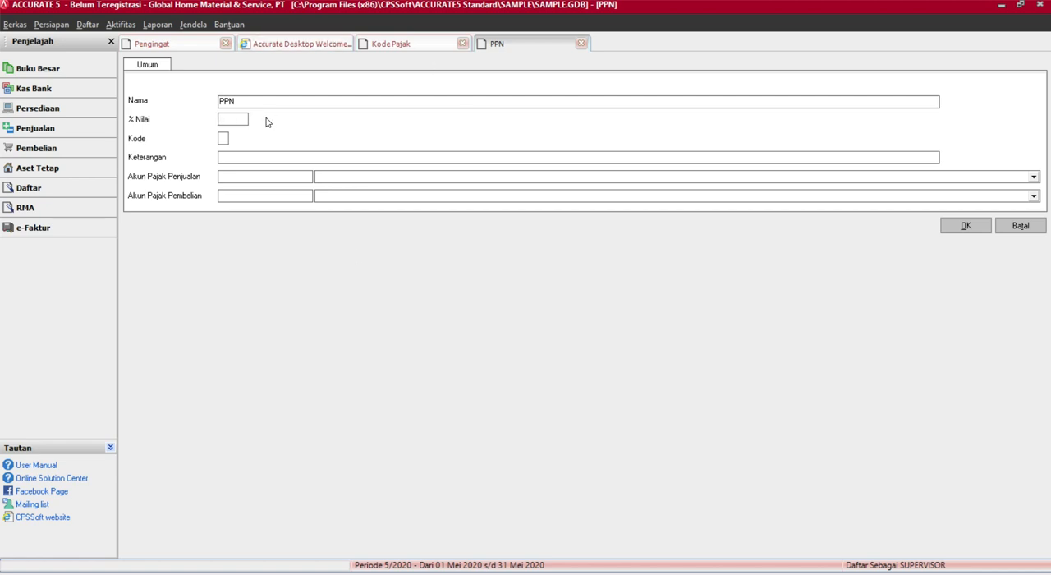
{"action": "type", "text": "10"}
Enter "PPN 10%" as the description of the new tax record
{"action": "left_click", "coordinate": [225, 138]}
{"action": "left_click", "coordinate": [235, 153]}
{"action": "left_click", "coordinate": [242, 97]}
{"action": "left_click", "coordinate": [242, 157]}
{"action": "type", "text": "PPN 10%"}
{"action": "double_click", "coordinate": [257, 155]}
{"action": "left_click", "coordinate": [293, 146]}
Try to save the new tax record with its code and tax accounts blank, and discard the entry
{"action": "left_click", "coordinate": [962, 229]}
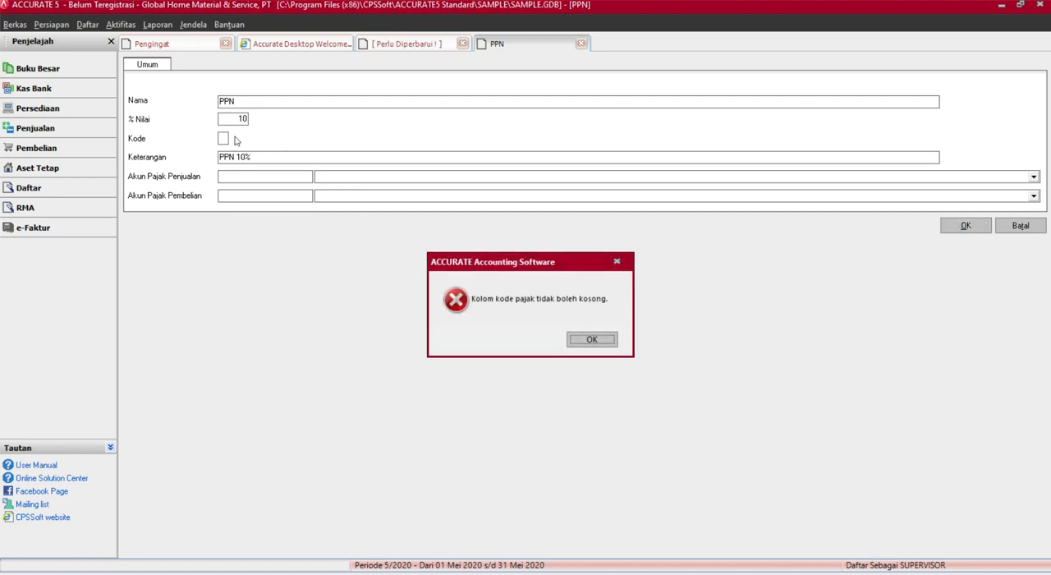
{"action": "left_click", "coordinate": [589, 341]}
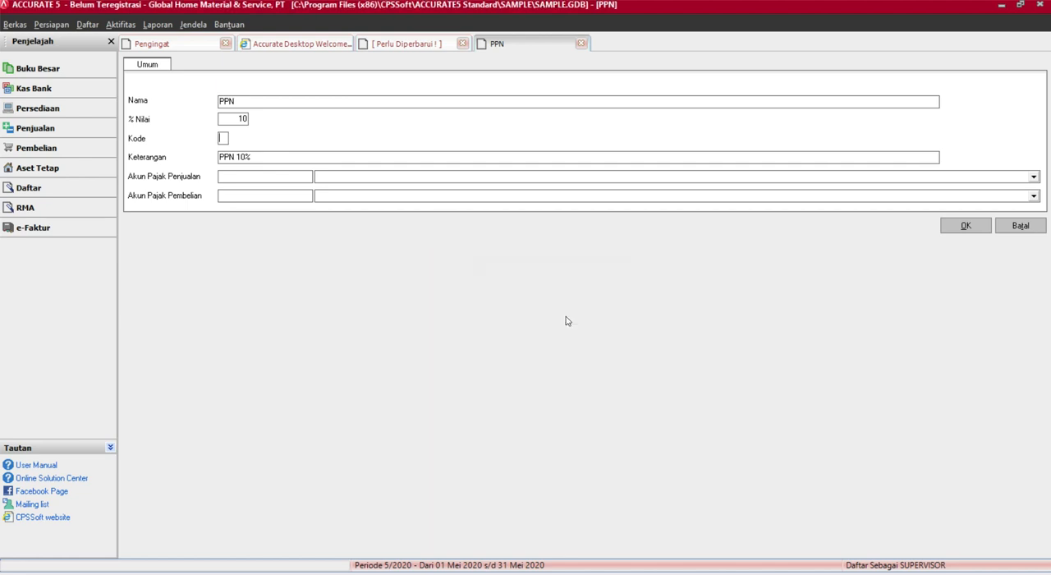
{"action": "left_click", "coordinate": [222, 139]}
{"action": "left_click", "coordinate": [289, 177]}
{"action": "left_click", "coordinate": [295, 197]}
{"action": "left_click", "coordinate": [1009, 225]}
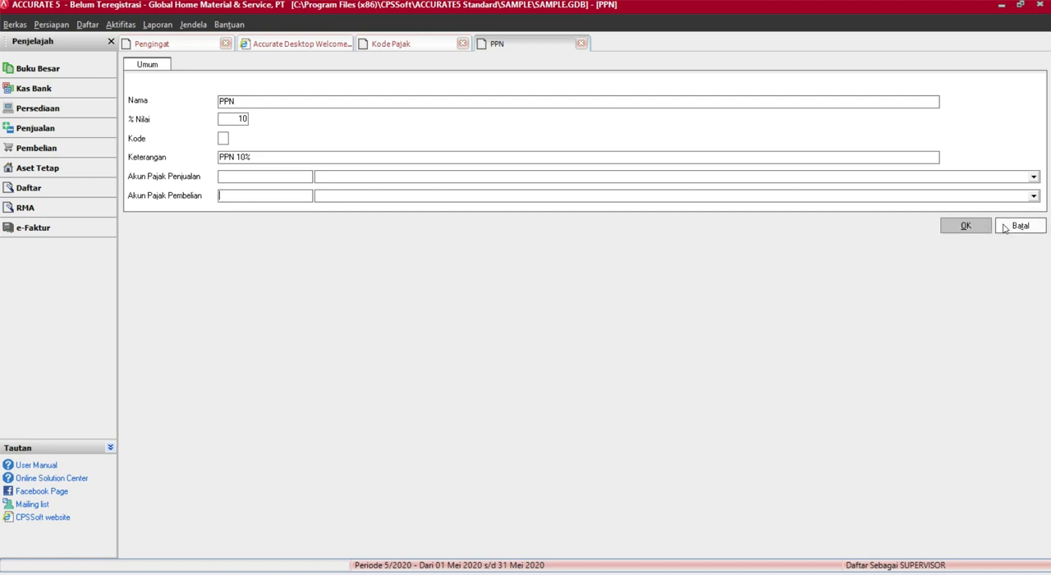
{"action": "left_click", "coordinate": [532, 324]}
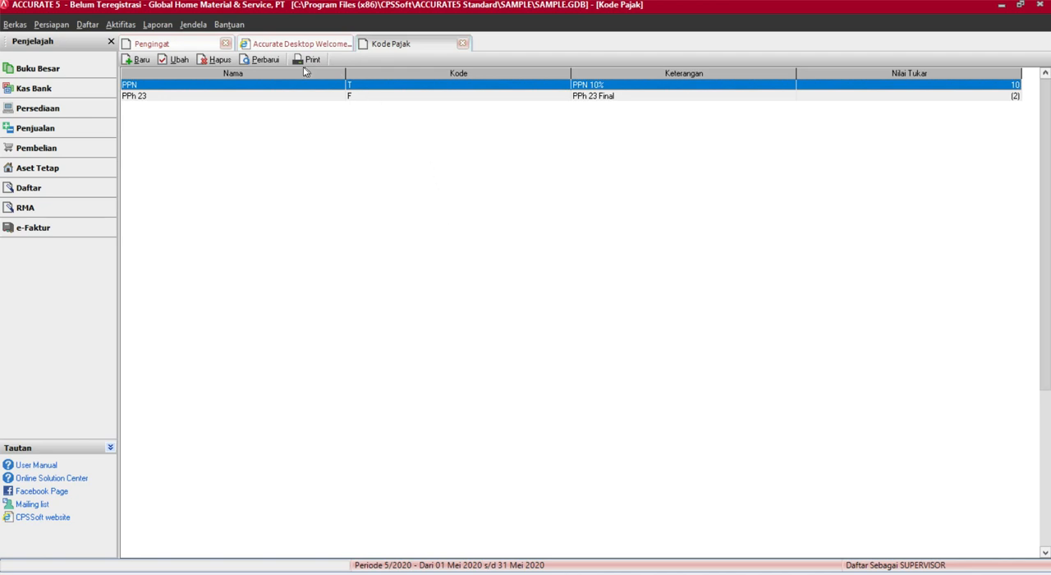
Refresh the tax list, open the existing PPN record to examine its name and code, and close it
{"action": "left_click", "coordinate": [256, 61]}
{"action": "double_click", "coordinate": [259, 87]}
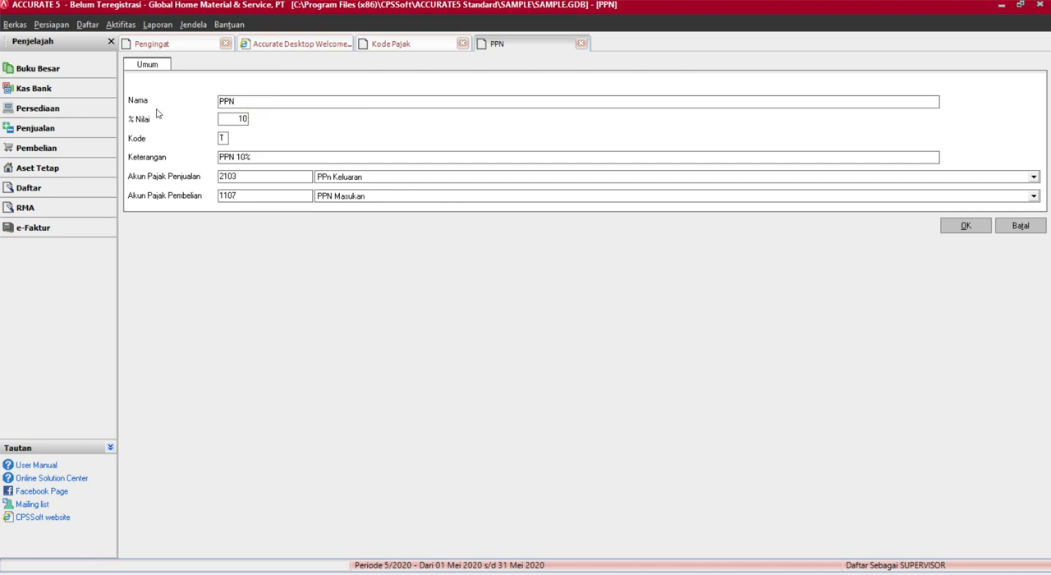
{"action": "left_click", "coordinate": [146, 104]}
{"action": "left_click", "coordinate": [246, 102]}
{"action": "left_click", "coordinate": [275, 101]}
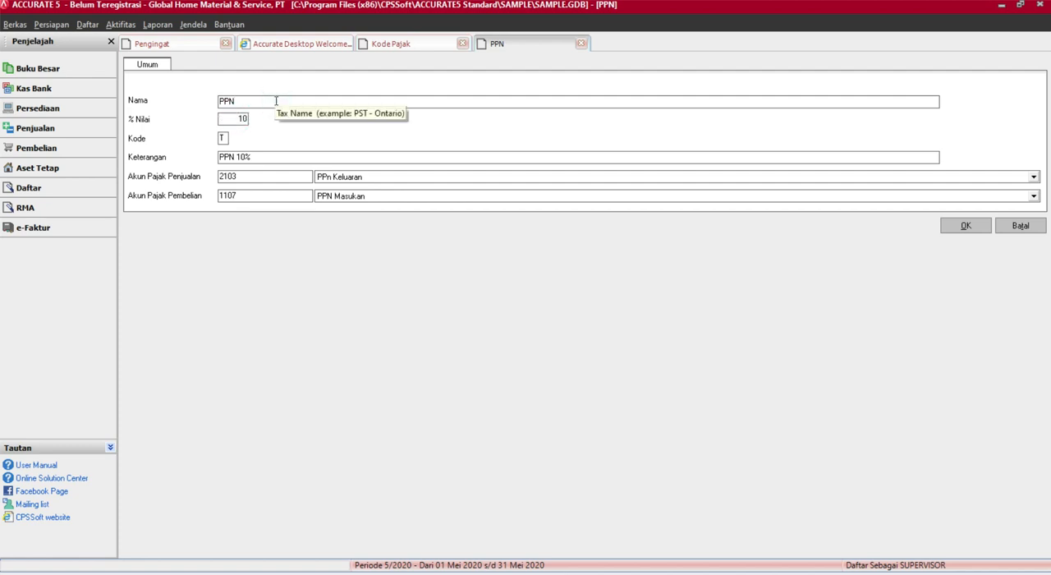
{"action": "left_click", "coordinate": [143, 141]}
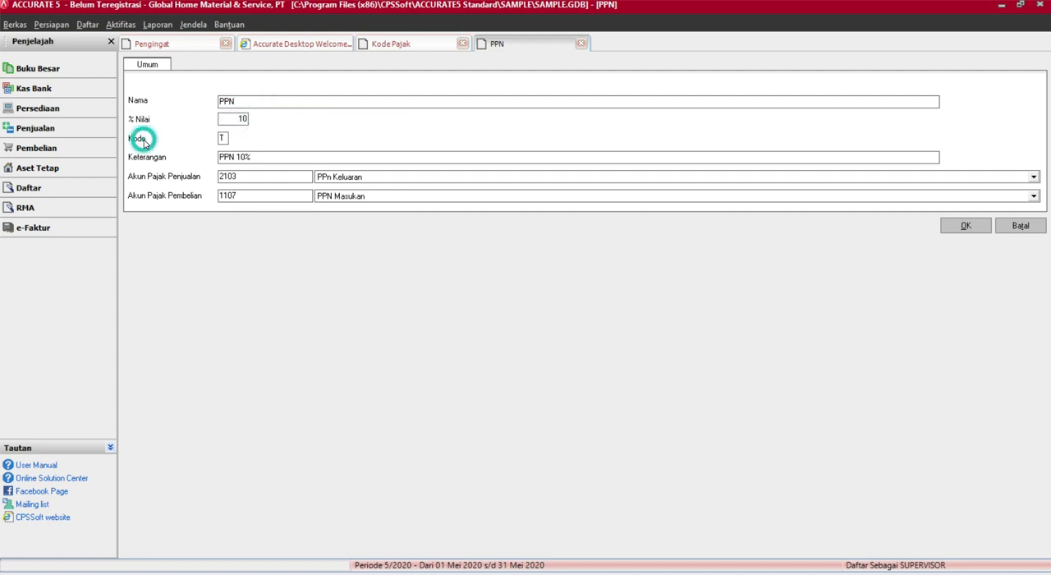
{"action": "left_click", "coordinate": [228, 137]}
{"action": "left_click", "coordinate": [248, 139]}
{"action": "left_click", "coordinate": [581, 44]}
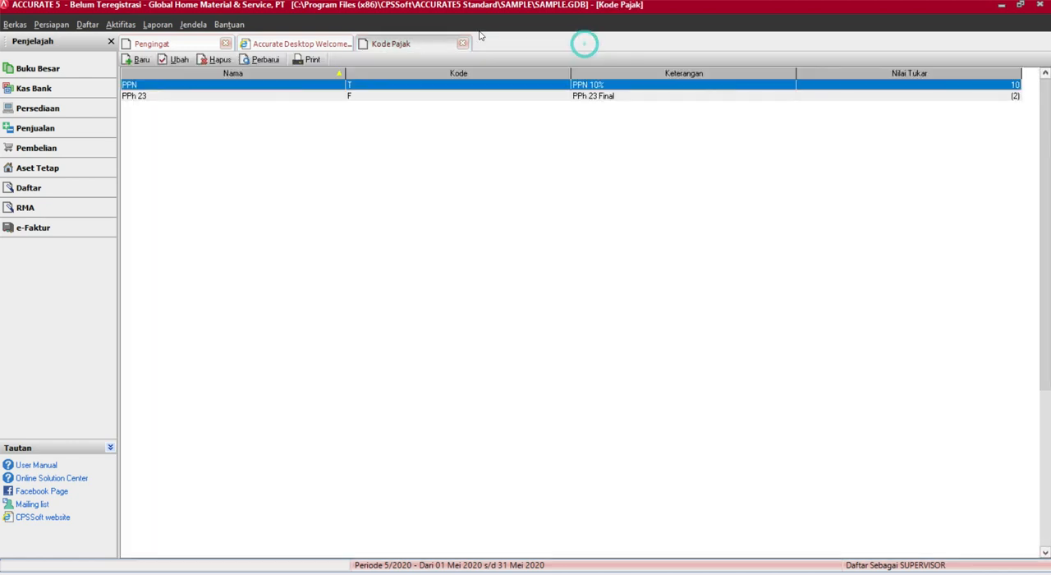
Examine the percentage value and other details of the PPh 23 tax record, and close it
{"action": "double_click", "coordinate": [390, 96]}
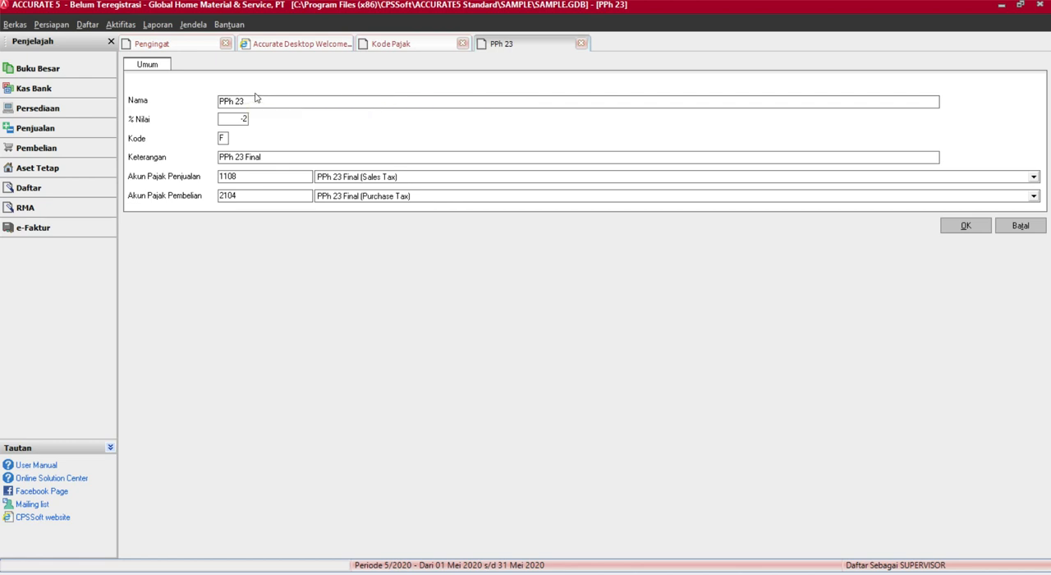
{"action": "left_click_drag", "start_coordinate": [226, 118], "coordinate": [289, 124]}
{"action": "left_click", "coordinate": [288, 126]}
{"action": "left_click", "coordinate": [963, 226]}
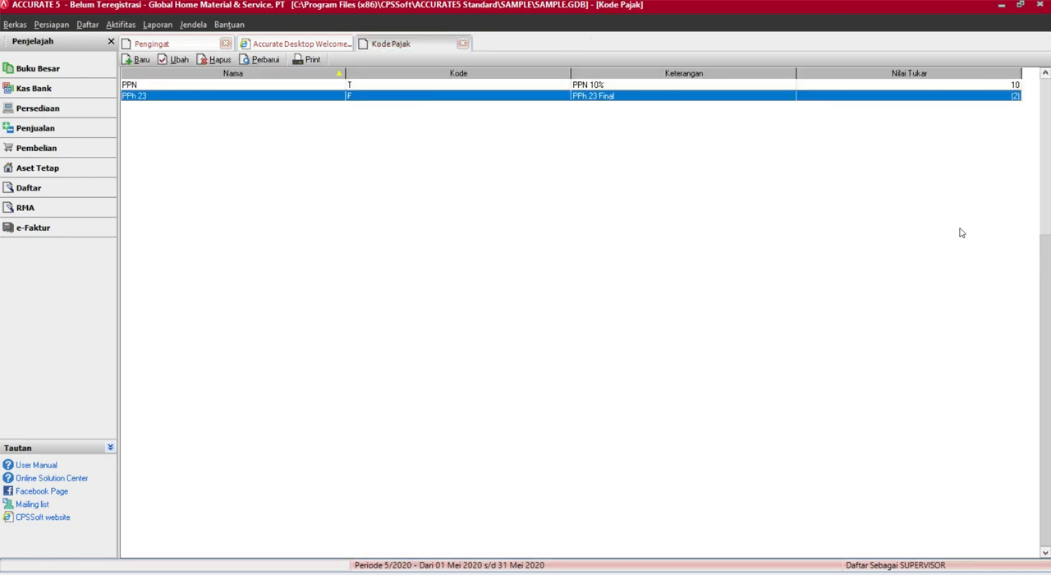
{"action": "left_click", "coordinate": [363, 113]}
{"action": "left_click", "coordinate": [179, 60]}
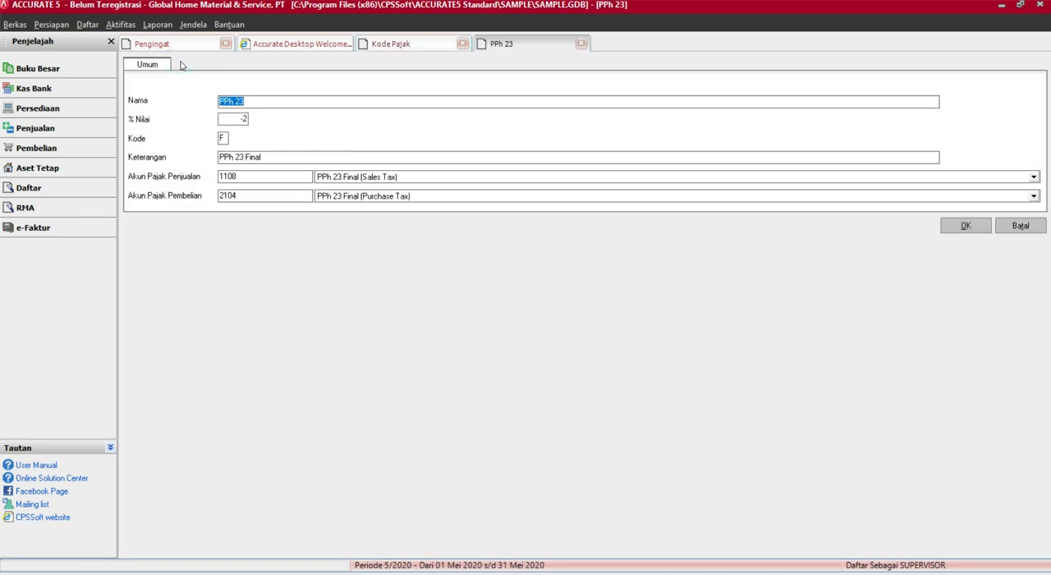
{"action": "left_click", "coordinate": [1022, 225]}
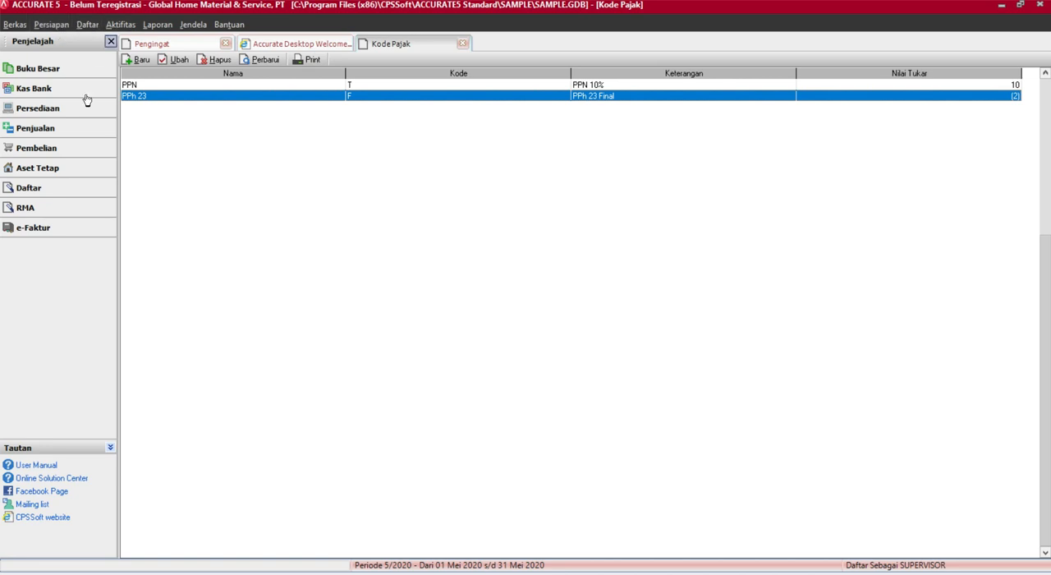
Start a new sales invoice
{"action": "left_click", "coordinate": [63, 138]}
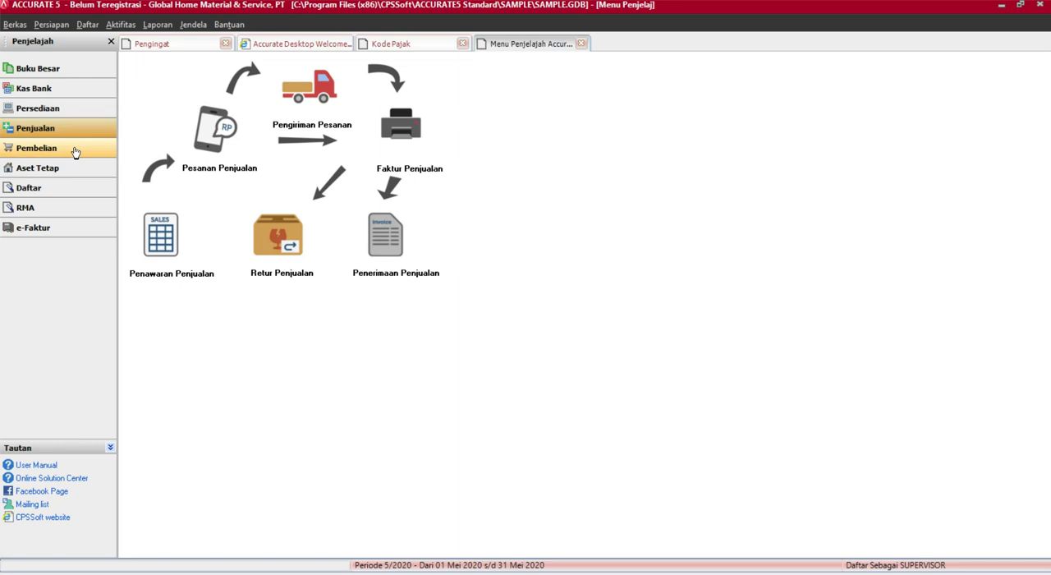
{"action": "left_click", "coordinate": [391, 137]}
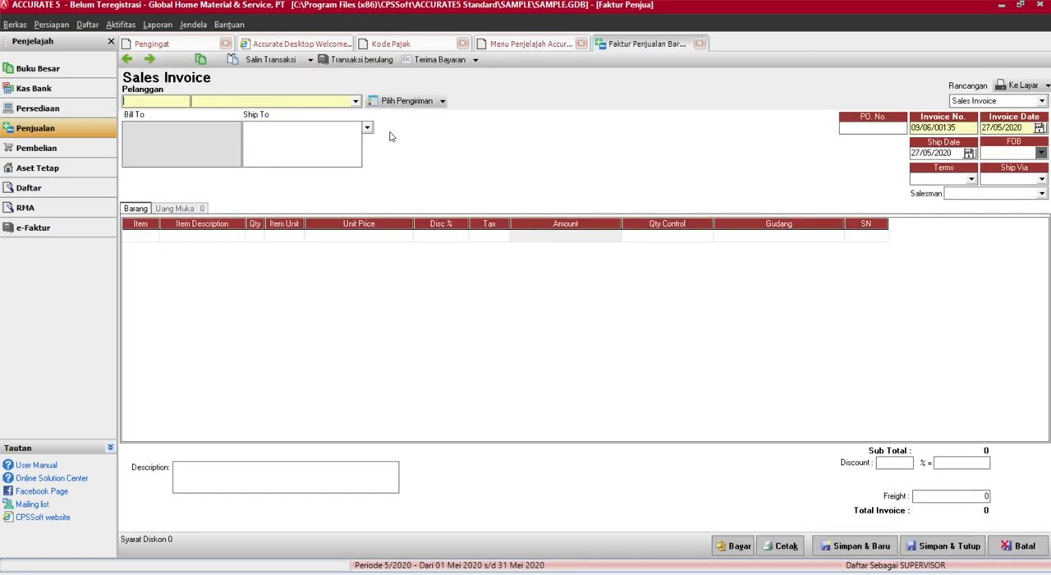
Create a new customer record, enter the customer number and name, and show its sales tax settings with Pajak 1 blank
{"action": "left_click", "coordinate": [87, 25]}
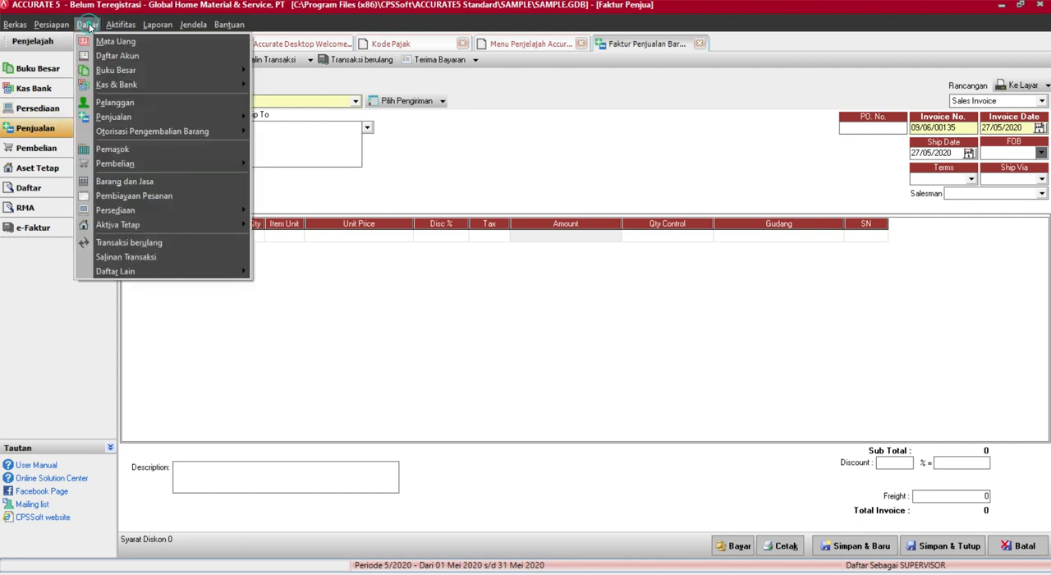
{"action": "left_click", "coordinate": [127, 103]}
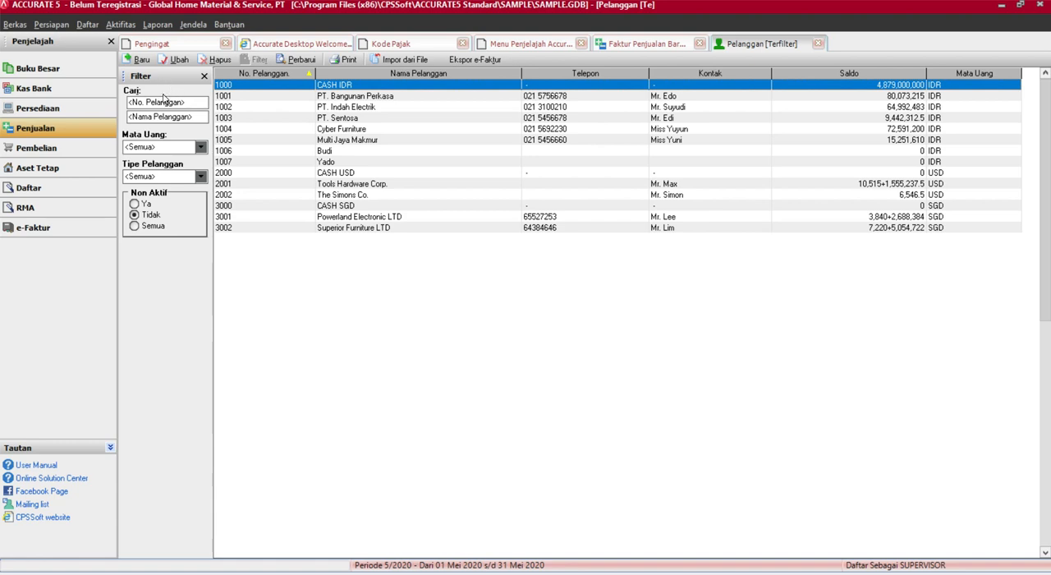
{"action": "left_click", "coordinate": [137, 60]}
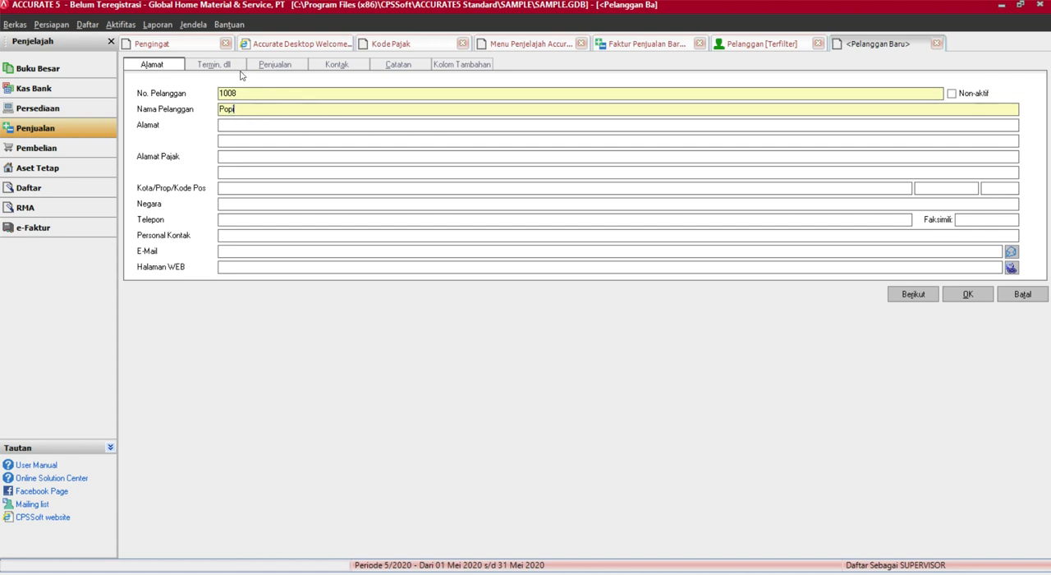
{"action": "left_click", "coordinate": [267, 65]}
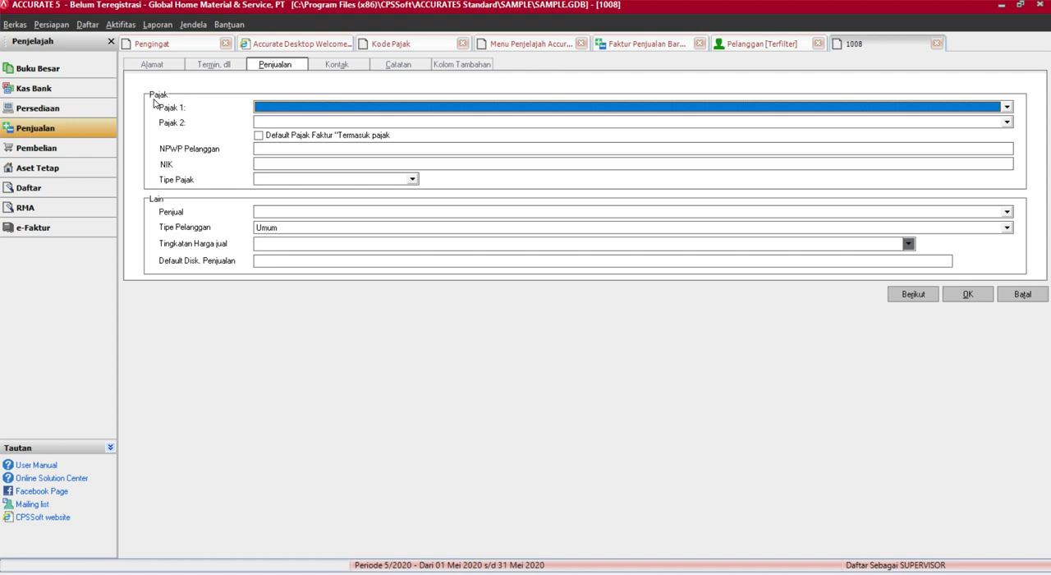
{"action": "left_click", "coordinate": [316, 106]}
{"action": "left_click", "coordinate": [310, 107]}
Check the Tax column of the open sales invoice and review the new customer's address and sales tax settings
{"action": "left_click", "coordinate": [661, 44]}
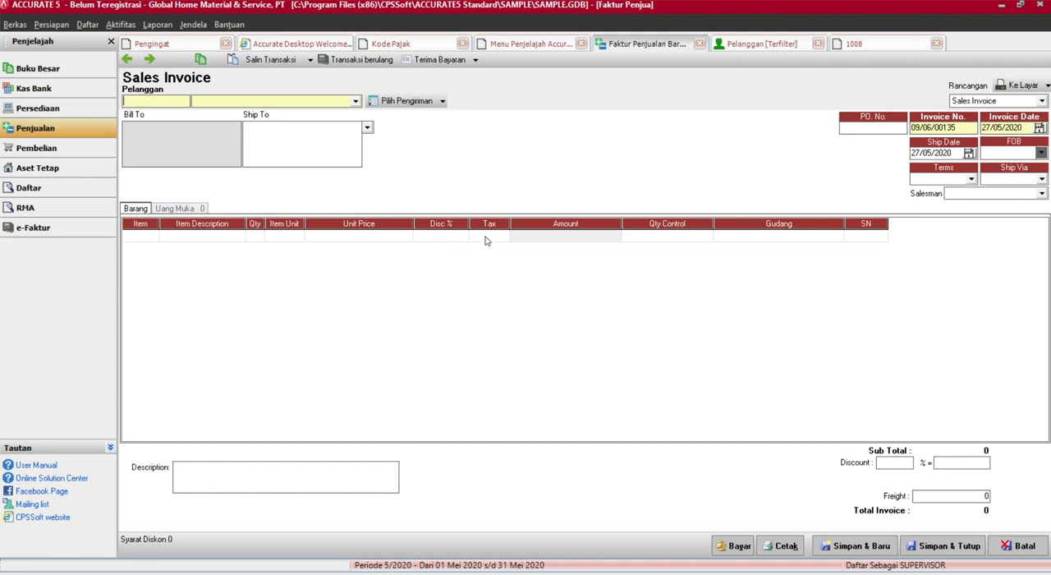
{"action": "left_click", "coordinate": [765, 46]}
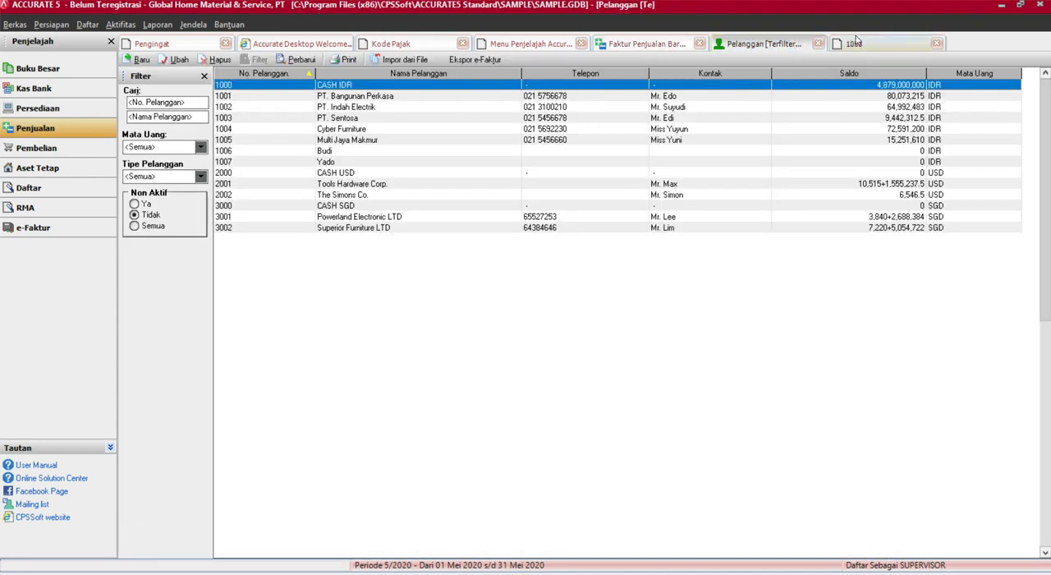
{"action": "left_click", "coordinate": [856, 43]}
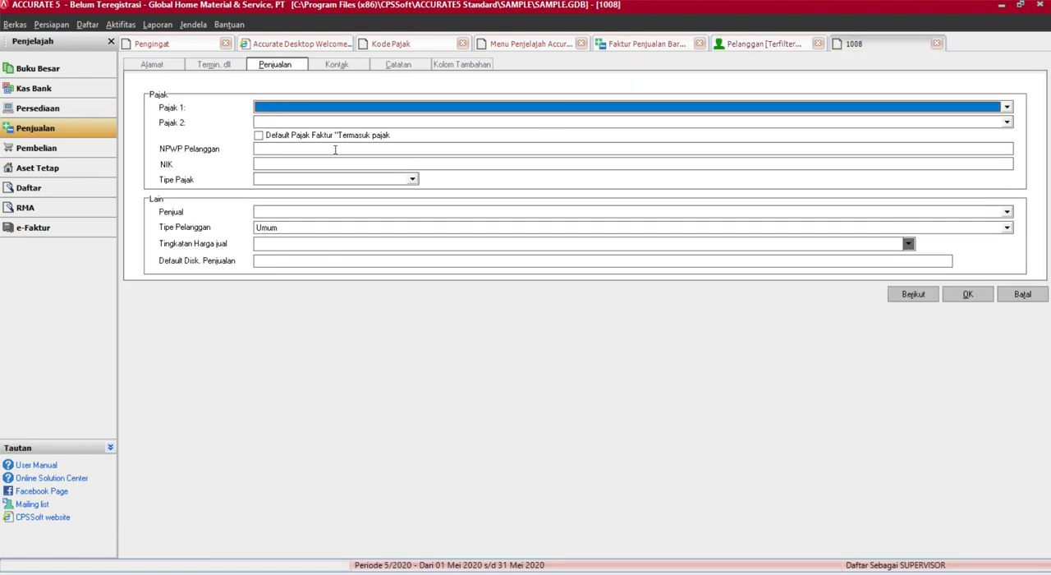
{"action": "left_click", "coordinate": [153, 66]}
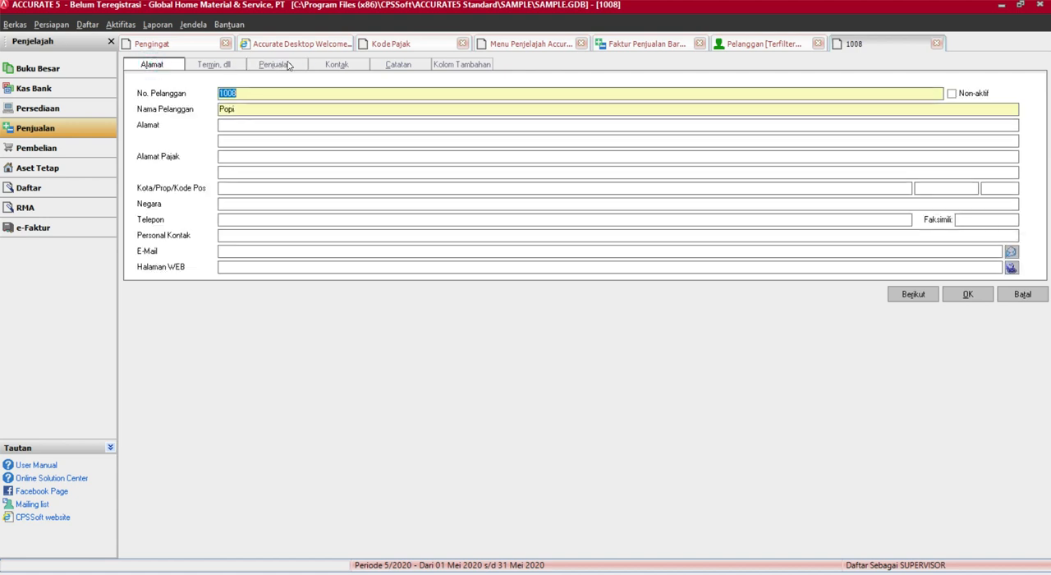
{"action": "left_click", "coordinate": [275, 65]}
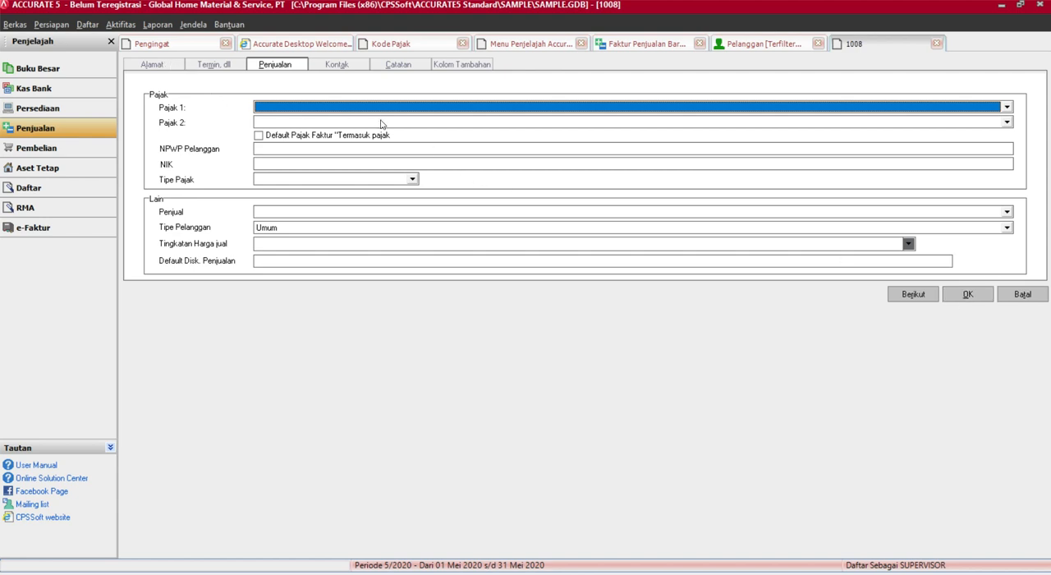
Save the new customer without any default tax, refresh the customer list and select the new entry
{"action": "left_click", "coordinate": [968, 296]}
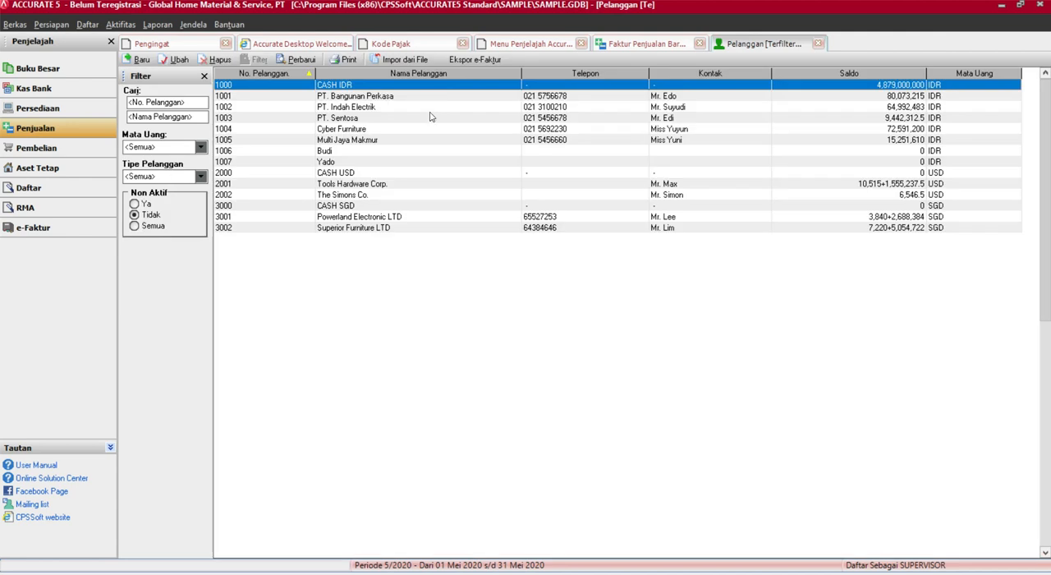
{"action": "left_click", "coordinate": [297, 59]}
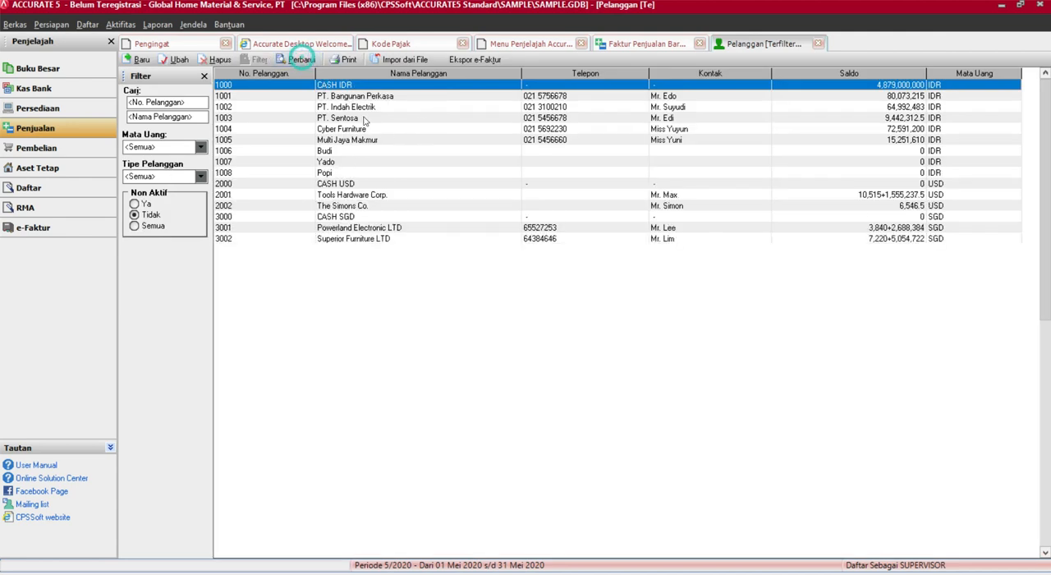
{"action": "left_click", "coordinate": [333, 172]}
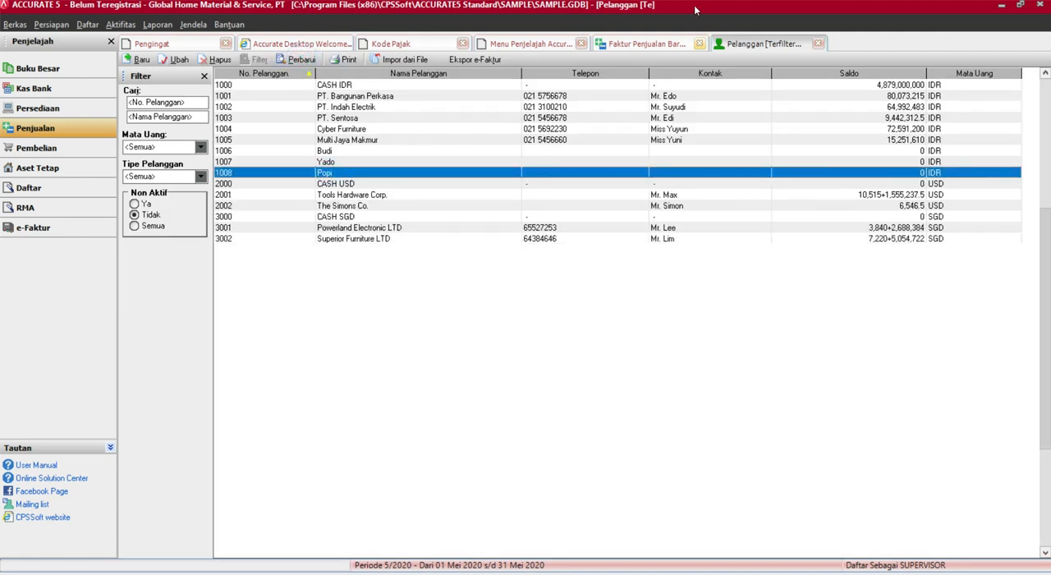
Choose the newly created customer on the open sales invoice
{"action": "left_click", "coordinate": [628, 43]}
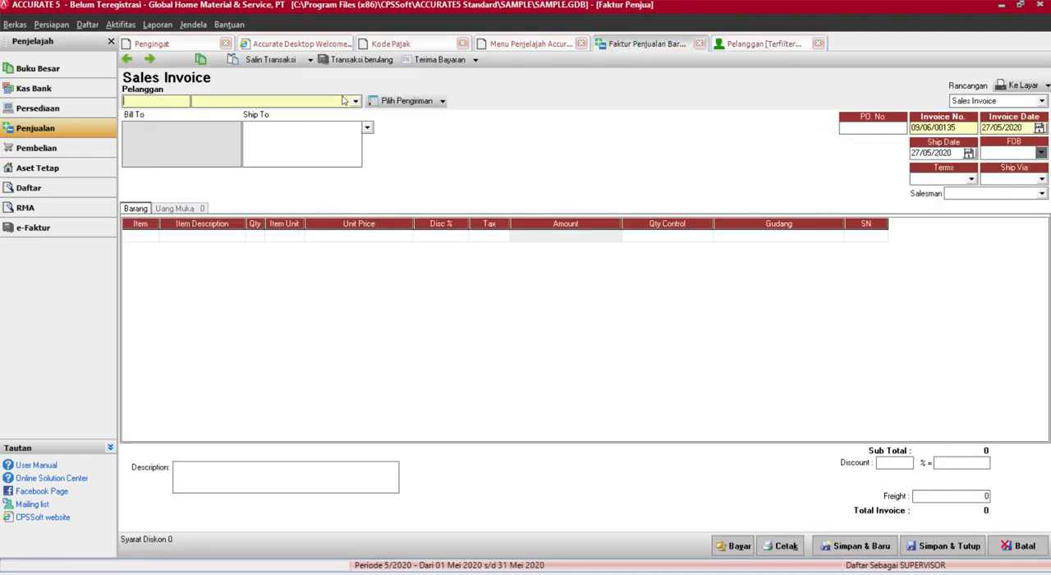
{"action": "left_click", "coordinate": [343, 101]}
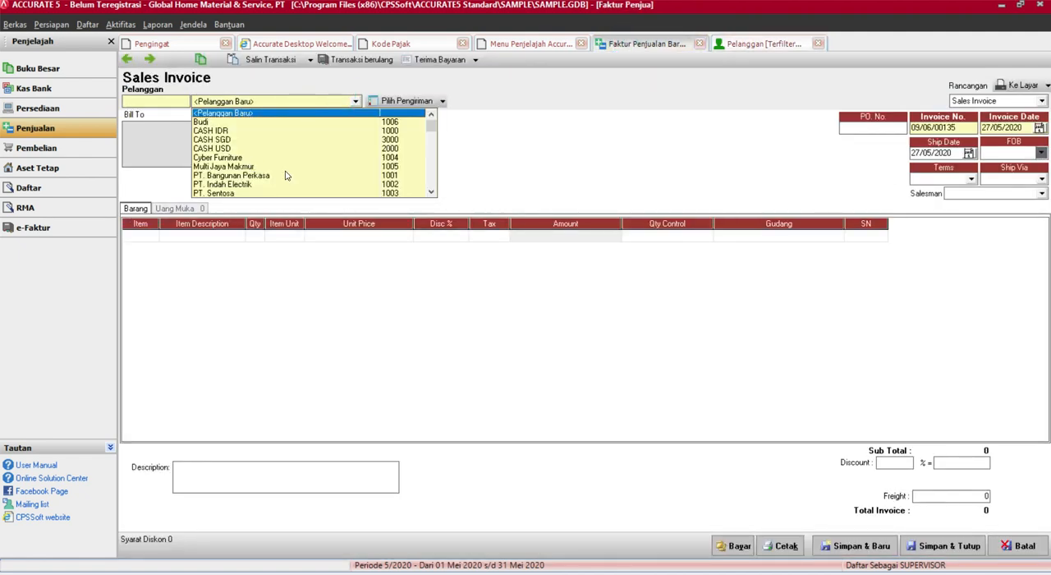
{"action": "type", "text": "P"}
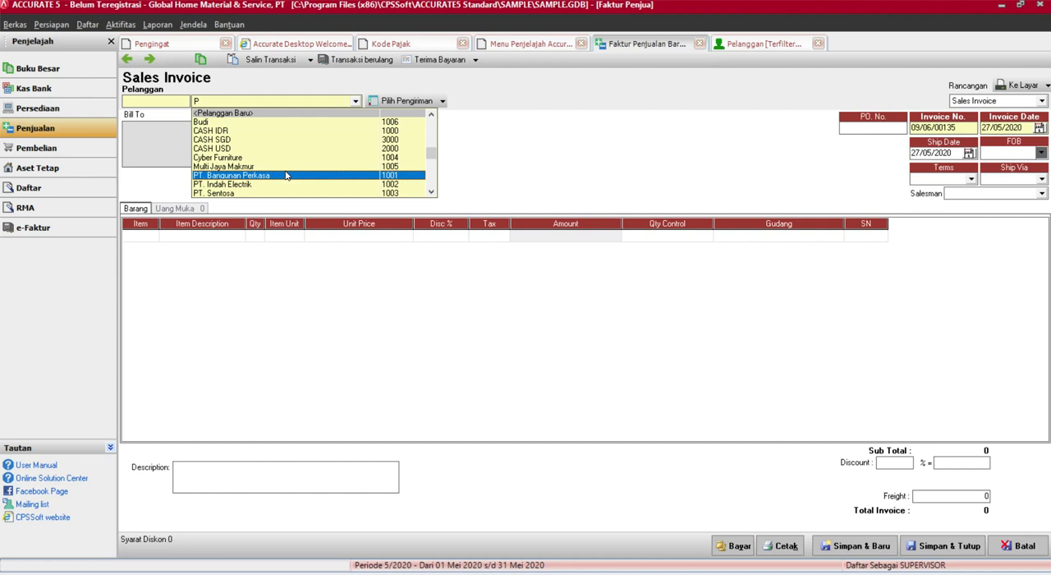
{"action": "type", "text": "op"}
{"action": "key", "text": "Return"}
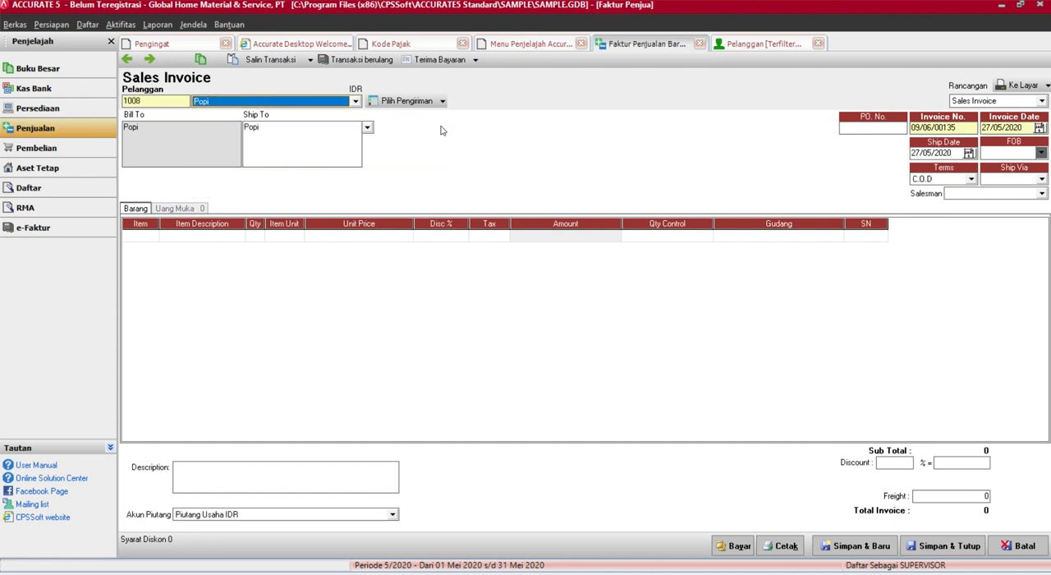
Add one set of the Bor Fuji item (Bor Listrik Fujiyama 2800 Rpm) to the sales invoice and complete the line
{"action": "left_click", "coordinate": [152, 234]}
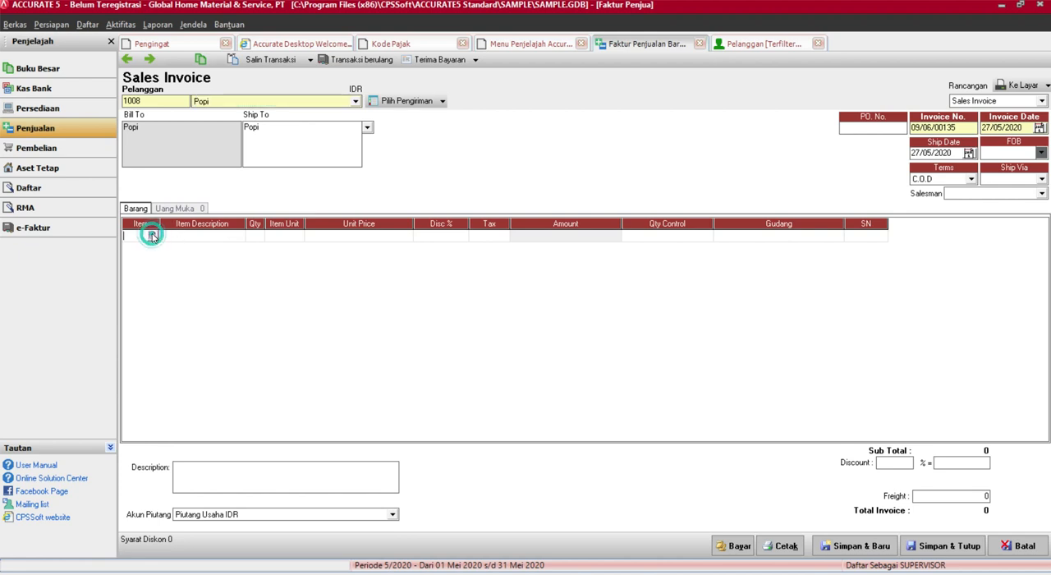
{"action": "left_click", "coordinate": [152, 235]}
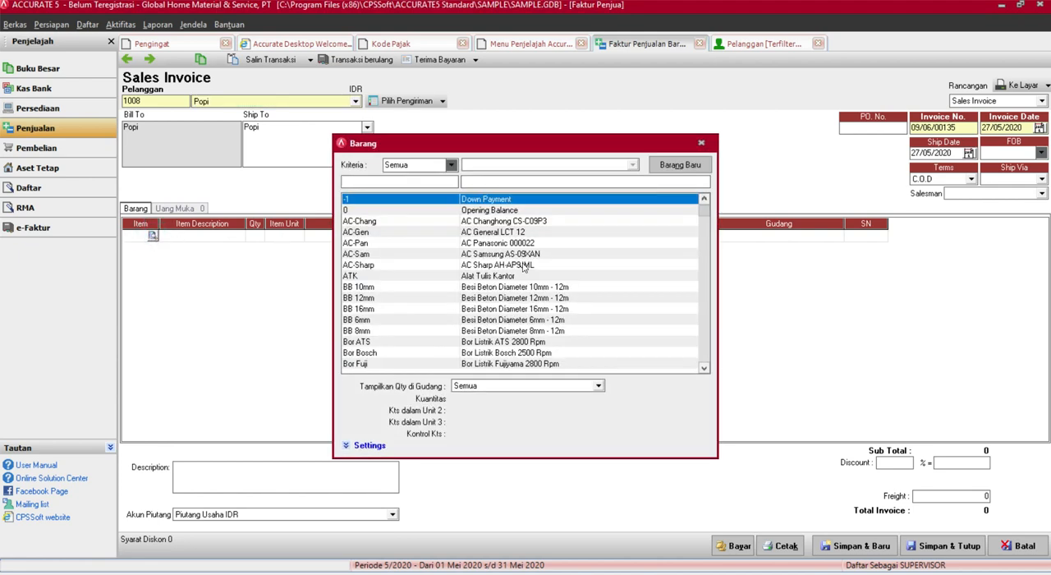
{"action": "left_click", "coordinate": [502, 364]}
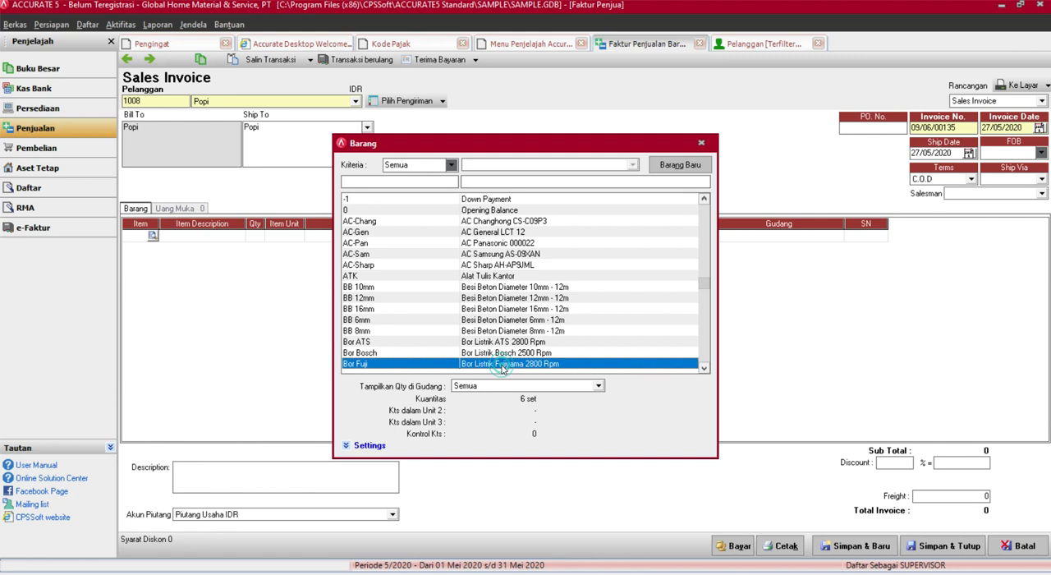
{"action": "double_click", "coordinate": [502, 364]}
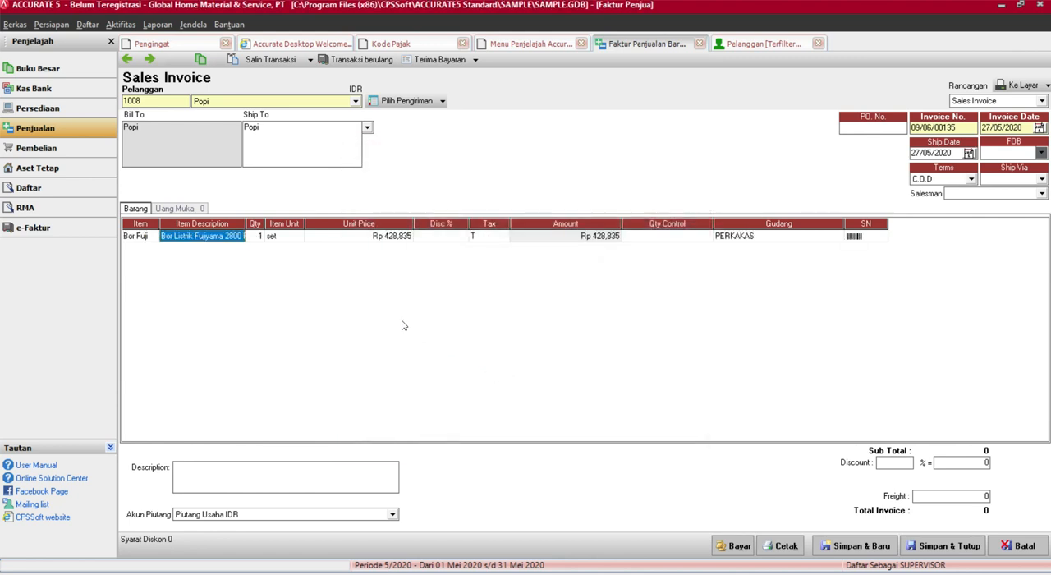
{"action": "left_click", "coordinate": [490, 237]}
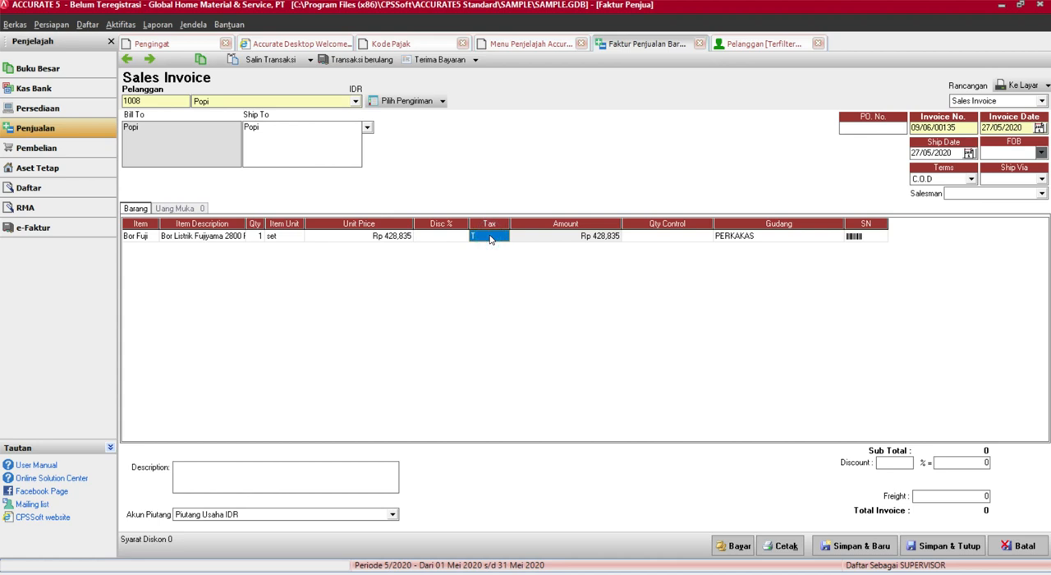
{"action": "key", "text": "Tab"}
{"action": "key", "text": "Tab"}
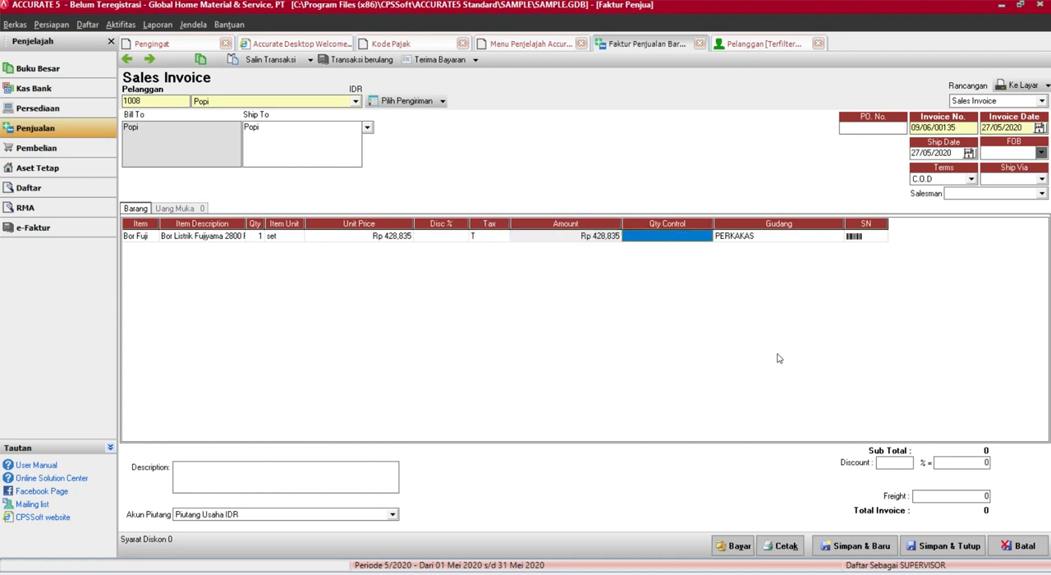
{"action": "key", "text": "Tab"}
{"action": "key", "text": "Tab"}
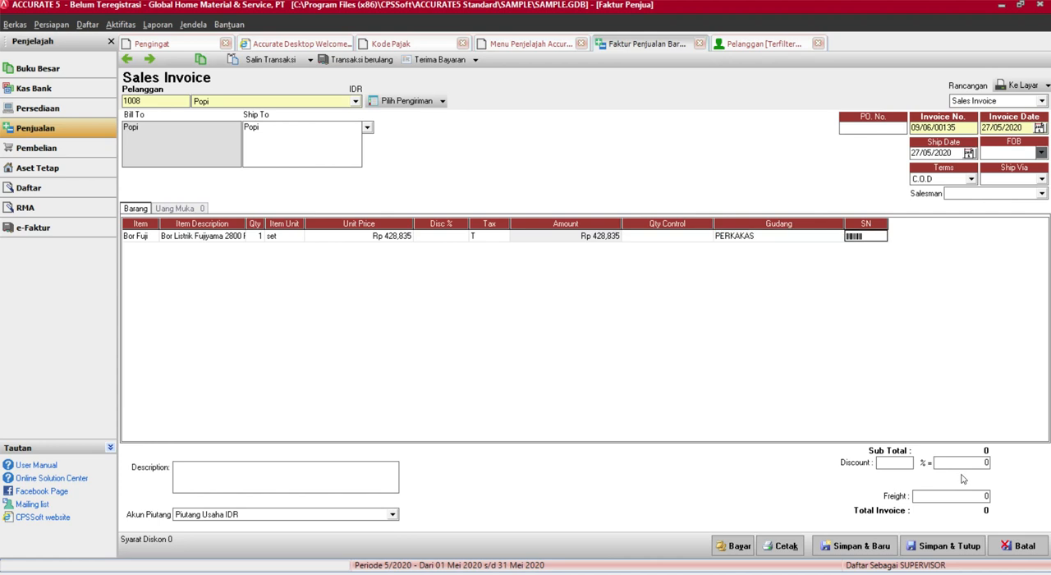
{"action": "key", "text": "Tab"}
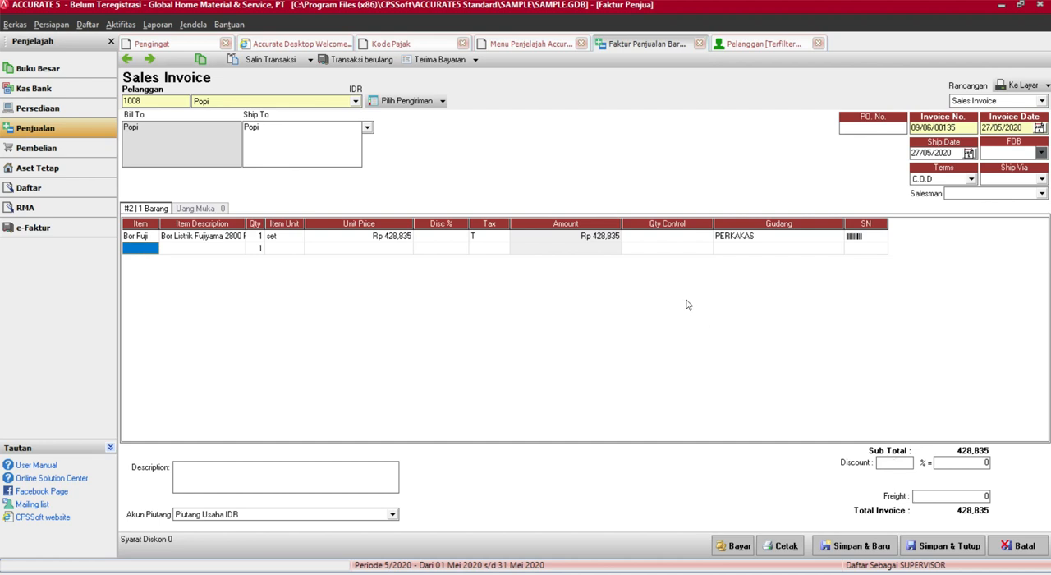
Set the Bor Fuji line's tax code to F and close the invoice without saving it
{"action": "left_click", "coordinate": [489, 238]}
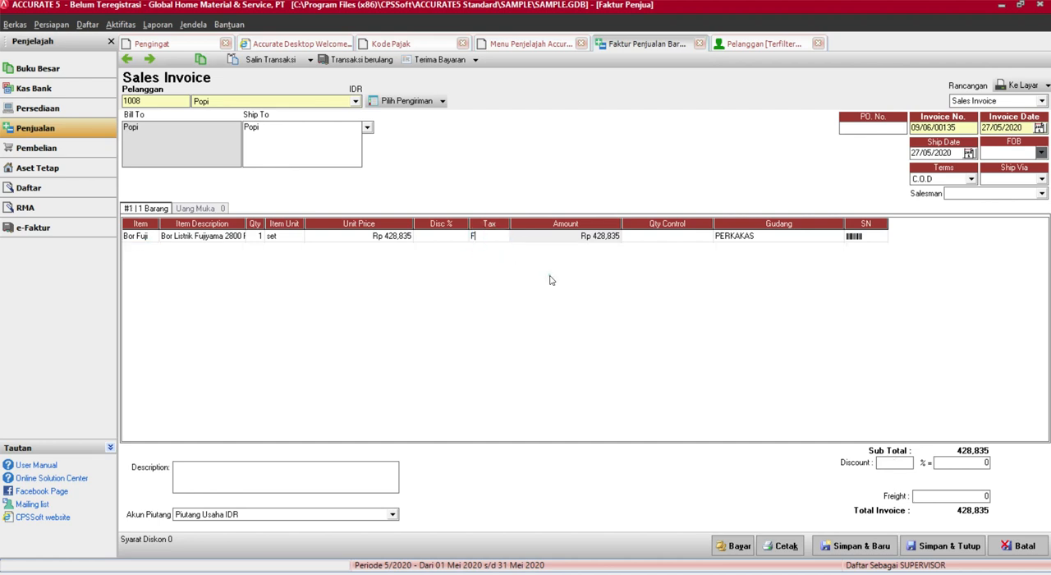
{"action": "type", "text": "F"}
{"action": "key", "text": "Tab"}
{"action": "key", "text": "Tab"}
{"action": "key", "text": "Tab"}
{"action": "key", "text": "Tab"}
{"action": "key", "text": "Tab"}
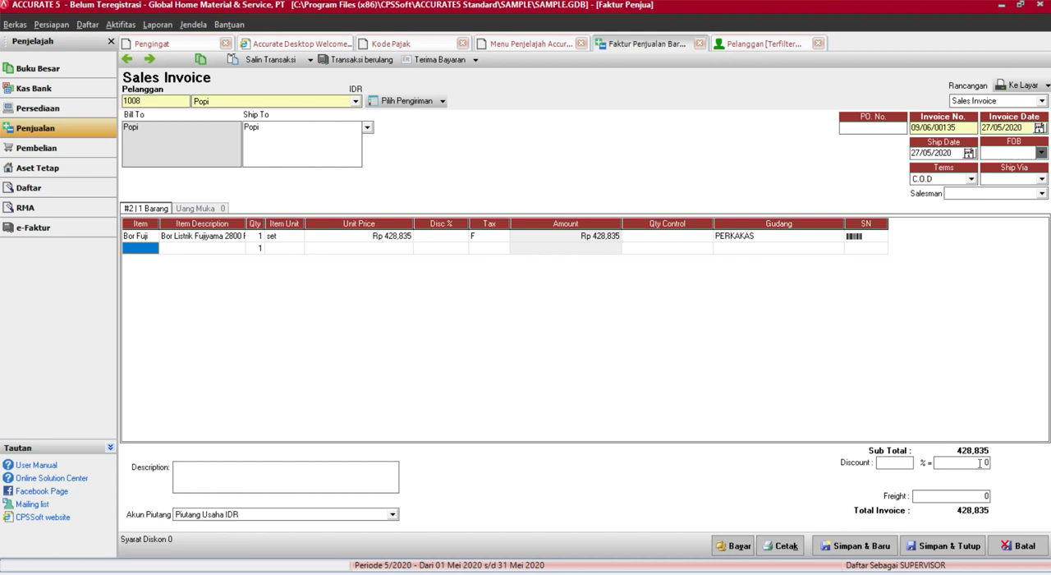
{"action": "left_click", "coordinate": [698, 43]}
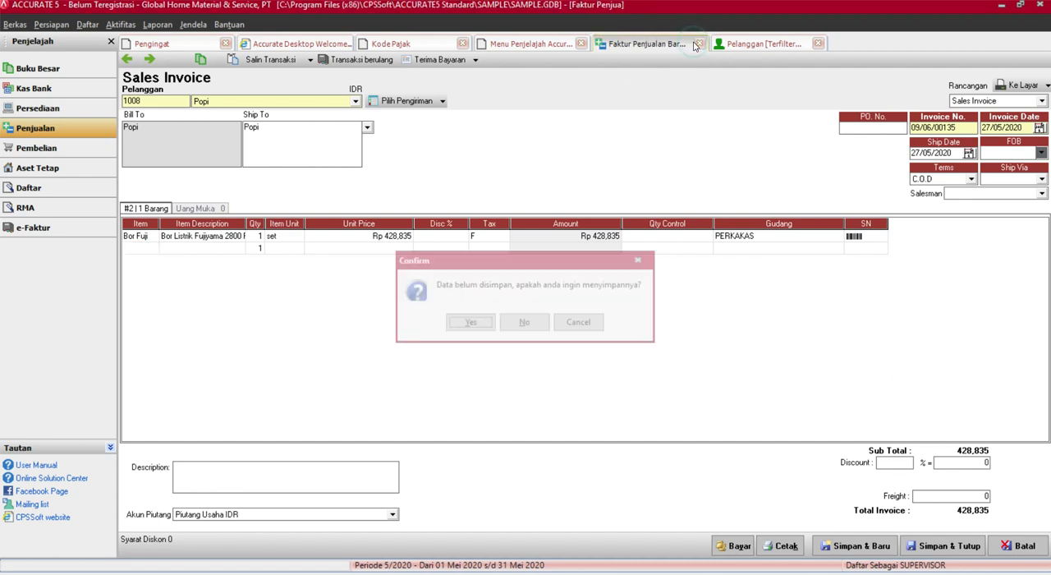
{"action": "left_click", "coordinate": [520, 321]}
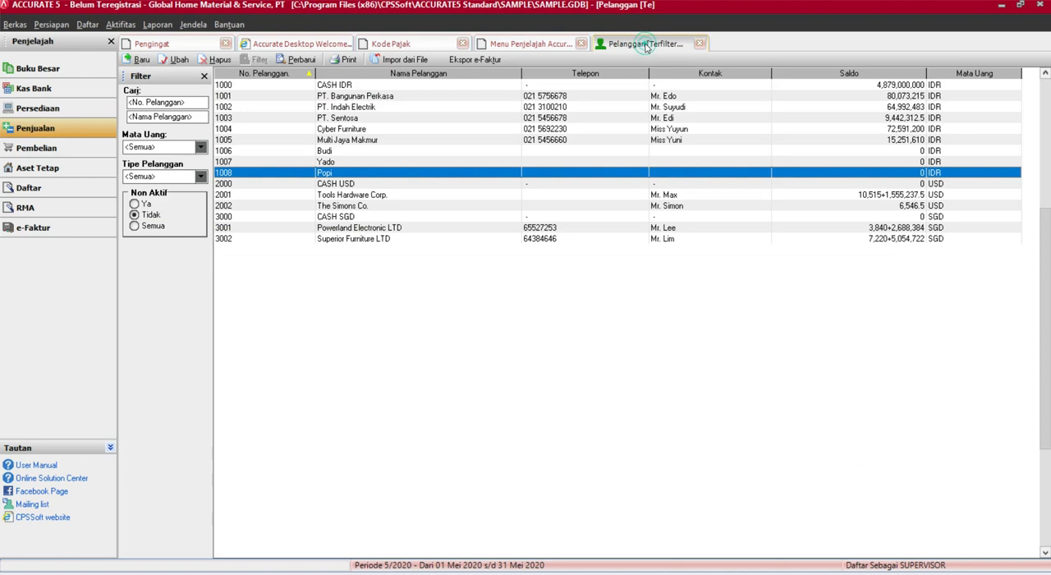
Save the newly created customer with Pajak 1 set to PPN 10% and Pajak 2 to PPh 23 Final, and refresh the customer list
{"action": "double_click", "coordinate": [340, 174]}
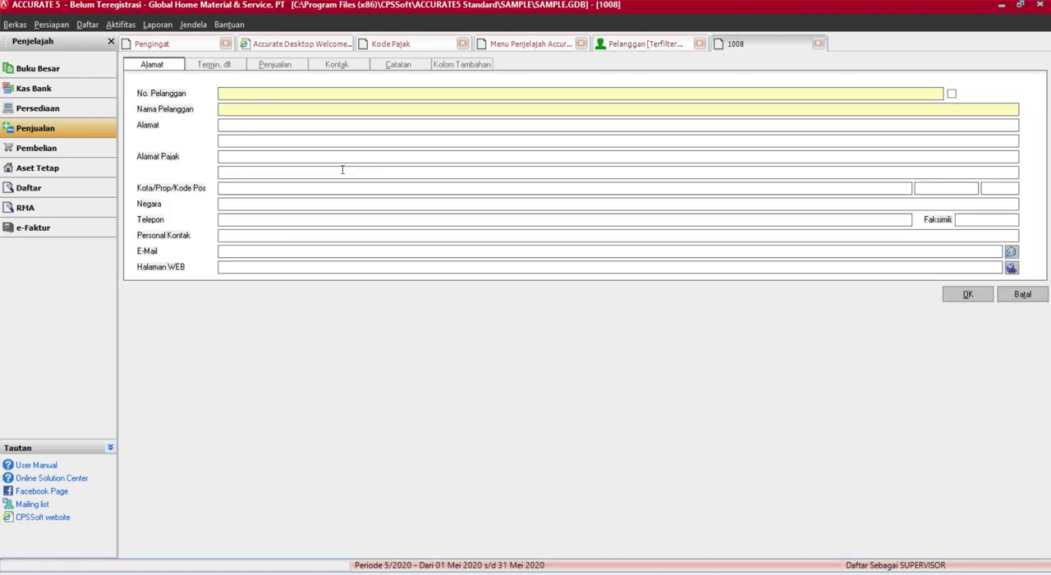
{"action": "left_click", "coordinate": [274, 66]}
{"action": "left_click", "coordinate": [320, 108]}
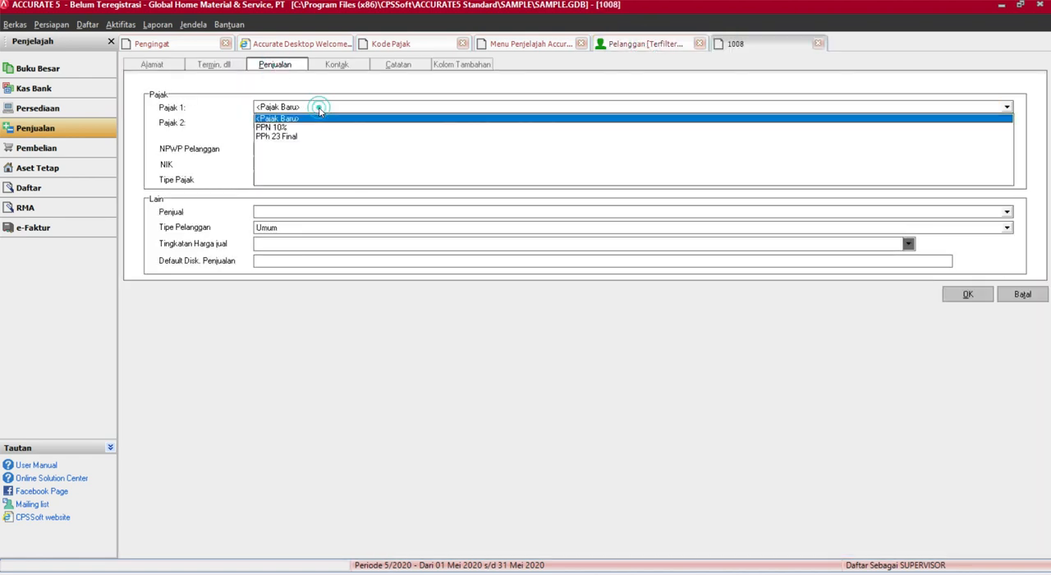
{"action": "left_click", "coordinate": [296, 127]}
{"action": "left_click", "coordinate": [291, 122]}
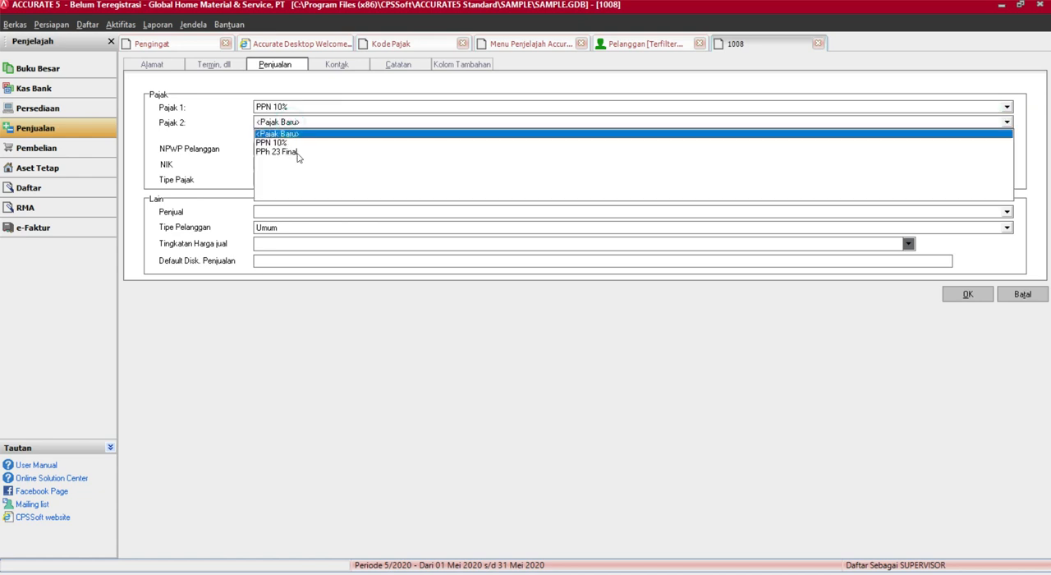
{"action": "left_click", "coordinate": [283, 152]}
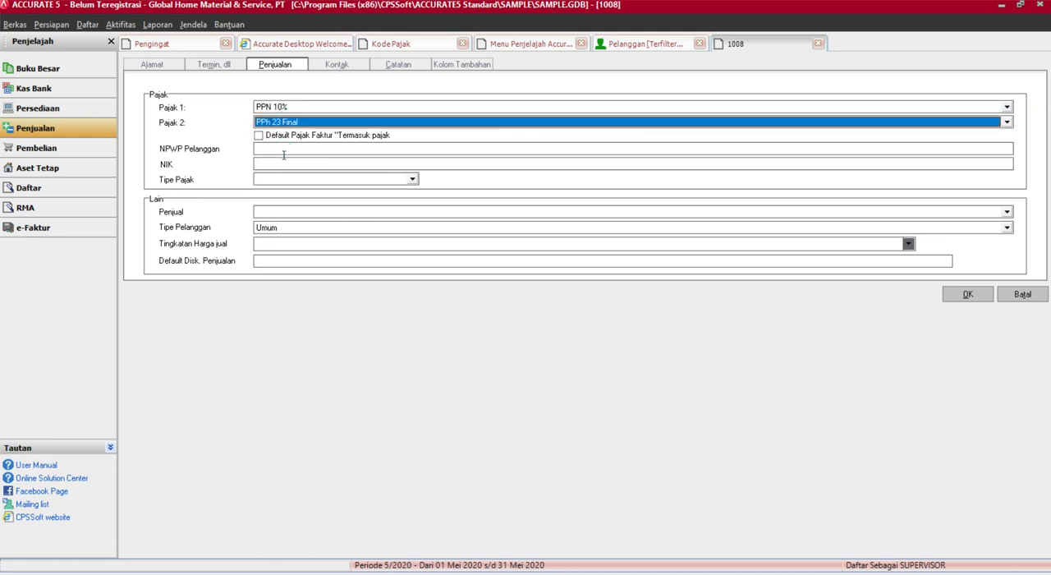
{"action": "left_click", "coordinate": [965, 294]}
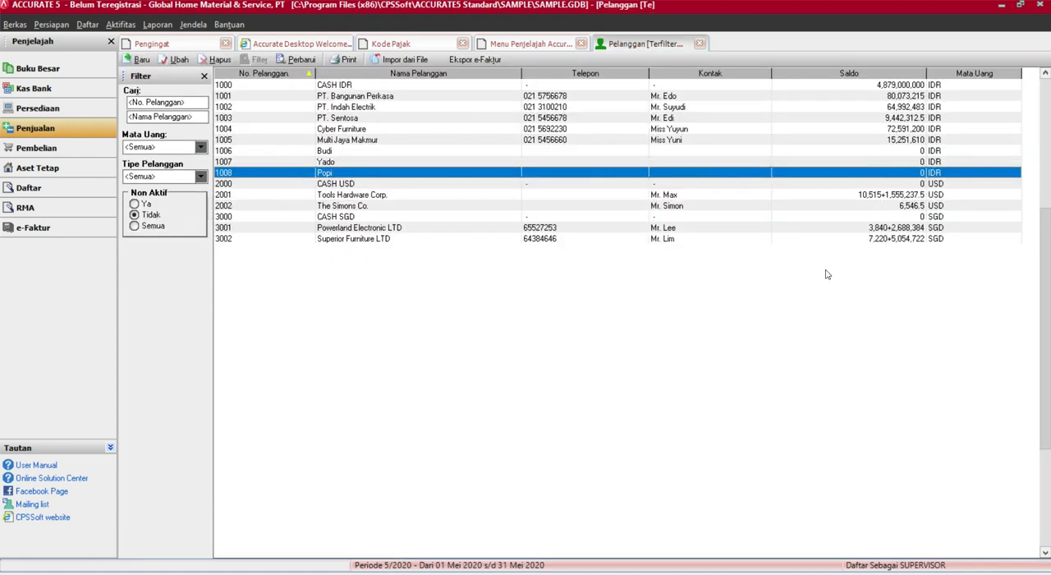
{"action": "left_click", "coordinate": [301, 58]}
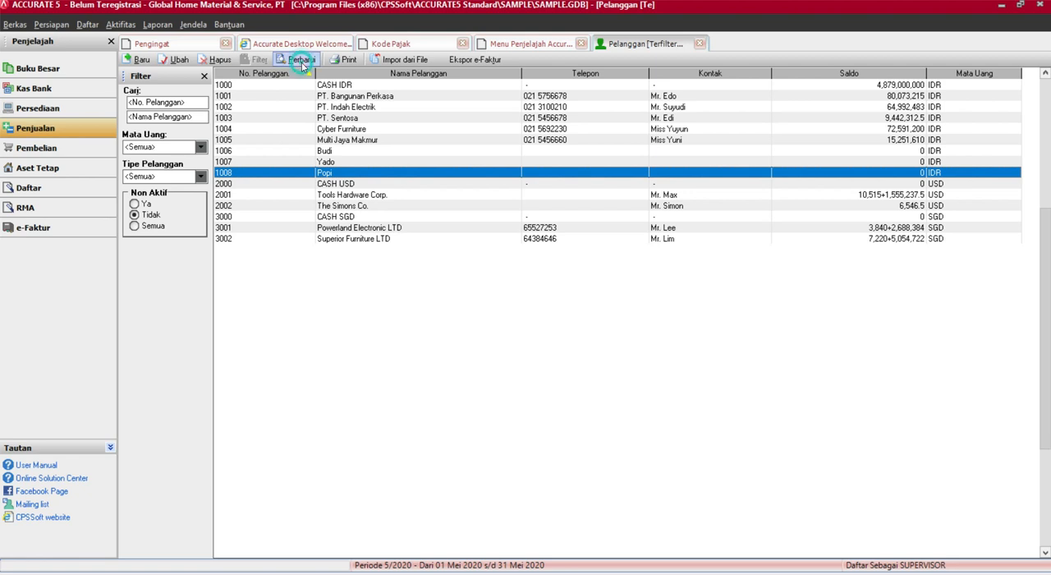
Start a new sales invoice for the customer whose default taxes were just set
{"action": "left_click", "coordinate": [529, 42]}
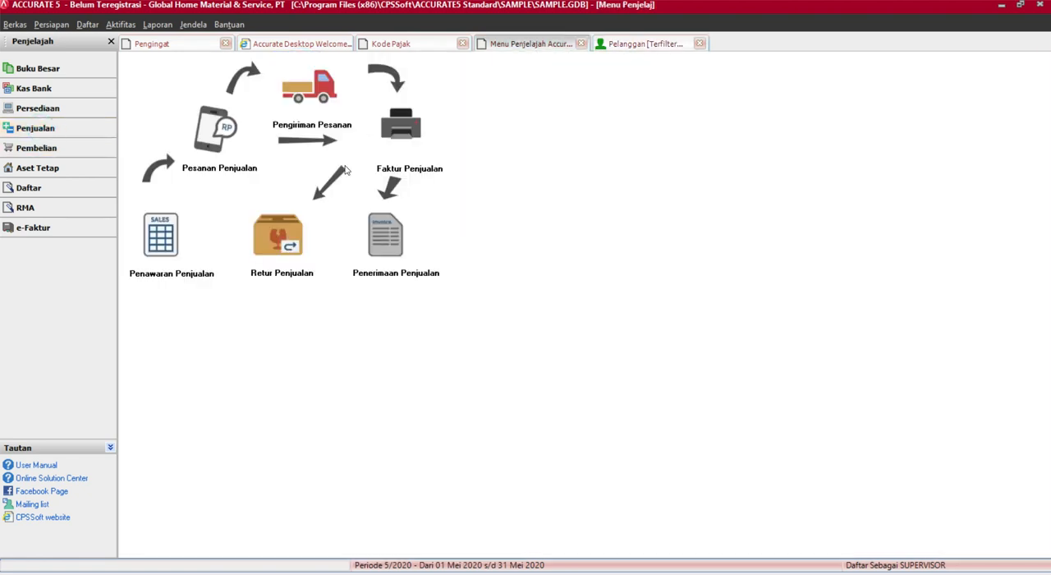
{"action": "left_click", "coordinate": [400, 125]}
{"action": "left_click", "coordinate": [355, 101]}
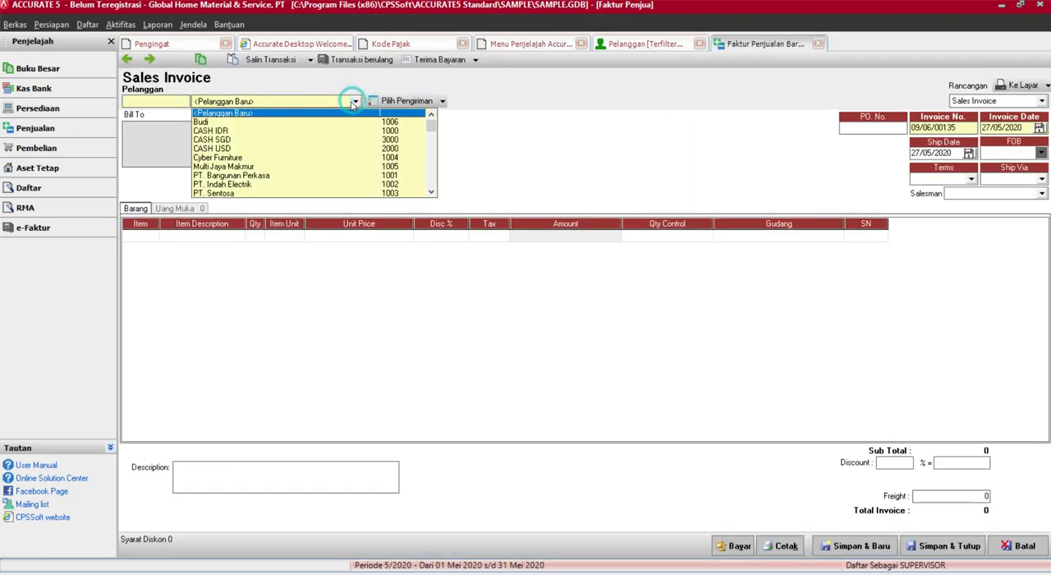
{"action": "type", "text": "Pop"}
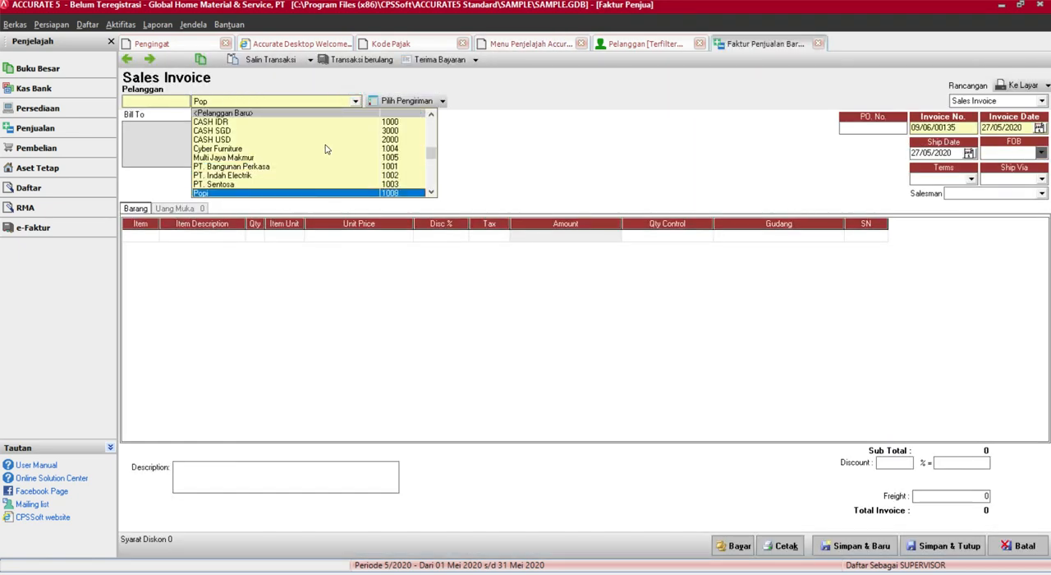
{"action": "key", "text": "Return"}
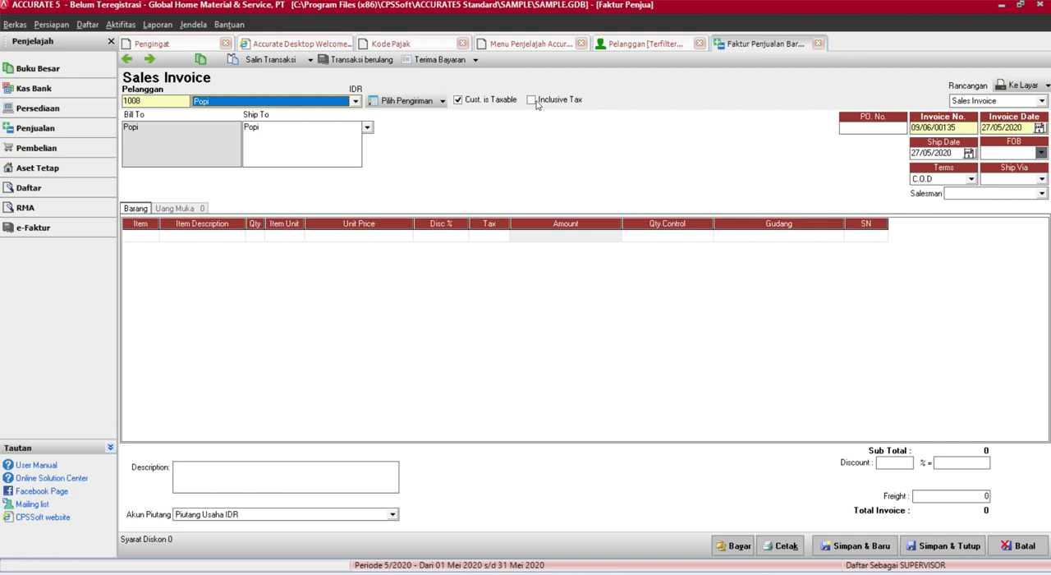
Add one set of the Bor Fuji item to the new invoice and complete the line, leaving the second line empty
{"action": "left_click", "coordinate": [150, 237]}
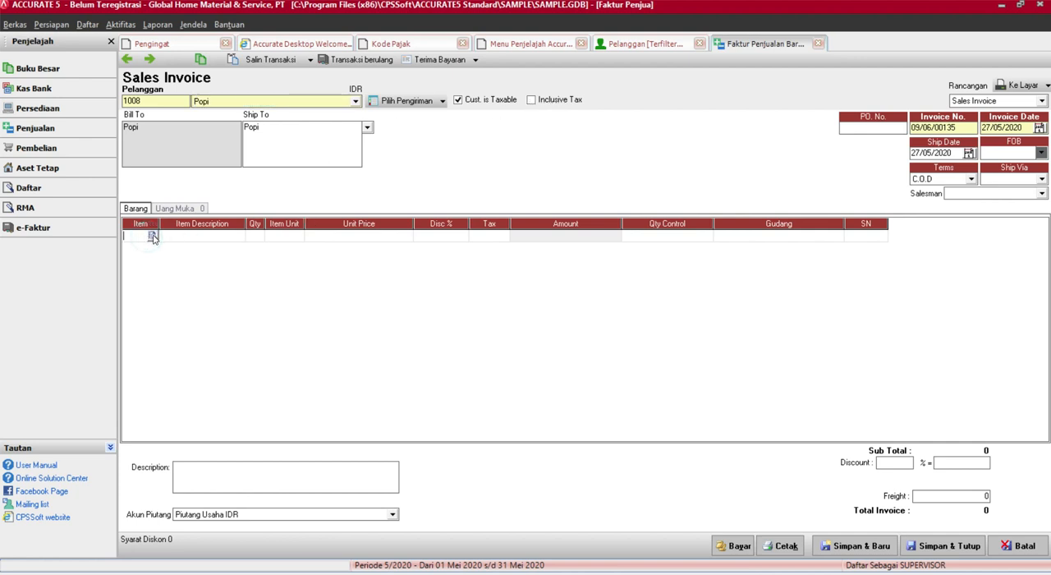
{"action": "left_click", "coordinate": [152, 236]}
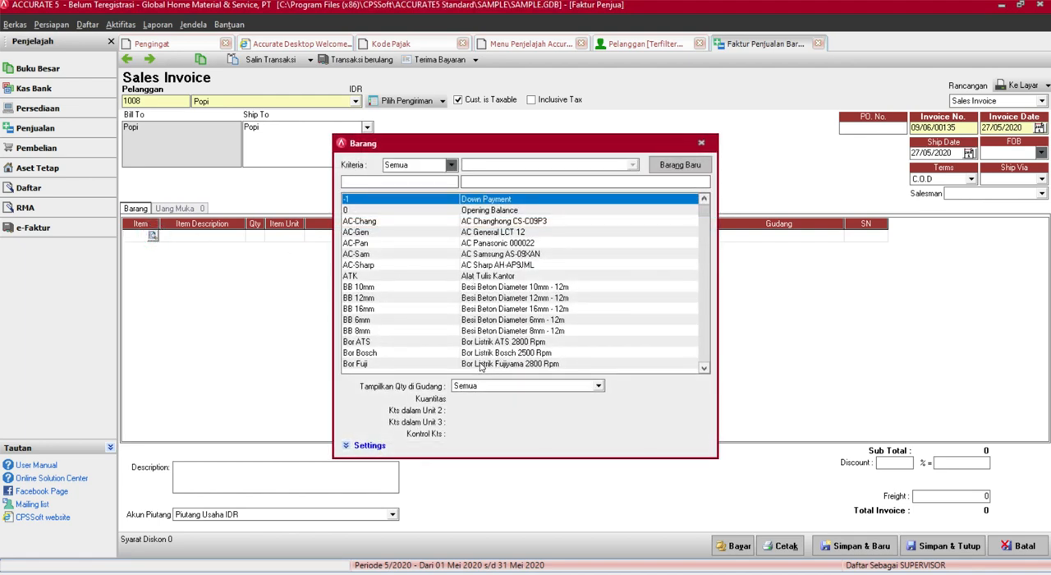
{"action": "double_click", "coordinate": [481, 364]}
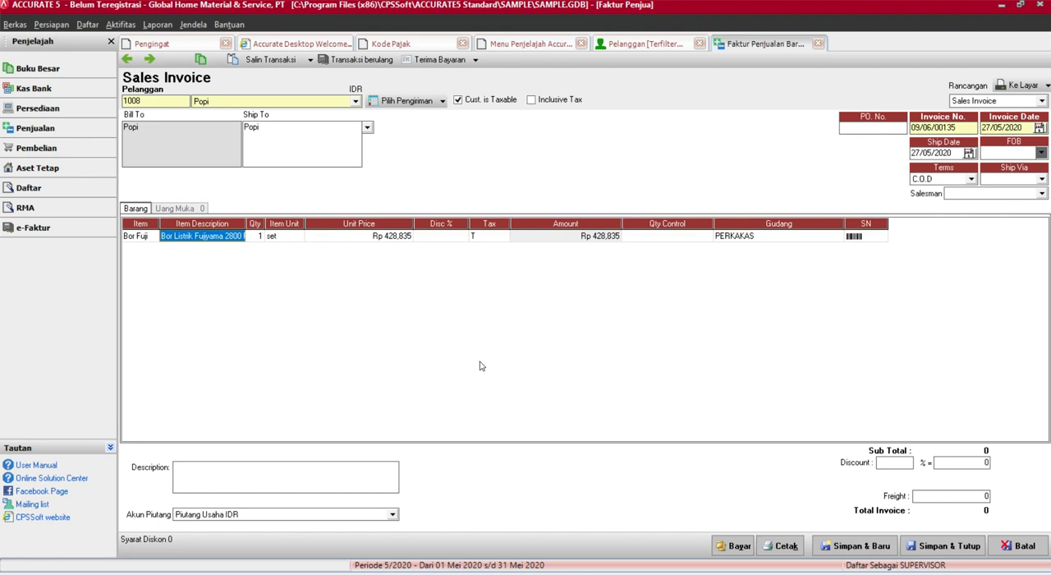
{"action": "key", "text": "Tab"}
{"action": "key", "text": "Tab"}
{"action": "key", "text": "Tab"}
{"action": "key", "text": "Tab"}
{"action": "key", "text": "Tab"}
{"action": "key", "text": "Tab"}
{"action": "key", "text": "Tab"}
{"action": "key", "text": "Tab"}
{"action": "key", "text": "Tab"}
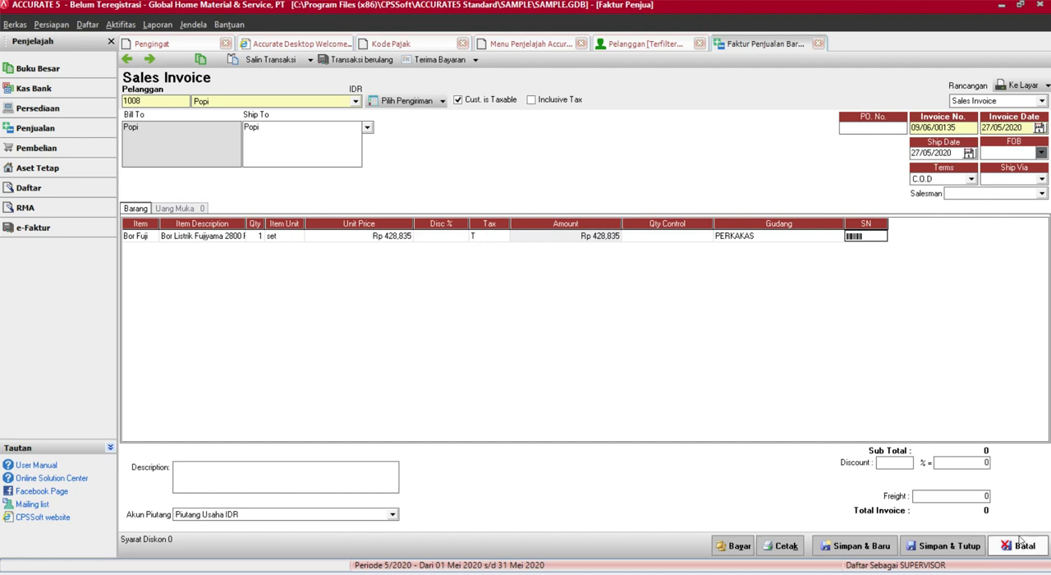
{"action": "key", "text": "Tab"}
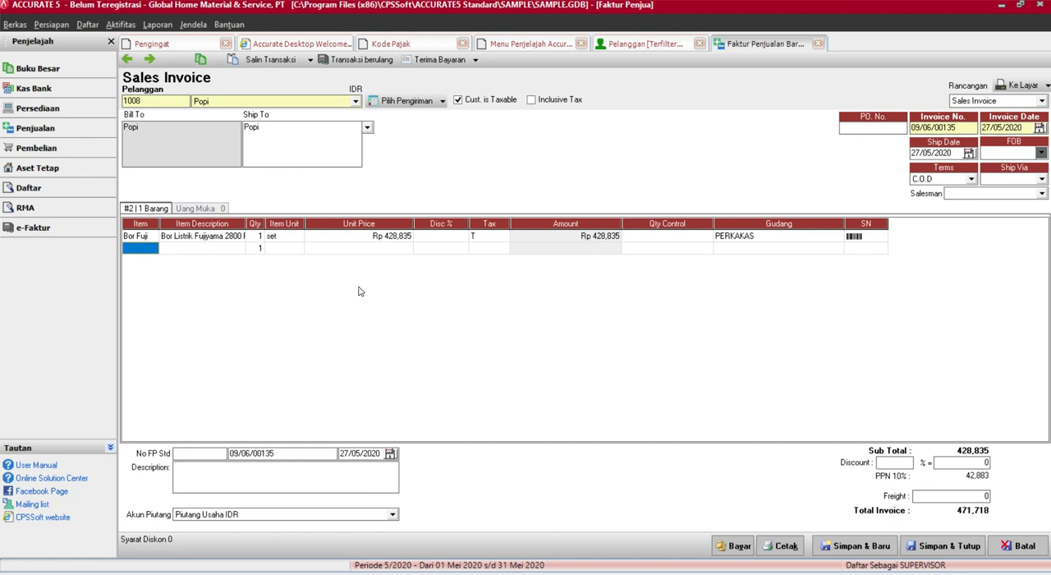
{"action": "double_click", "coordinate": [152, 250]}
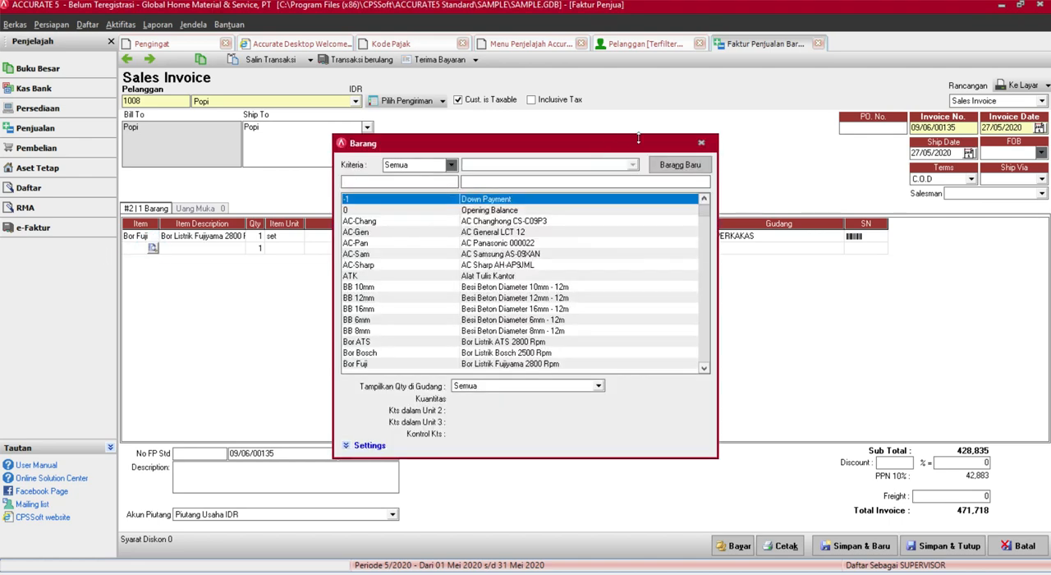
{"action": "left_click", "coordinate": [701, 143]}
Start a new Non Persediaan item numbered Jasa Pengiriman1 with description JNS, and check its sales and purchase tax code fields
{"action": "left_click", "coordinate": [640, 43]}
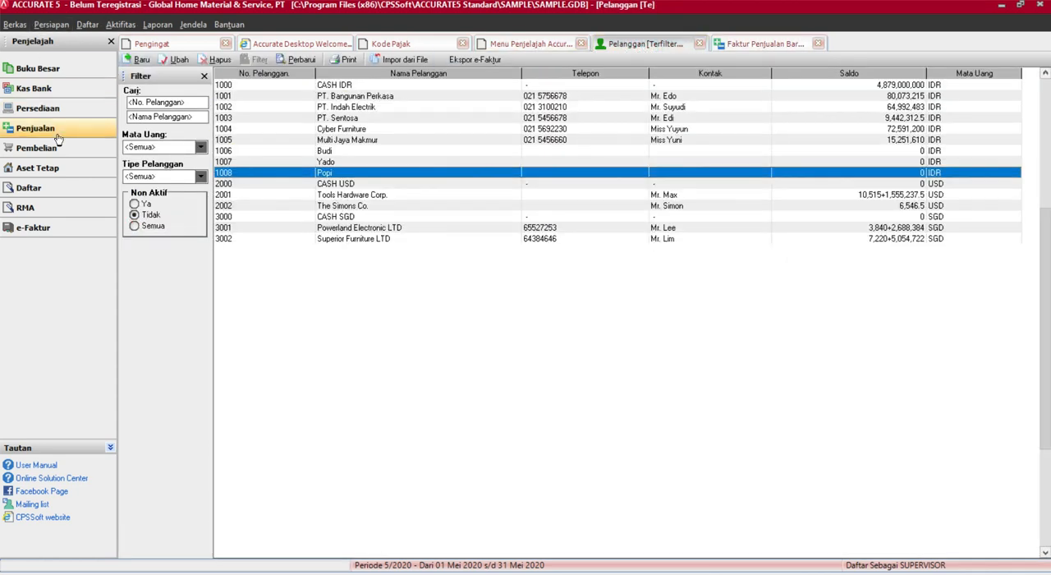
{"action": "left_click", "coordinate": [88, 24]}
{"action": "left_click", "coordinate": [222, 179]}
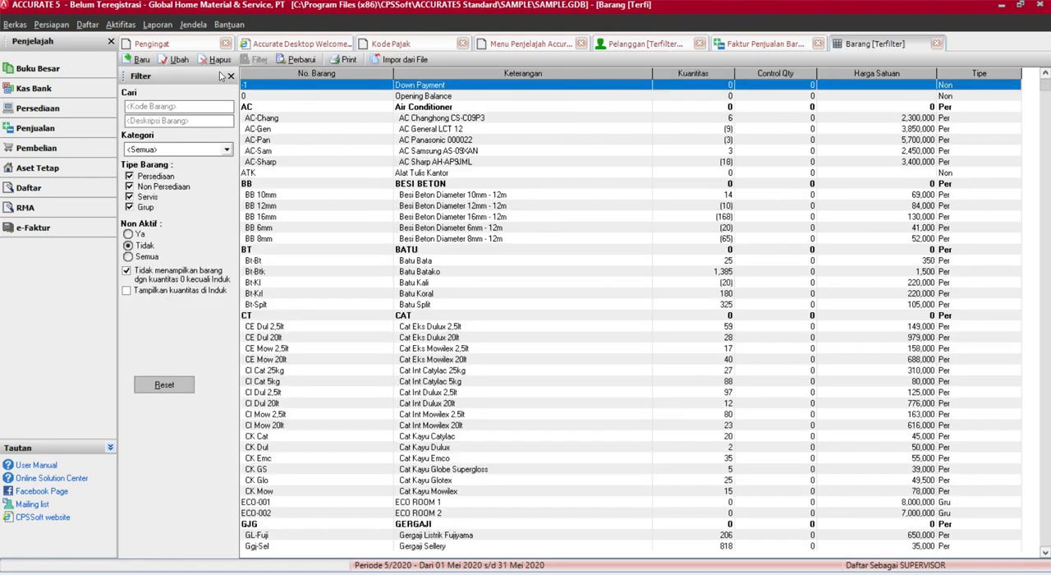
{"action": "left_click", "coordinate": [137, 60]}
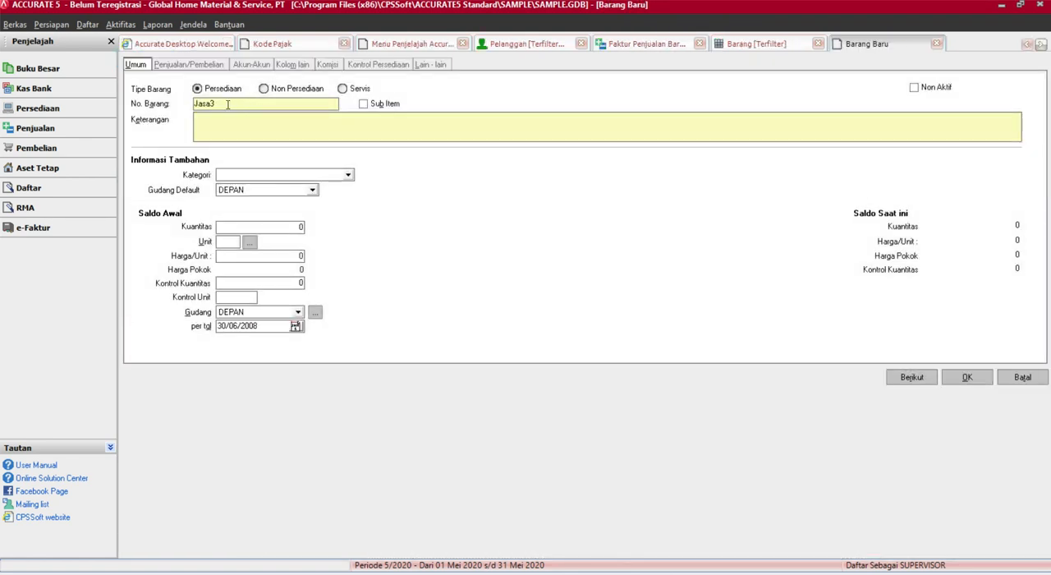
{"action": "double_click", "coordinate": [228, 104]}
{"action": "type", "text": "Jas"}
{"action": "left_click", "coordinate": [261, 88]}
{"action": "left_click", "coordinate": [232, 120]}
{"action": "type", "text": "JNS"}
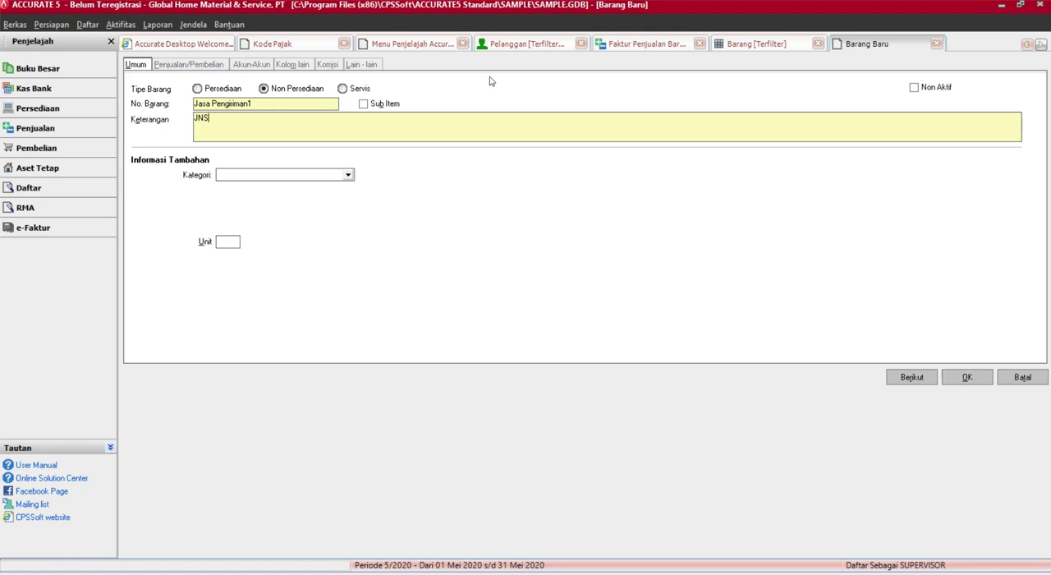
{"action": "left_click", "coordinate": [194, 65]}
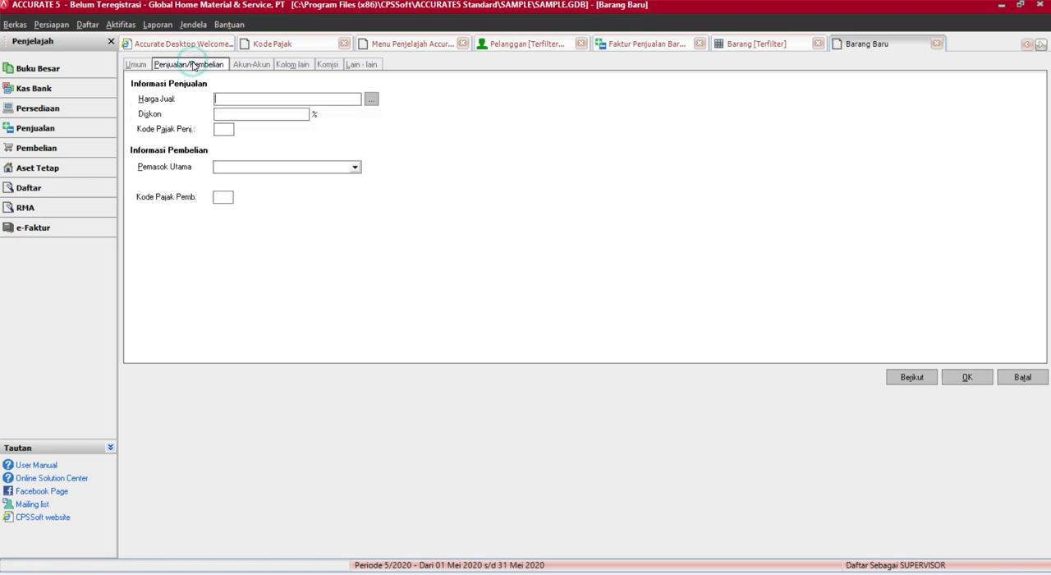
{"action": "left_click", "coordinate": [137, 65]}
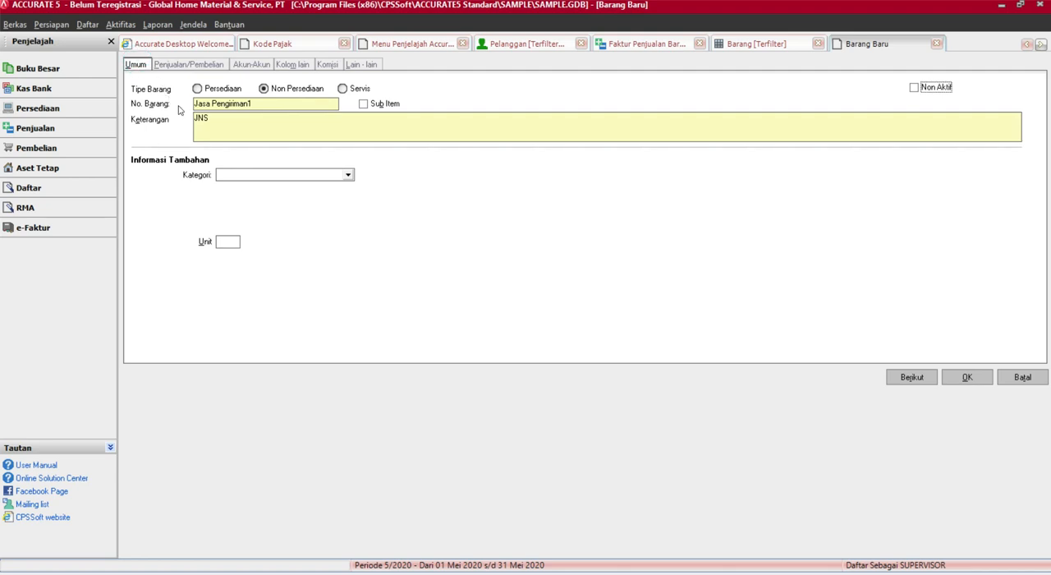
Re-enter the item description as JNS, set its selling price to 100,000 with the sales tax code blank, and save the item
{"action": "left_click", "coordinate": [228, 119]}
{"action": "double_click", "coordinate": [226, 122]}
{"action": "key", "text": "BackSpace"}
{"action": "type", "text": "JNS"}
{"action": "left_click", "coordinate": [213, 65]}
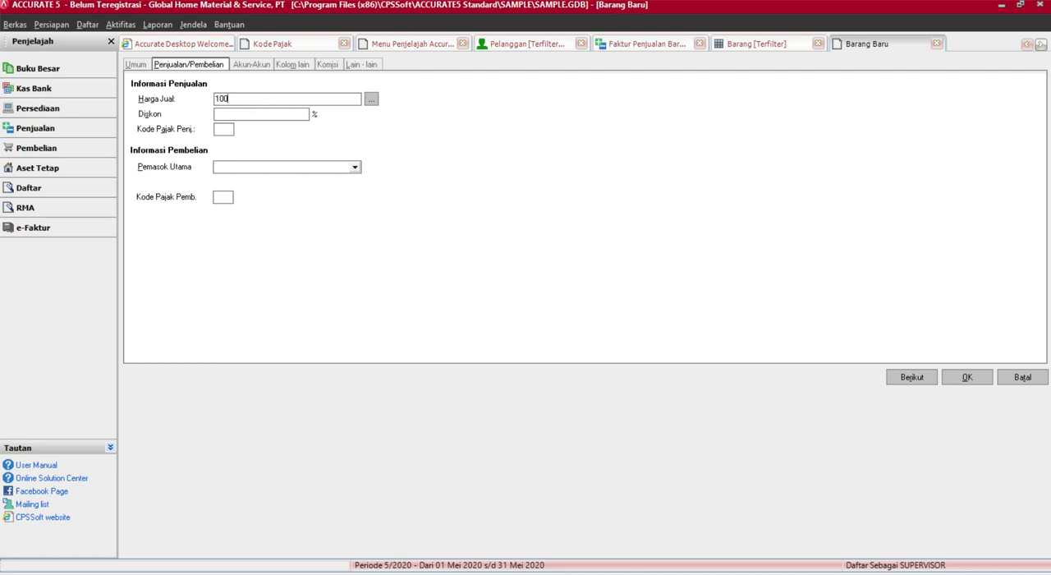
{"action": "key", "text": "Tab"}
{"action": "left_click", "coordinate": [224, 130]}
{"action": "left_click", "coordinate": [988, 376]}
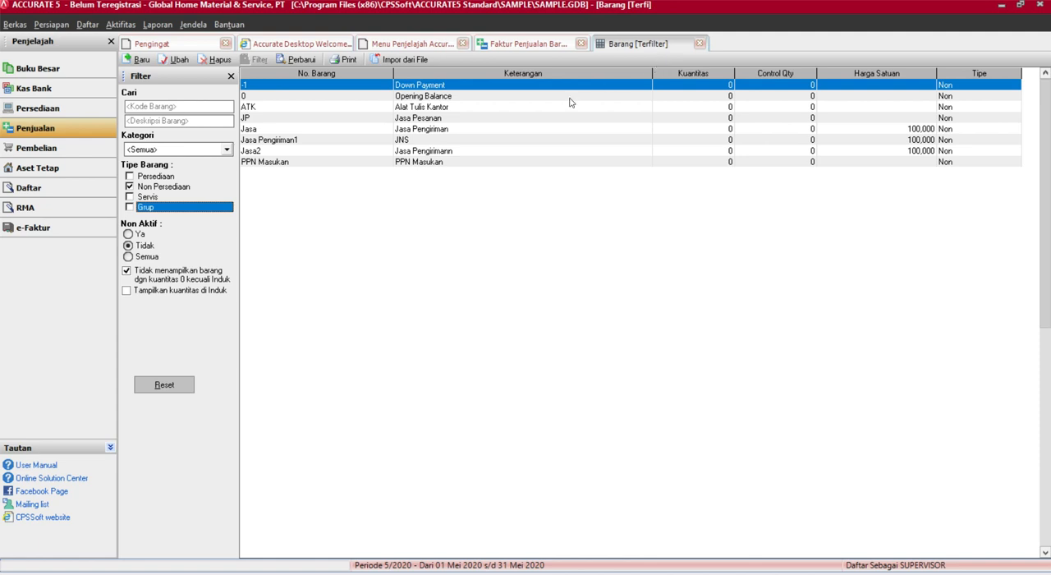
Add the Jasa Pengiriman1 item to the second line of the open sales invoice
{"action": "left_click", "coordinate": [397, 143]}
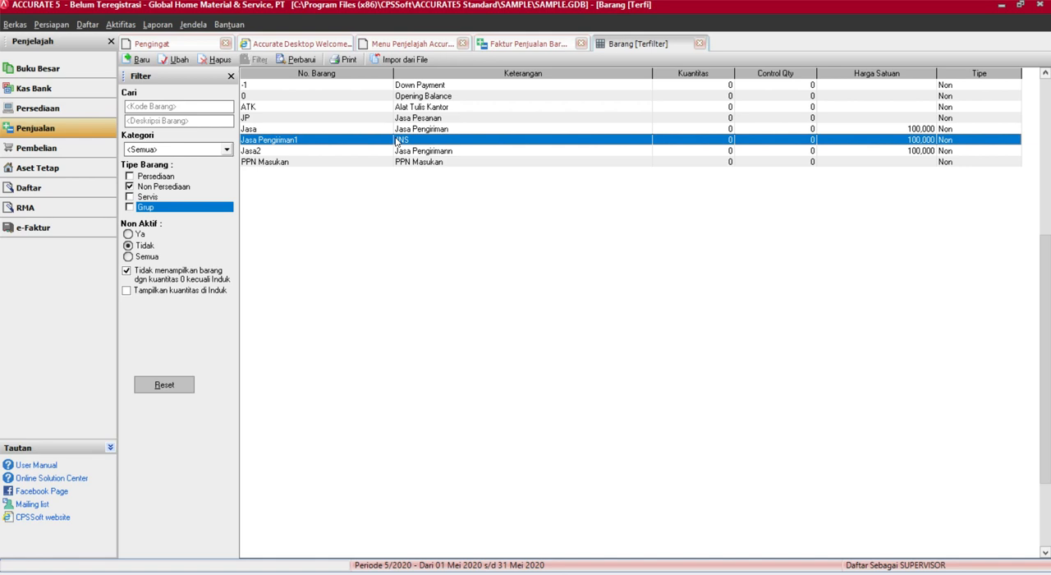
{"action": "left_click", "coordinate": [516, 45]}
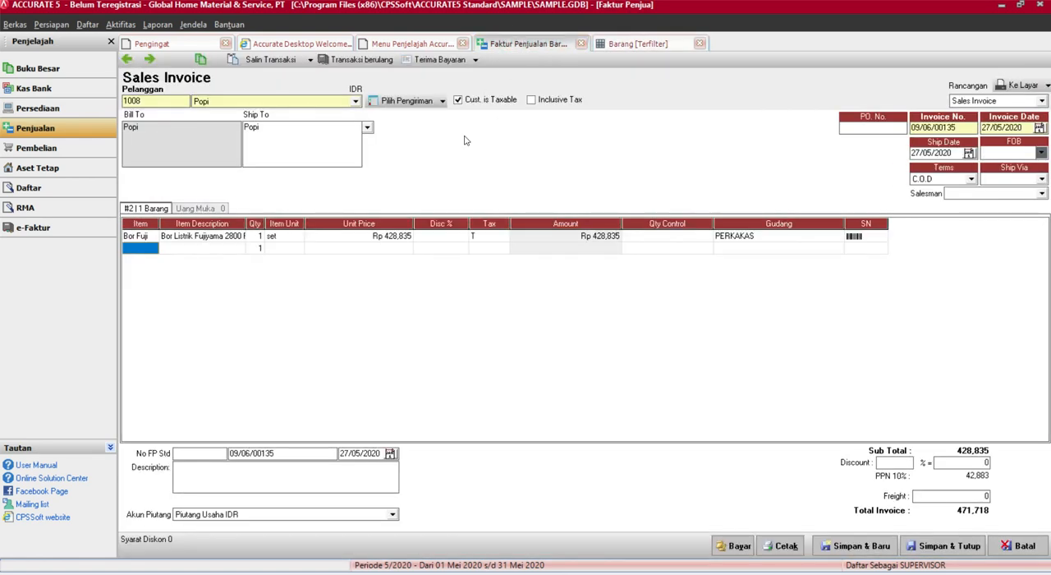
{"action": "left_click", "coordinate": [155, 250]}
{"action": "left_click", "coordinate": [152, 251]}
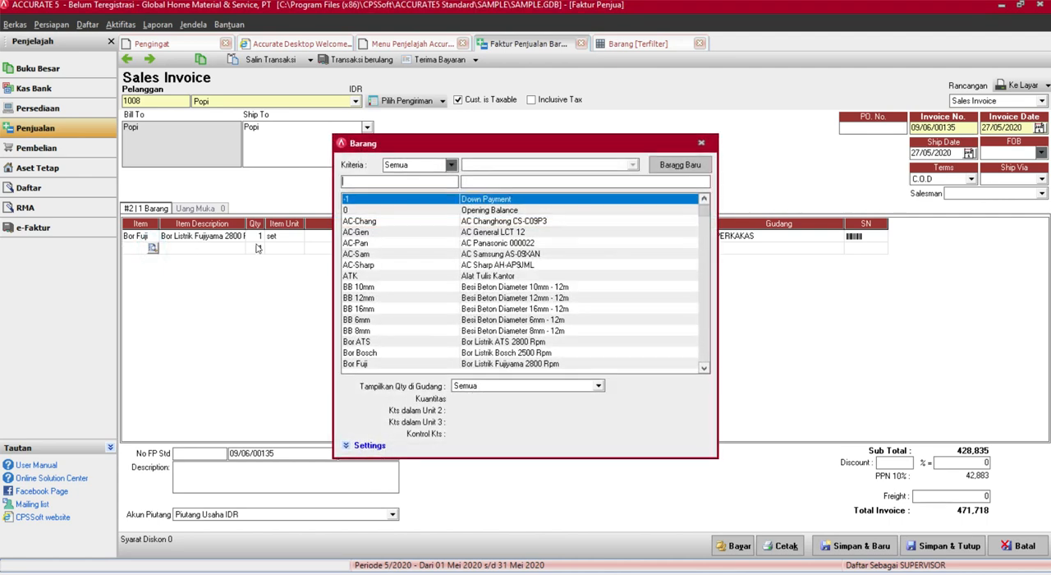
{"action": "type", "text": "Jasa Pengiri"}
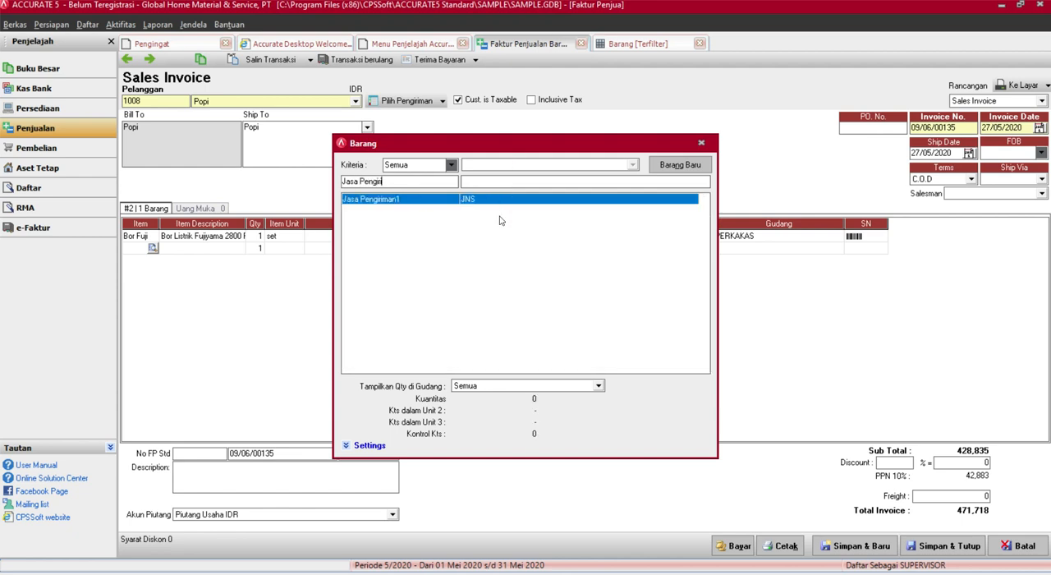
{"action": "key", "text": "Return"}
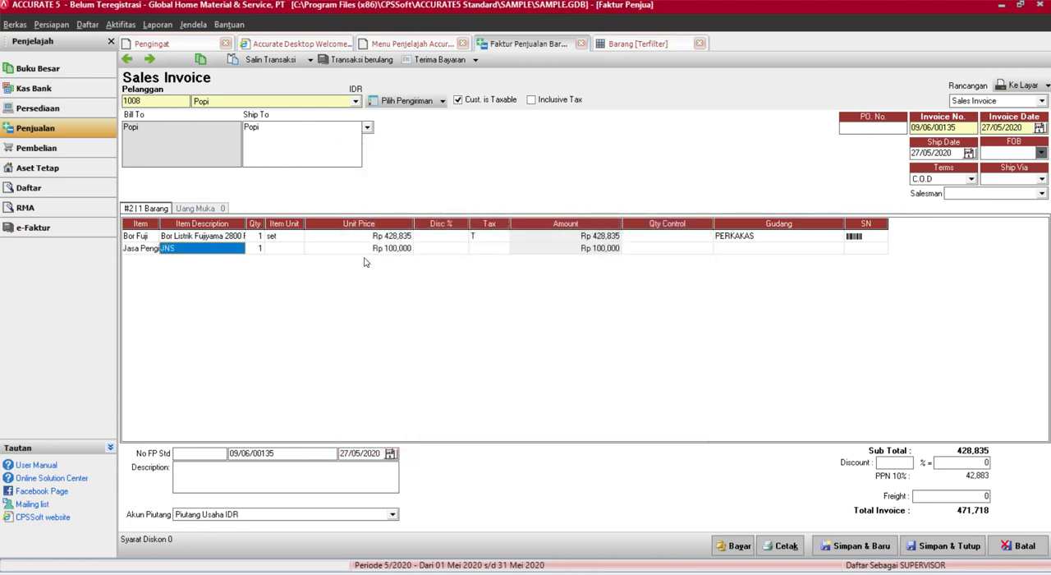
Complete the Jasa Pengiriman1 invoice line with its tax code left blank
{"action": "left_click", "coordinate": [479, 250]}
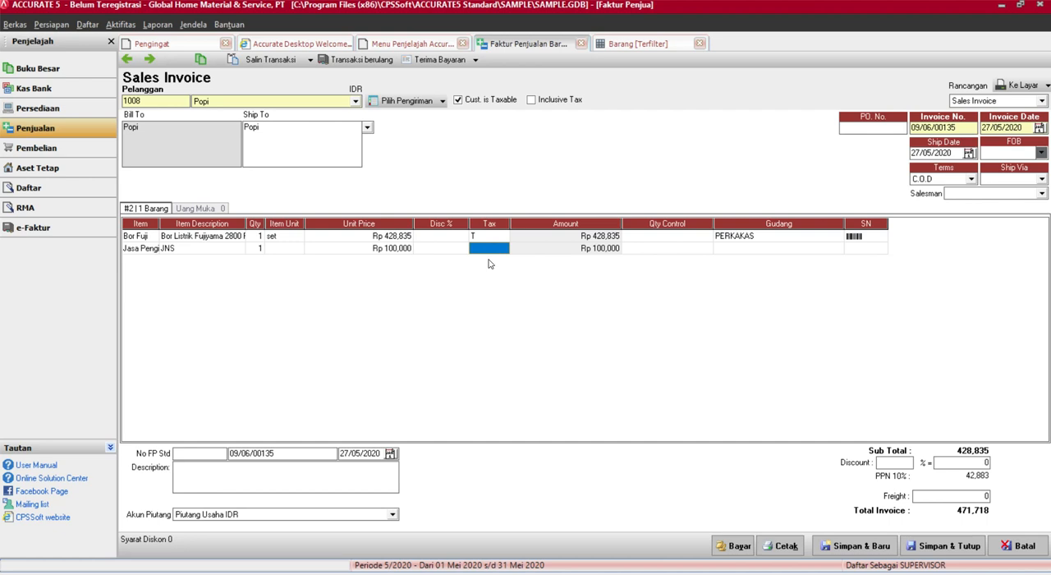
{"action": "type", "text": "TF"}
{"action": "key", "text": "Tab"}
{"action": "key", "text": "Tab"}
{"action": "key", "text": "Tab"}
{"action": "key", "text": "Tab"}
{"action": "key", "text": "Tab"}
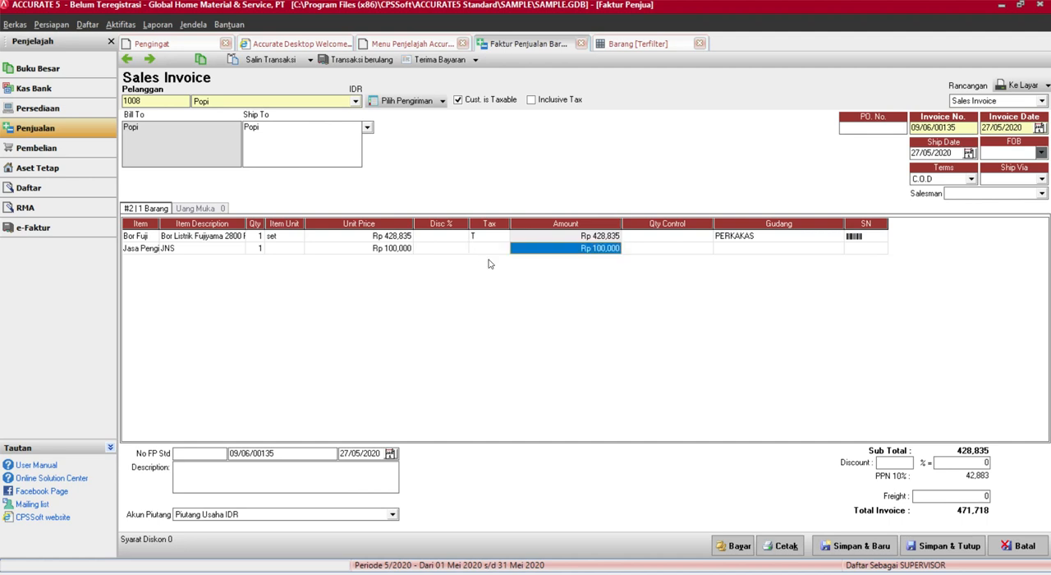
{"action": "key", "text": "Down"}
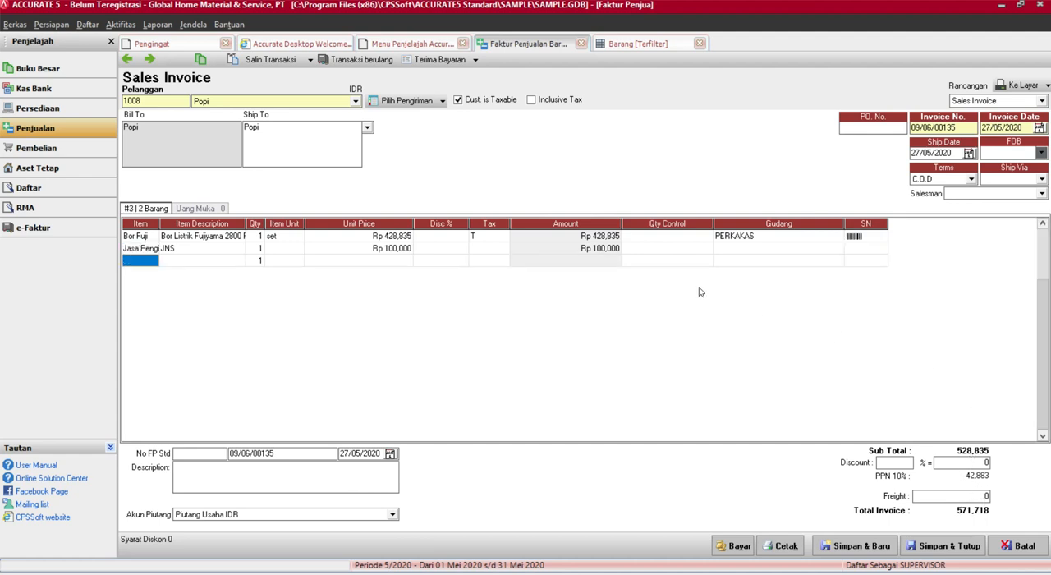
Set the tax code of the Jasa Pengiriman1 invoice line to F and complete the line
{"action": "left_click", "coordinate": [486, 250]}
{"action": "type", "text": "F"}
{"action": "key", "text": "Tab"}
{"action": "key", "text": "Tab"}
{"action": "key", "text": "Tab"}
{"action": "key", "text": "Tab"}
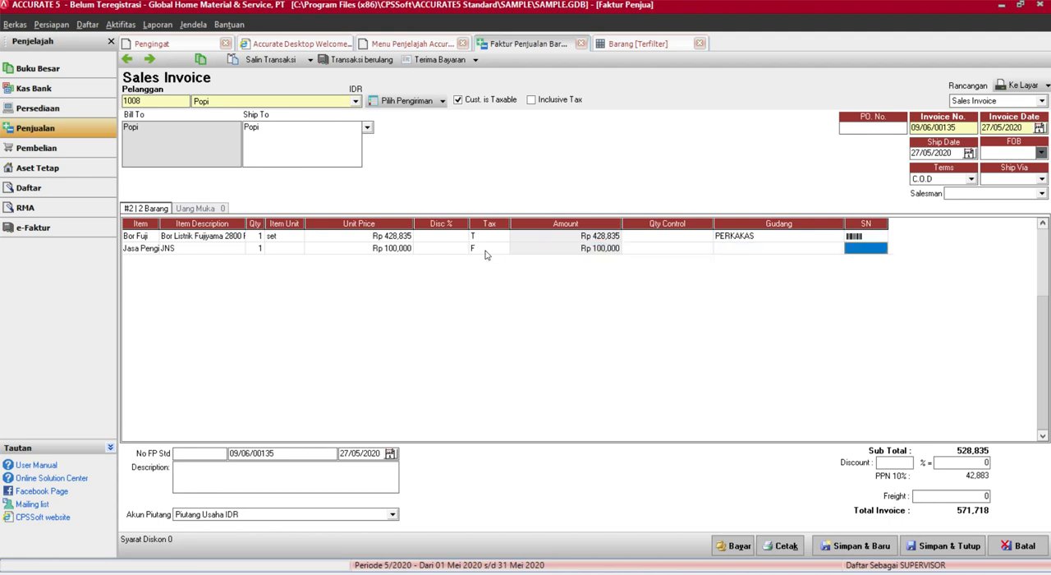
{"action": "key", "text": "Tab"}
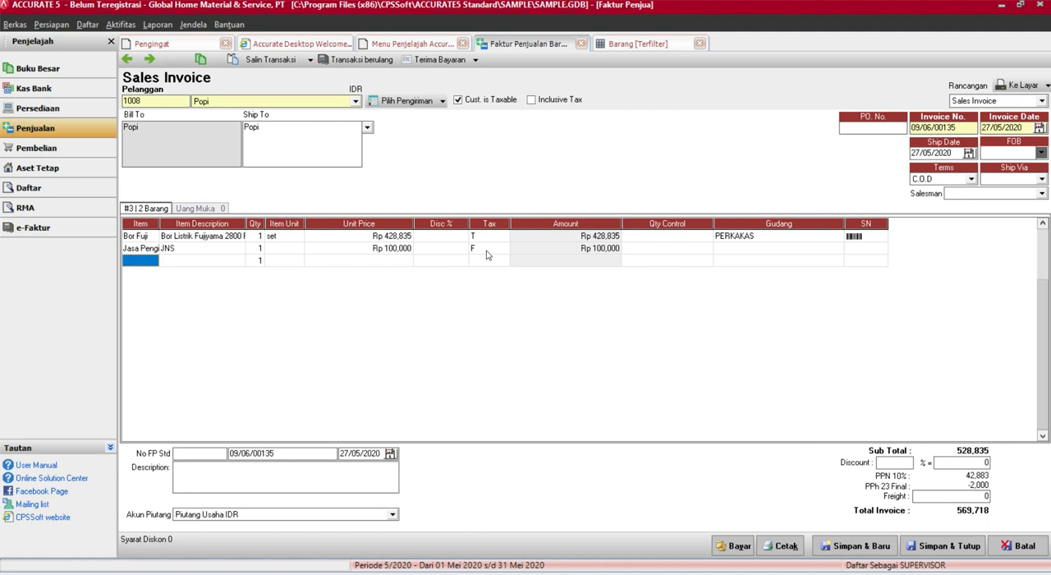
Set the sales tax code of the Jasa Pengiriman1 item to F in its item record and save it
{"action": "left_click", "coordinate": [610, 51]}
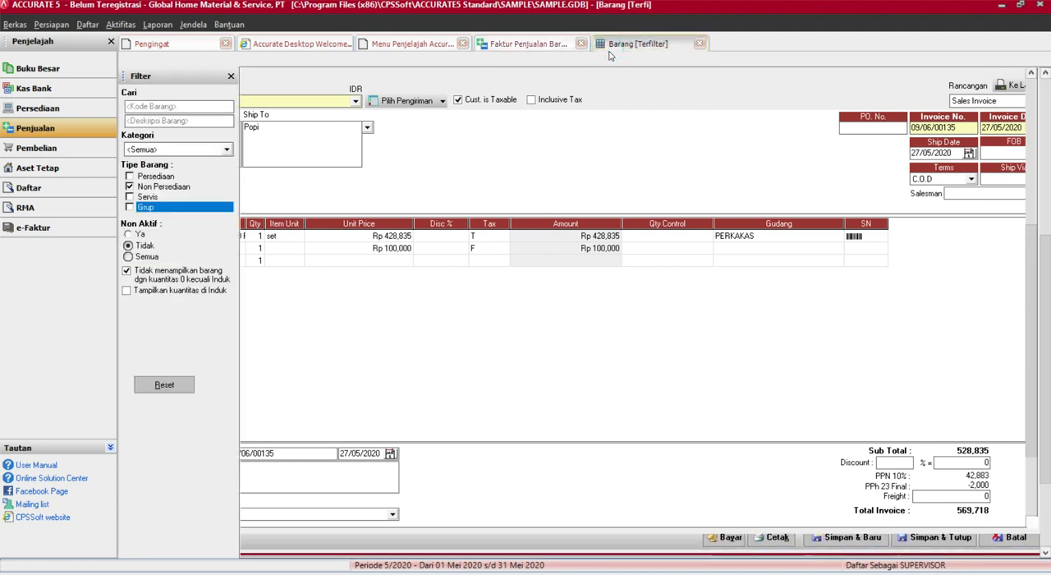
{"action": "double_click", "coordinate": [416, 137]}
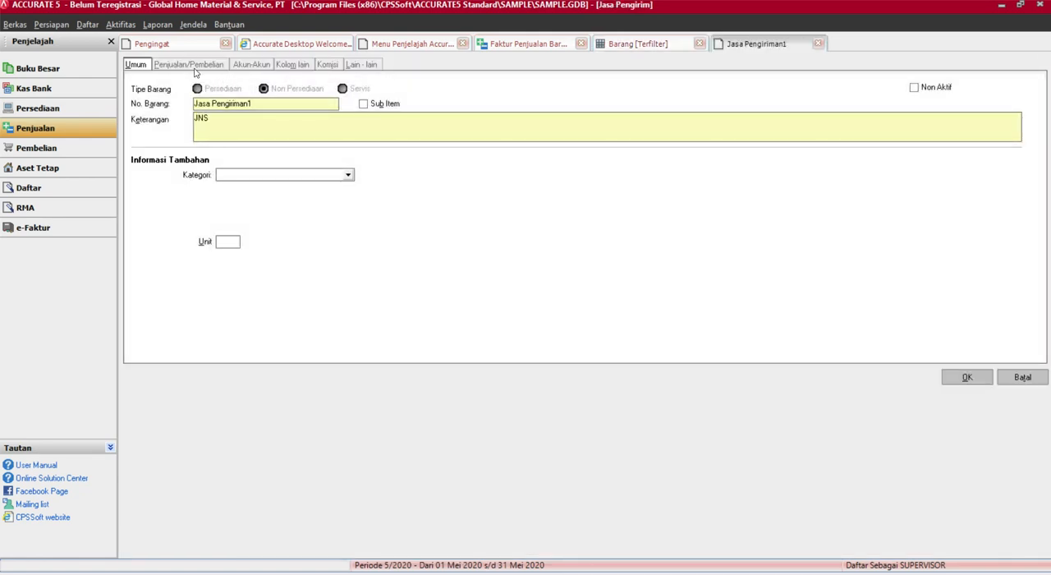
{"action": "left_click", "coordinate": [190, 64]}
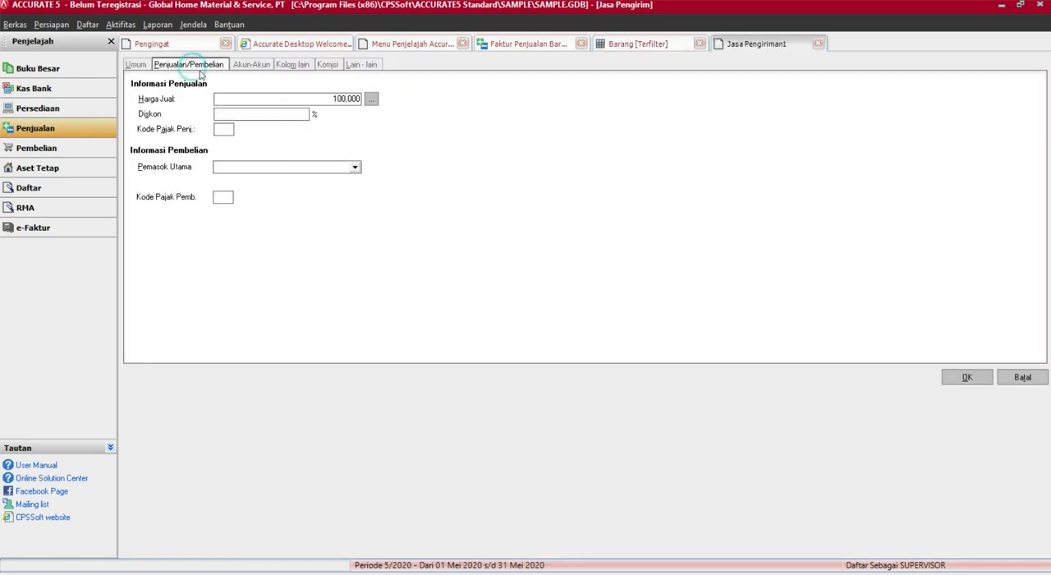
{"action": "left_click", "coordinate": [219, 130]}
{"action": "left_click", "coordinate": [967, 377]}
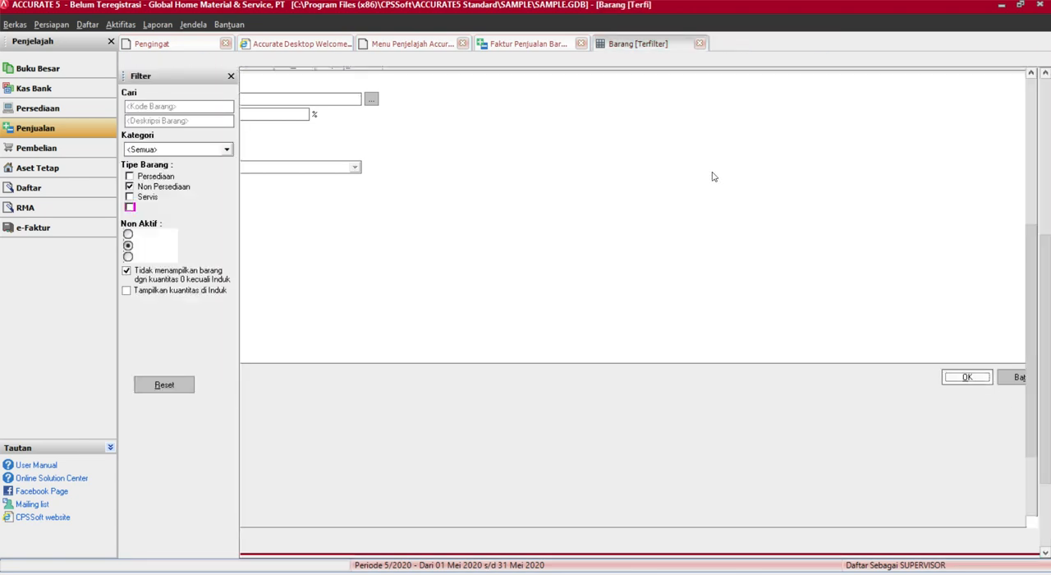
Delete the Jasa Pengiriman1 line from the open sales invoice
{"action": "left_click", "coordinate": [528, 44]}
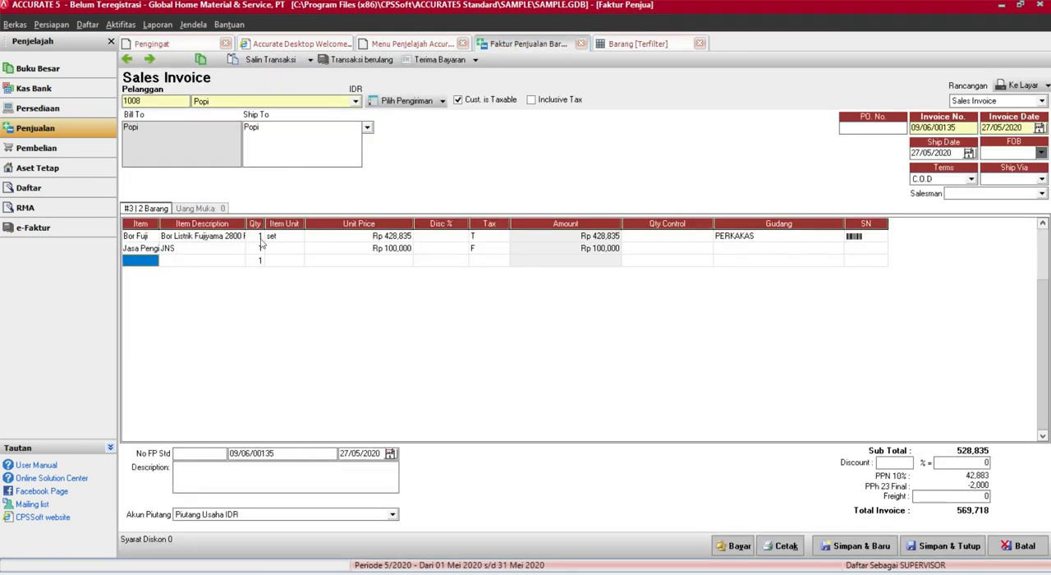
{"action": "left_click", "coordinate": [141, 248]}
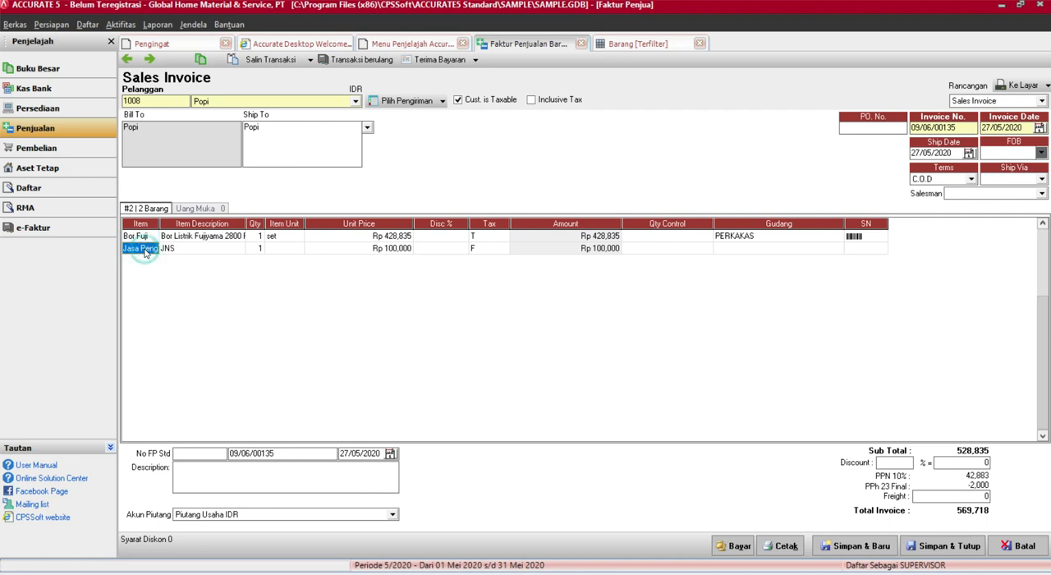
{"action": "key", "text": "ctrl+Delete"}
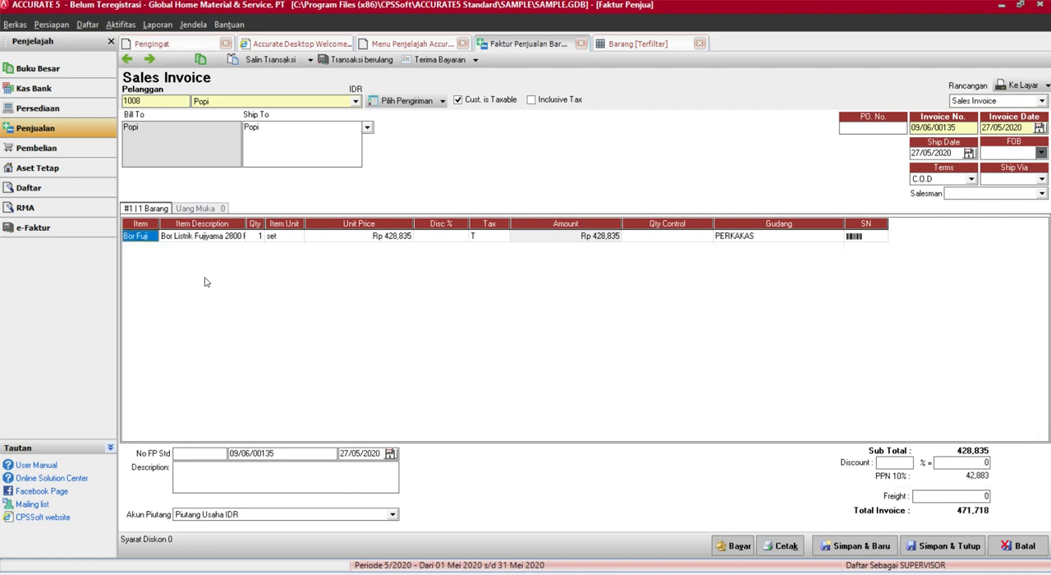
Add Jasa Pengiriman1 again on the invoice's second line so that its default tax code is applied
{"action": "key", "text": "Tab"}
{"action": "key", "text": "Tab"}
{"action": "key", "text": "Tab"}
{"action": "key", "text": "Tab"}
{"action": "key", "text": "Tab"}
{"action": "key", "text": "Tab"}
{"action": "key", "text": "Tab"}
{"action": "key", "text": "Tab"}
{"action": "key", "text": "Tab"}
{"action": "key", "text": "Tab"}
{"action": "key", "text": "Tab"}
{"action": "left_click", "coordinate": [143, 249]}
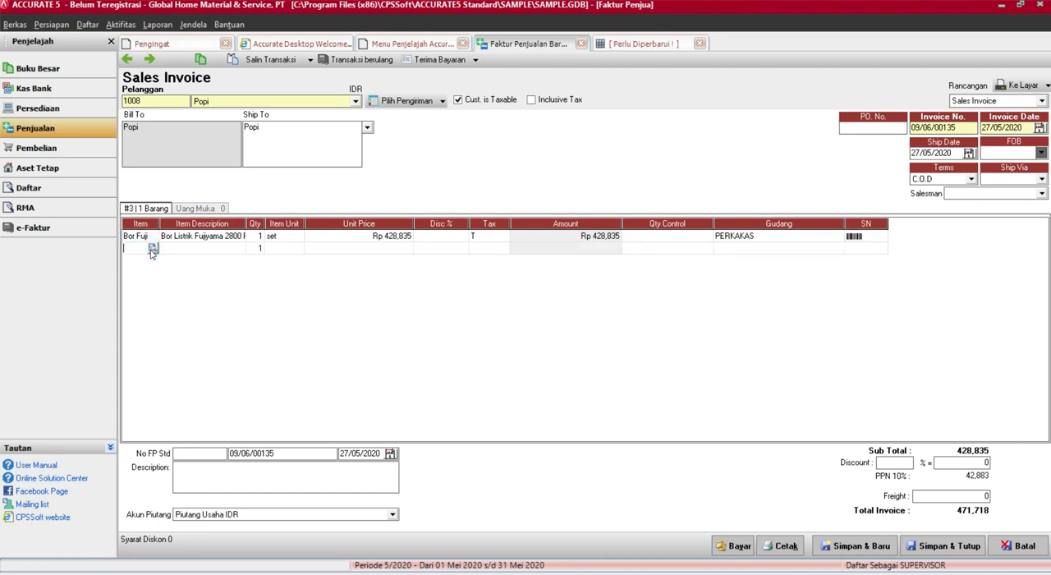
{"action": "left_click", "coordinate": [152, 248]}
{"action": "type", "text": "Jasa"}
{"action": "key", "text": "BackSpace"}
{"action": "key", "text": "BackSpace"}
{"action": "type", "text": "asa"}
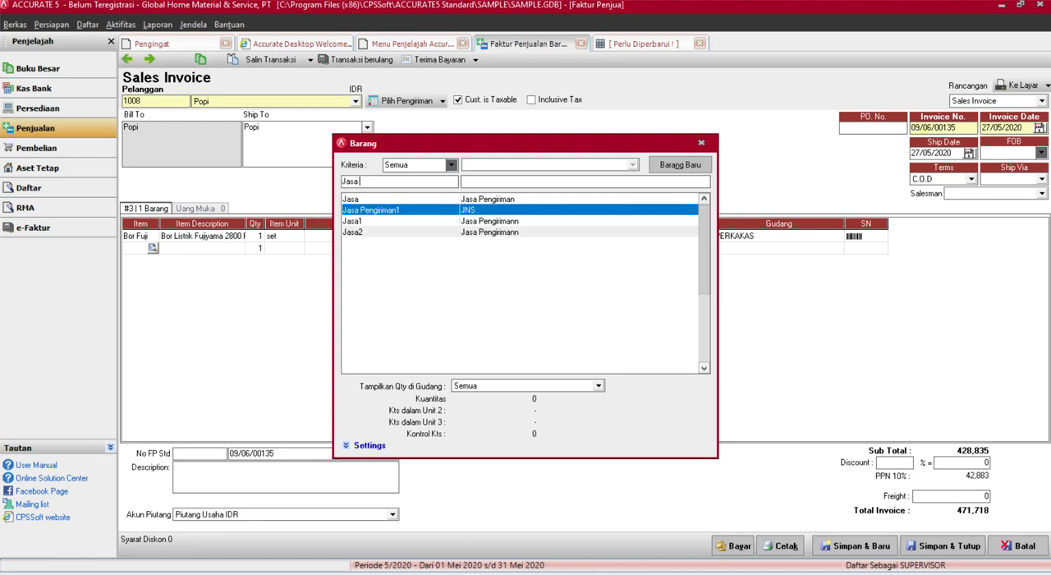
{"action": "double_click", "coordinate": [376, 210]}
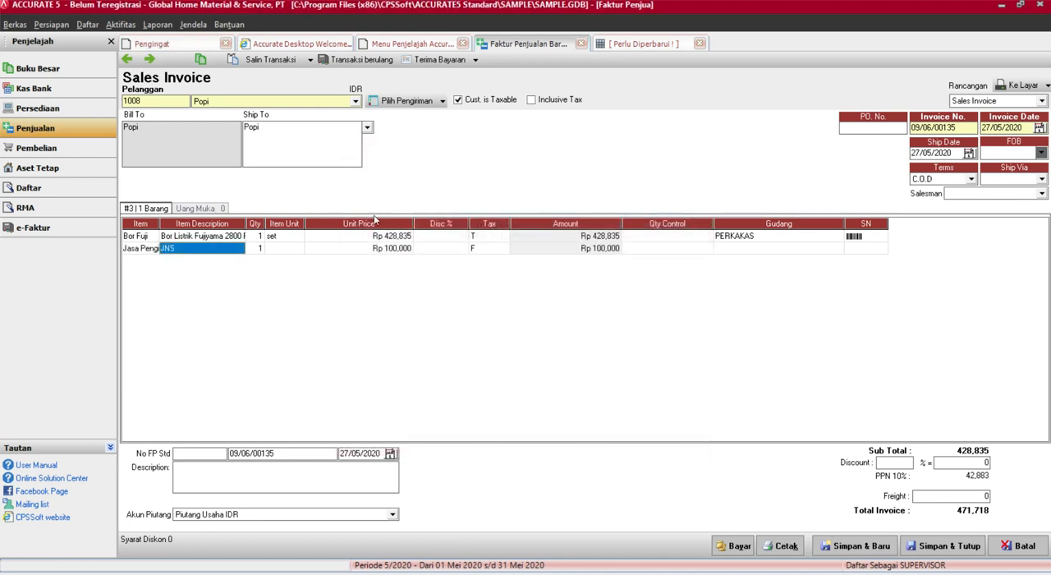
Change the tax code of the Jasa Pengiriman1 line to T and complete the line
{"action": "left_click", "coordinate": [489, 247]}
{"action": "left_click", "coordinate": [490, 247]}
{"action": "key", "text": "Tab"}
{"action": "key", "text": "Tab"}
{"action": "key", "text": "Tab"}
{"action": "key", "text": "Tab"}
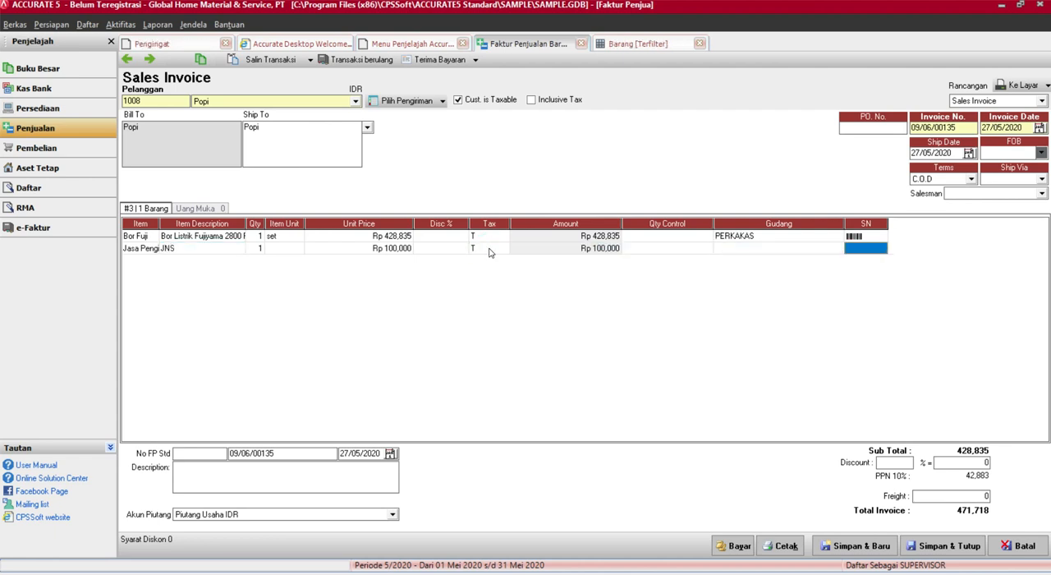
{"action": "key", "text": "Tab"}
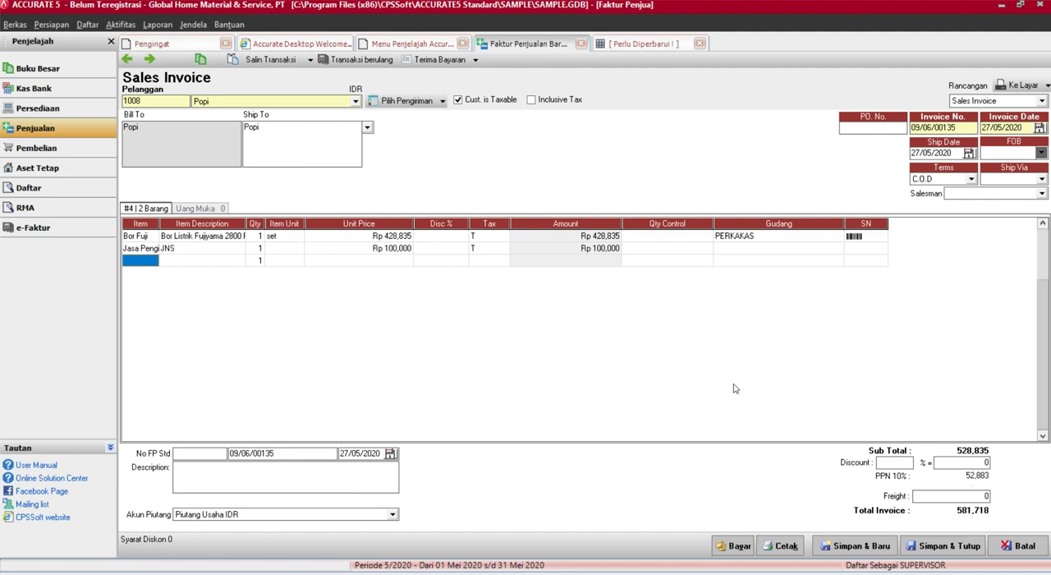
Switch the Jasa Pengiriman1 line's tax code back to F and complete the line
{"action": "left_click", "coordinate": [485, 249]}
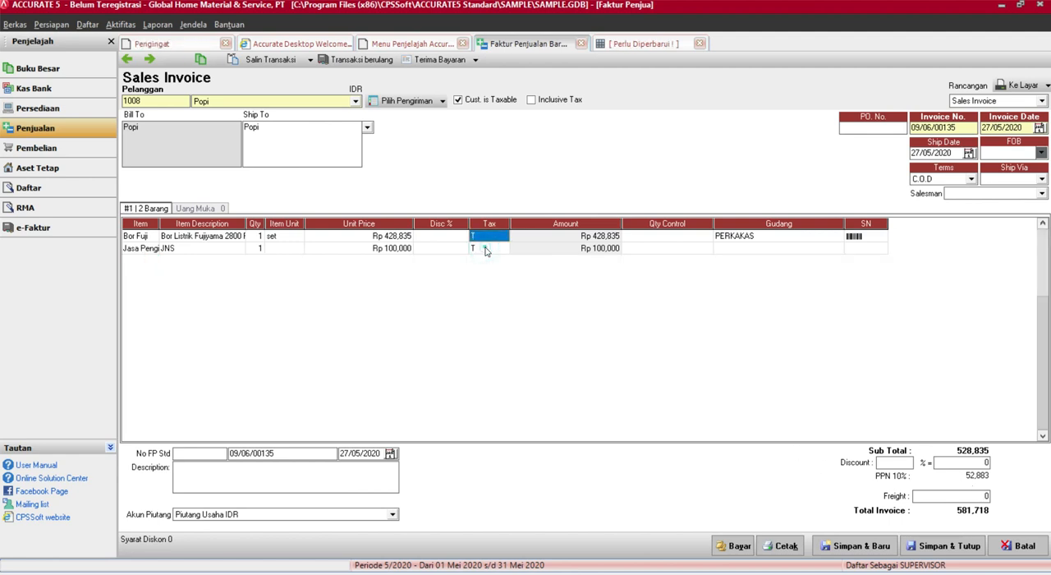
{"action": "type", "text": "F"}
{"action": "key", "text": "Tab"}
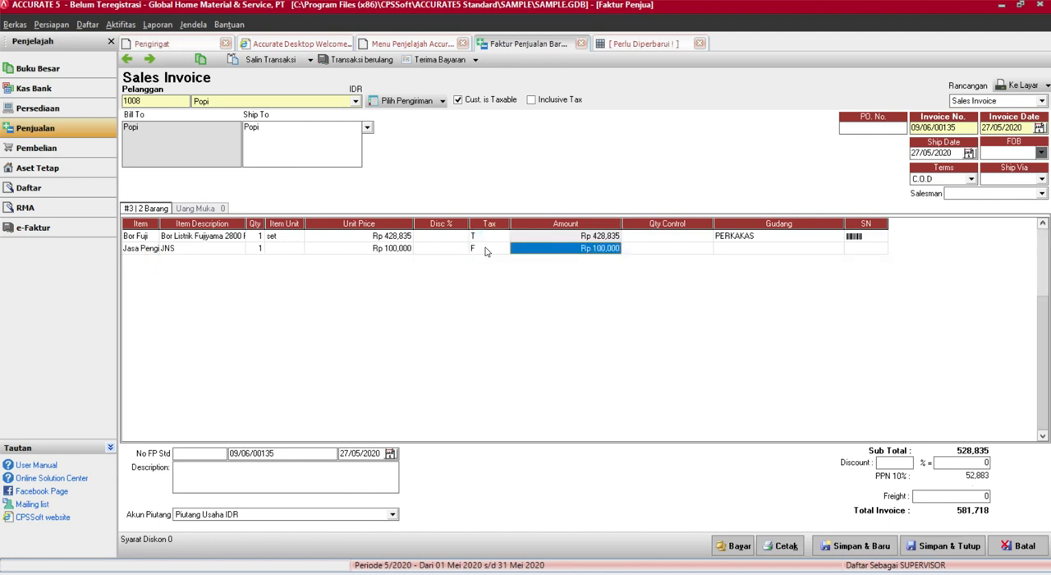
{"action": "key", "text": "Tab"}
{"action": "key", "text": "Tab"}
{"action": "key", "text": "Tab"}
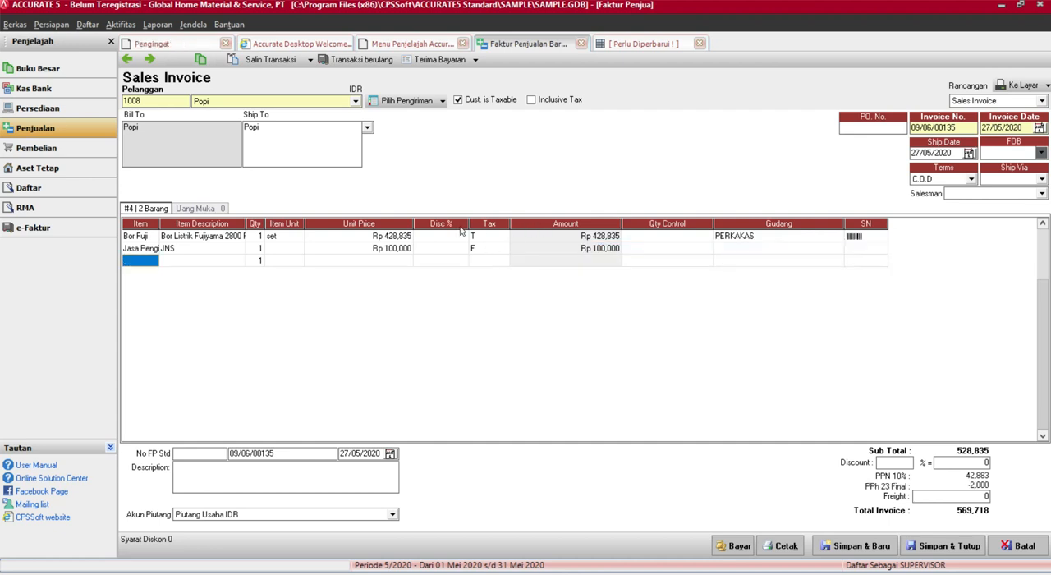
Remove the Jasa Pengiriman1 line so that only the Bor Fuji line remains on the invoice
{"action": "left_click", "coordinate": [150, 249]}
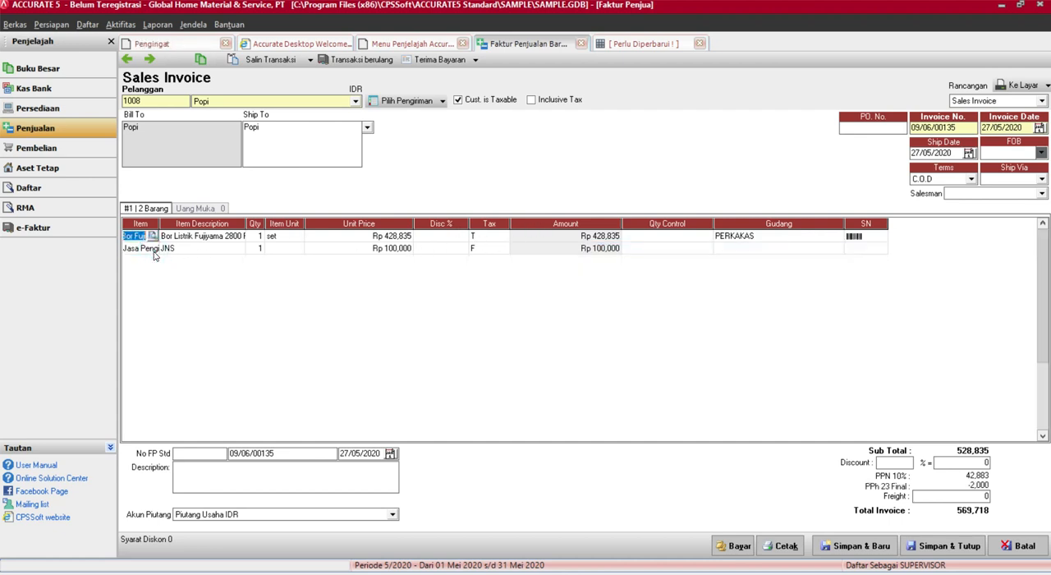
{"action": "left_click", "coordinate": [153, 249]}
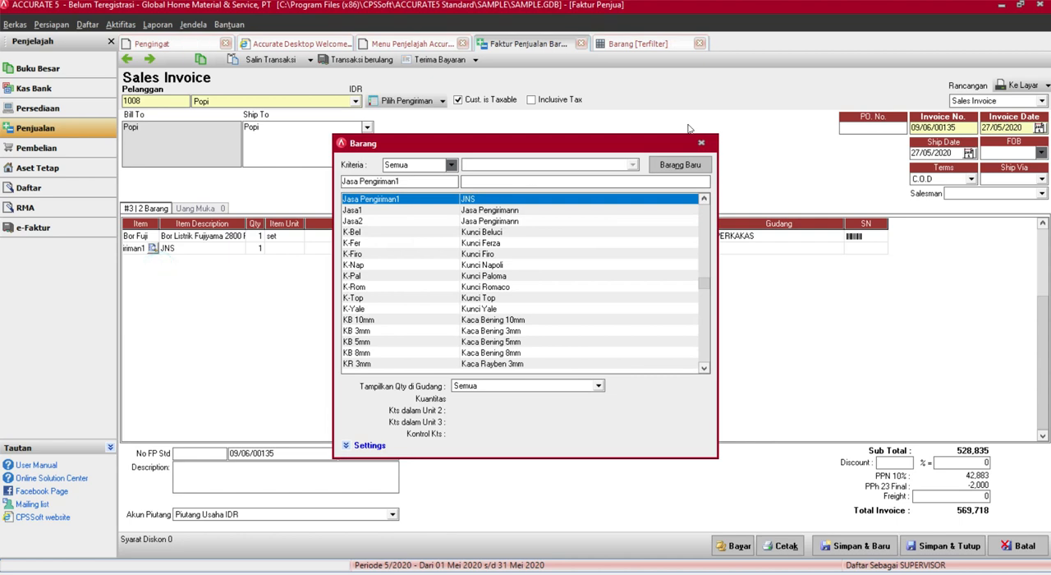
{"action": "key", "text": "Return"}
{"action": "left_click", "coordinate": [143, 285]}
{"action": "left_click", "coordinate": [153, 249]}
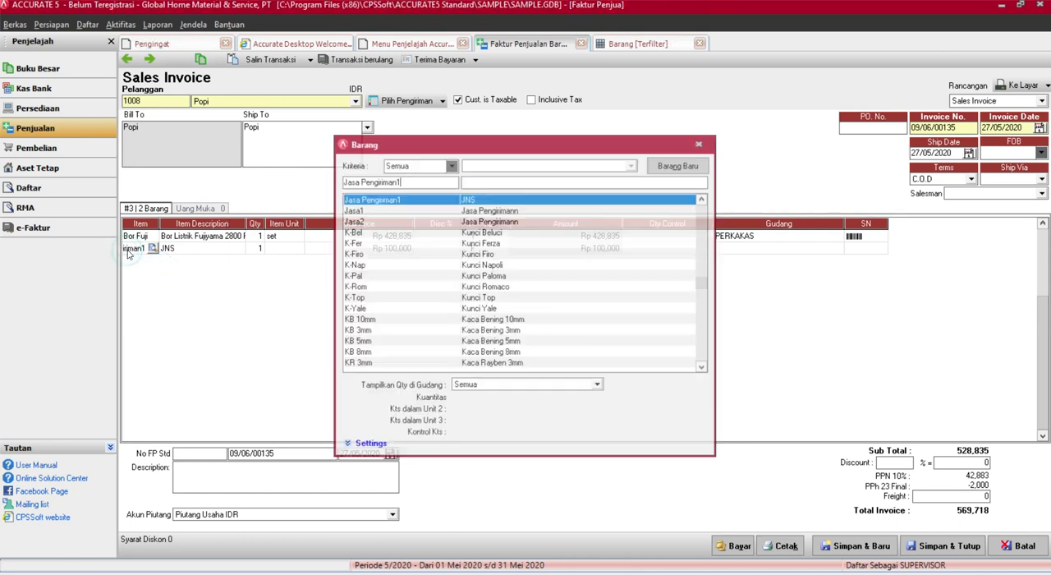
{"action": "left_click", "coordinate": [699, 148]}
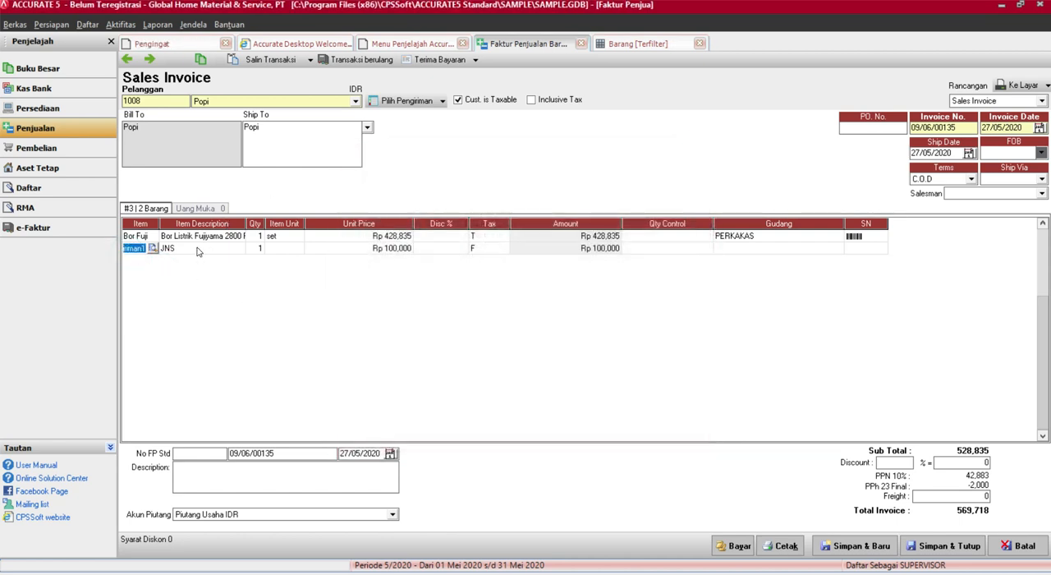
{"action": "key", "text": "ctrl+Delete"}
Set the tax code of the Bor Fuji invoice line to TF and complete the line
{"action": "left_click", "coordinate": [472, 238]}
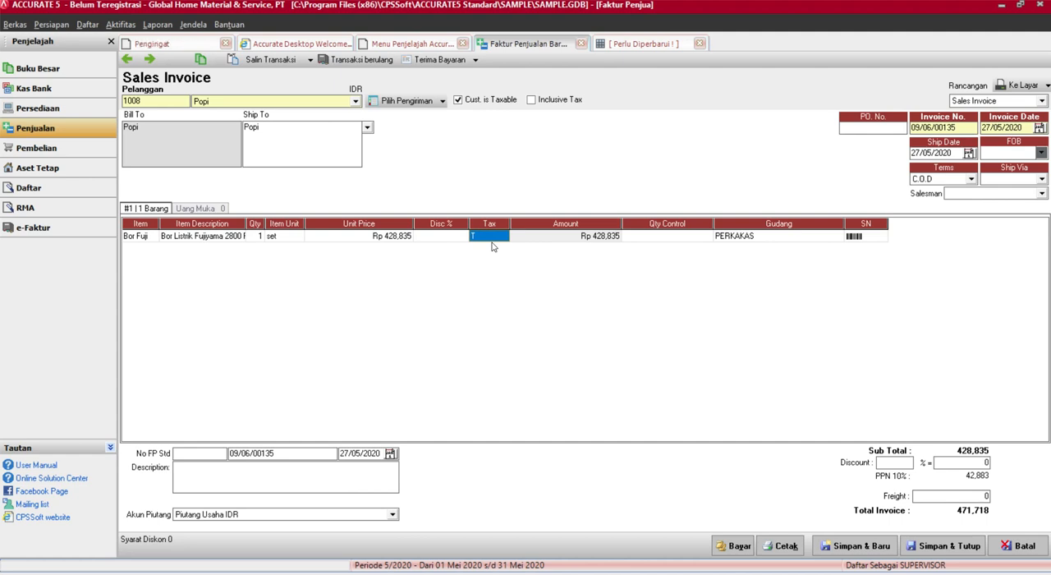
{"action": "type", "text": "TF"}
{"action": "key", "text": "Tab"}
{"action": "key", "text": "Tab"}
{"action": "key", "text": "Tab"}
{"action": "key", "text": "Tab"}
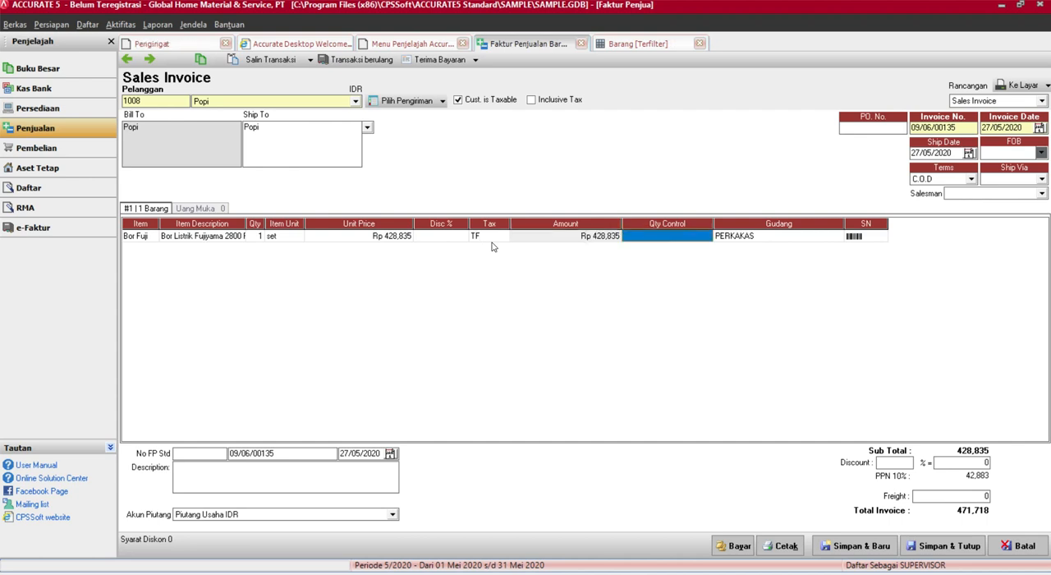
{"action": "key", "text": "Tab"}
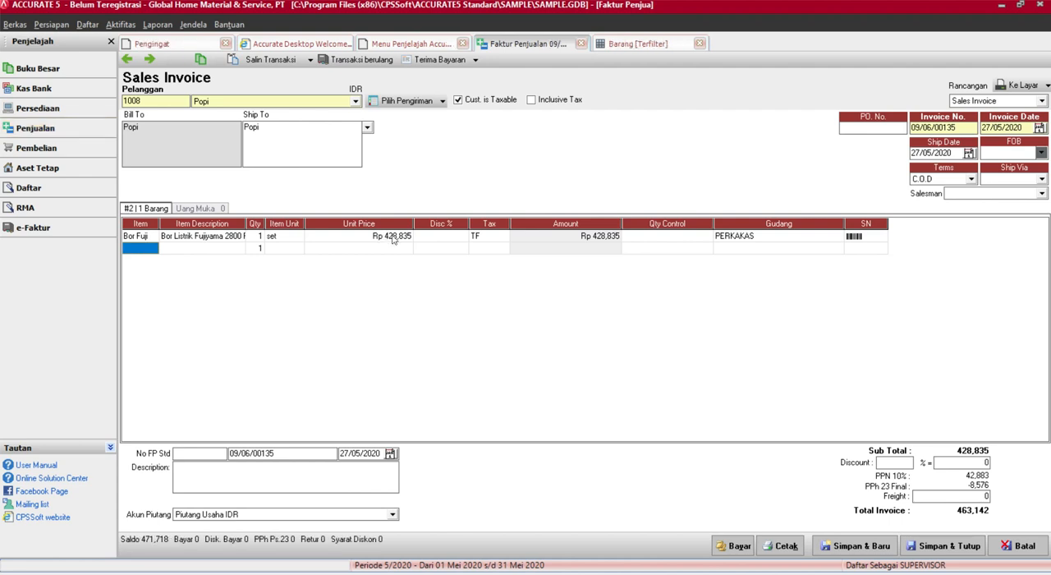
{"action": "left_click", "coordinate": [479, 237]}
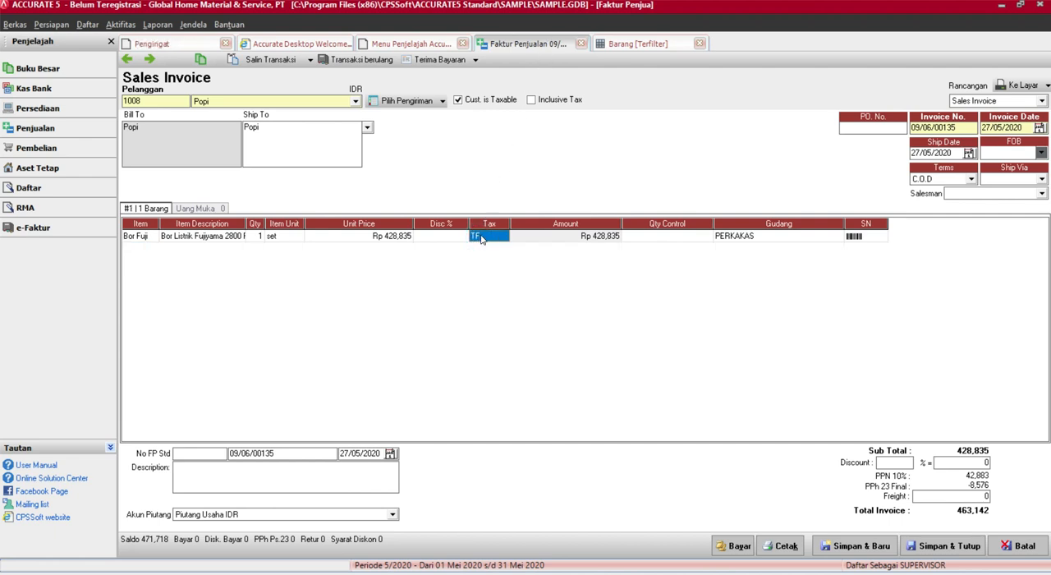
Set the Bor Fuji line's tax code to T, then save and close the invoice without a salesperson
{"action": "left_click", "coordinate": [483, 238]}
{"action": "key", "text": "BackSpace"}
{"action": "key", "text": "Tab"}
{"action": "key", "text": "Tab"}
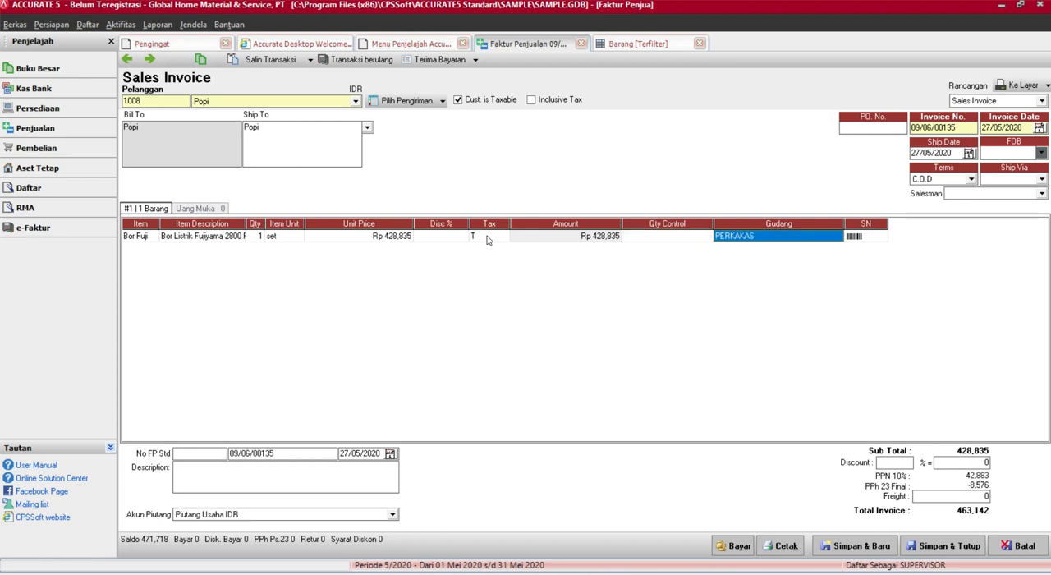
{"action": "key", "text": "Tab"}
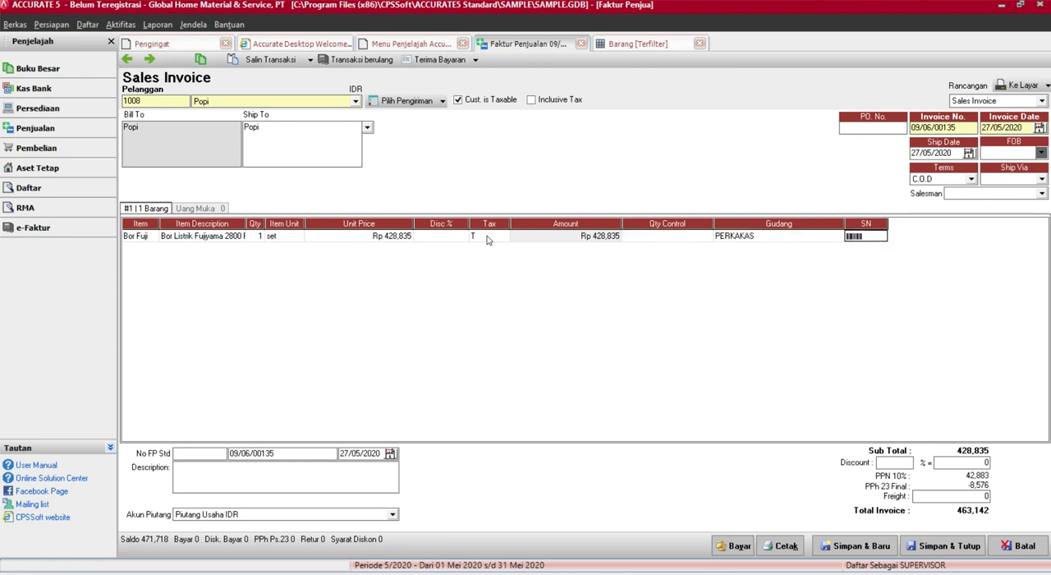
{"action": "key", "text": "Tab"}
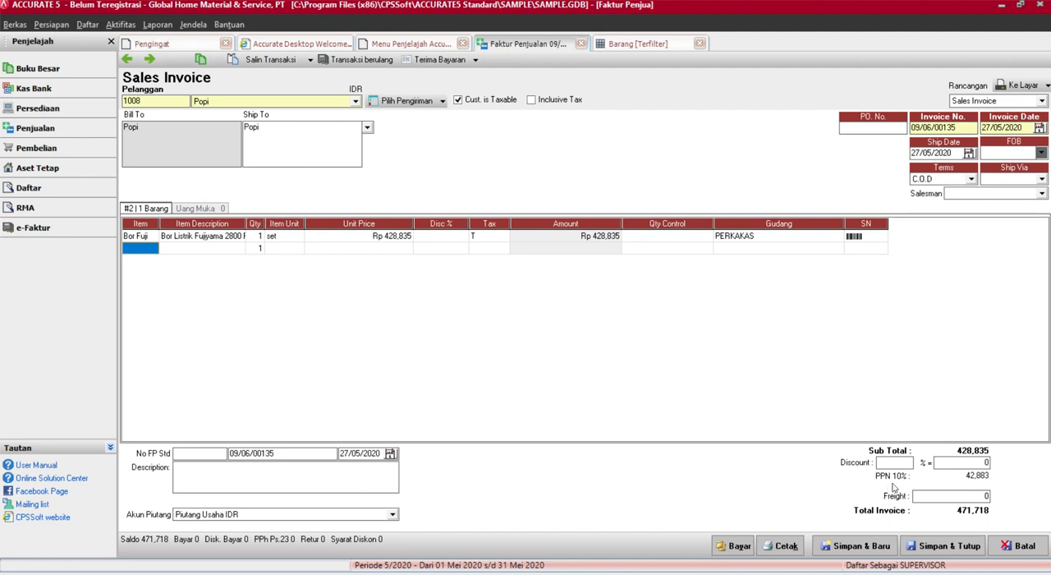
{"action": "left_click", "coordinate": [947, 546]}
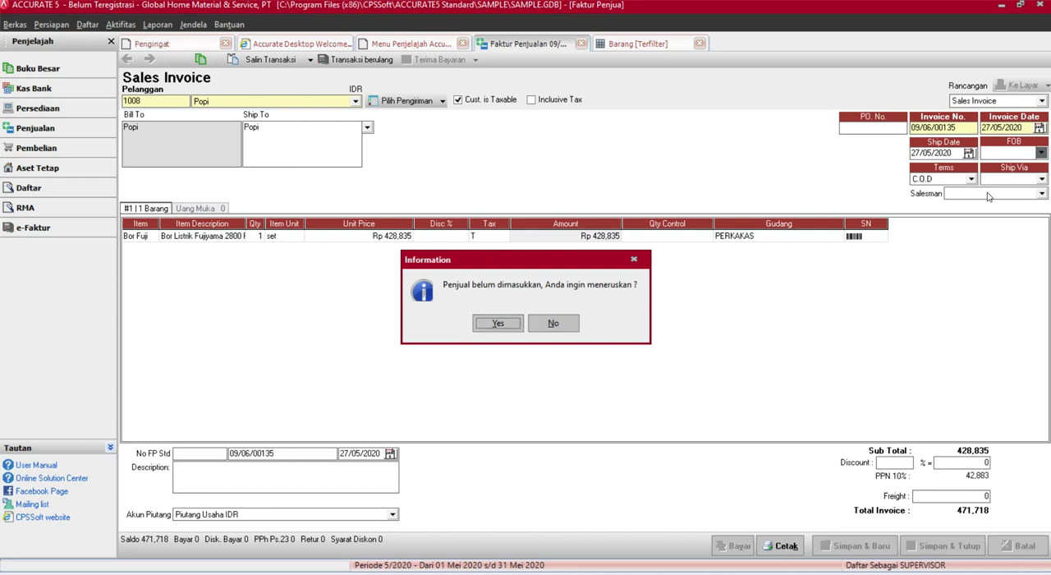
{"action": "left_click", "coordinate": [507, 322]}
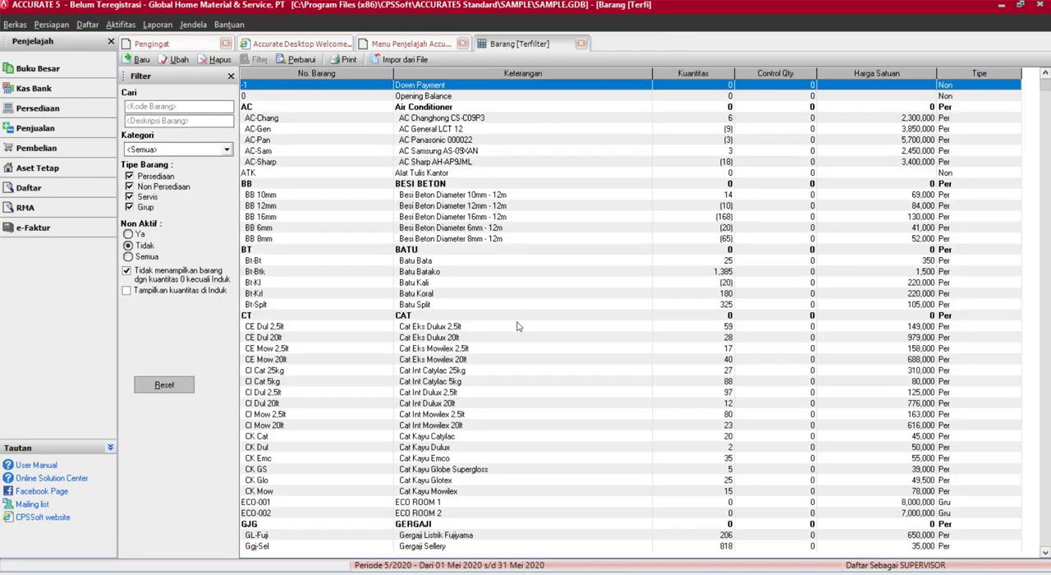
Create a new sales receipt (Penerimaan Penjualan) for the customer of the saved invoice
{"action": "left_click", "coordinate": [421, 50]}
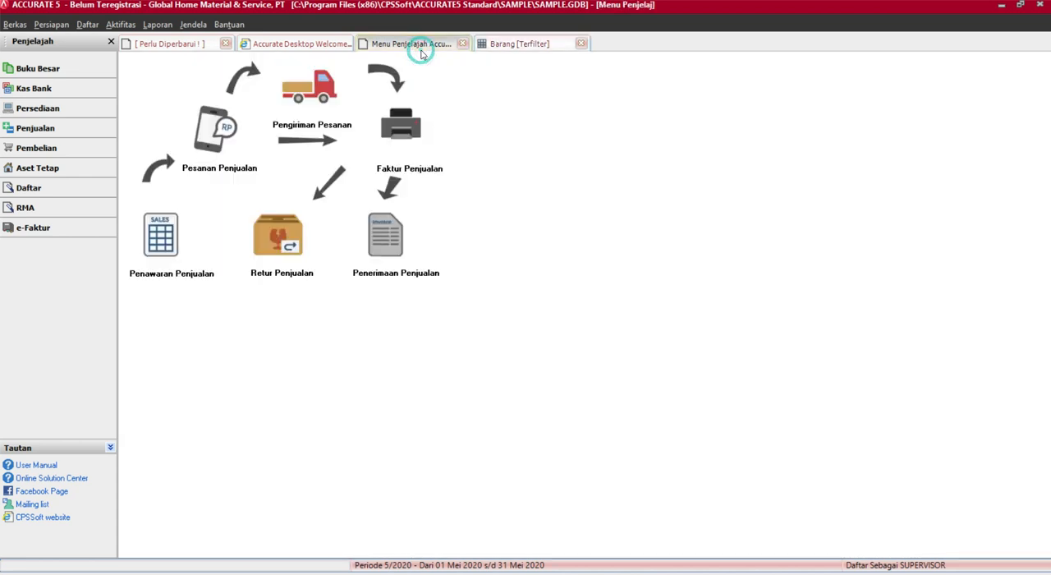
{"action": "left_click", "coordinate": [383, 250]}
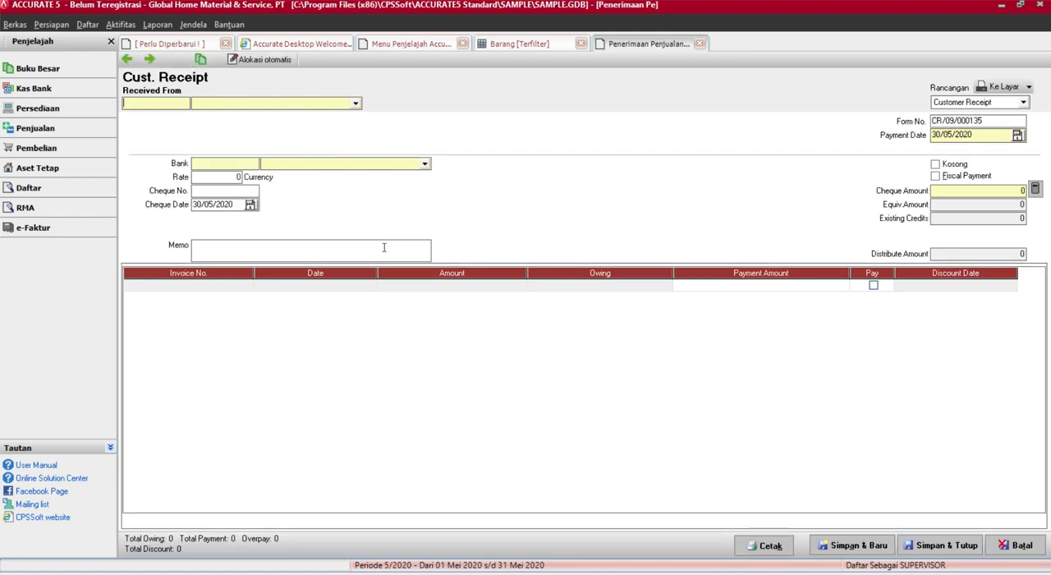
{"action": "left_click", "coordinate": [357, 104]}
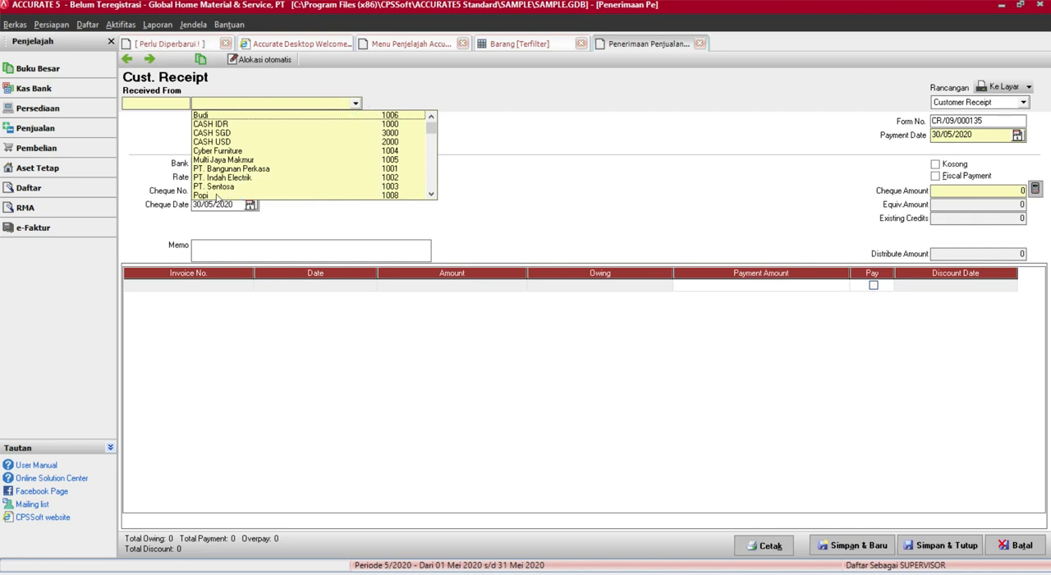
{"action": "left_click", "coordinate": [217, 195]}
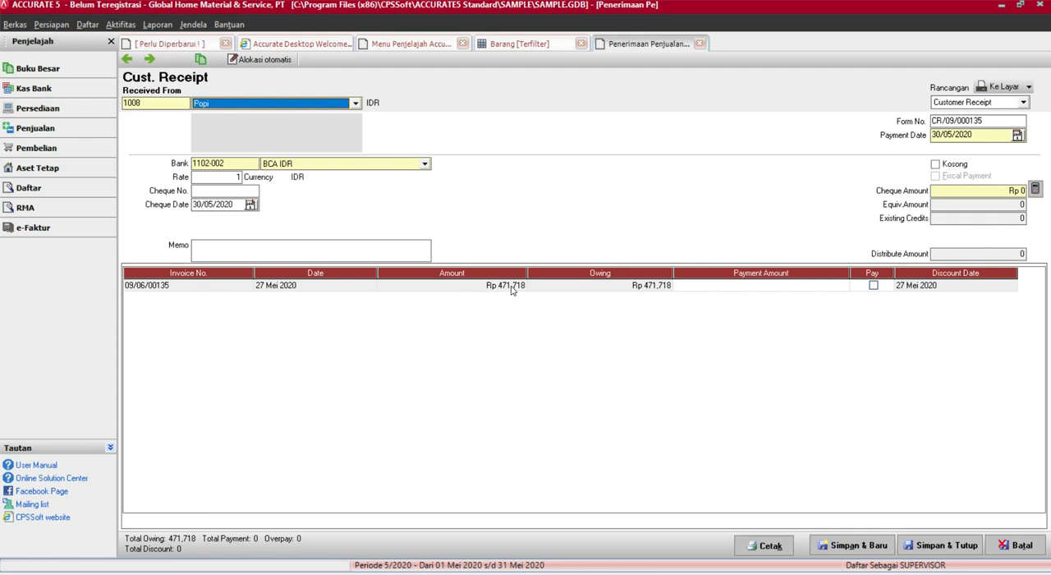
Mark the customer's outstanding invoice for full payment in the receipt
{"action": "right_click", "coordinate": [653, 292]}
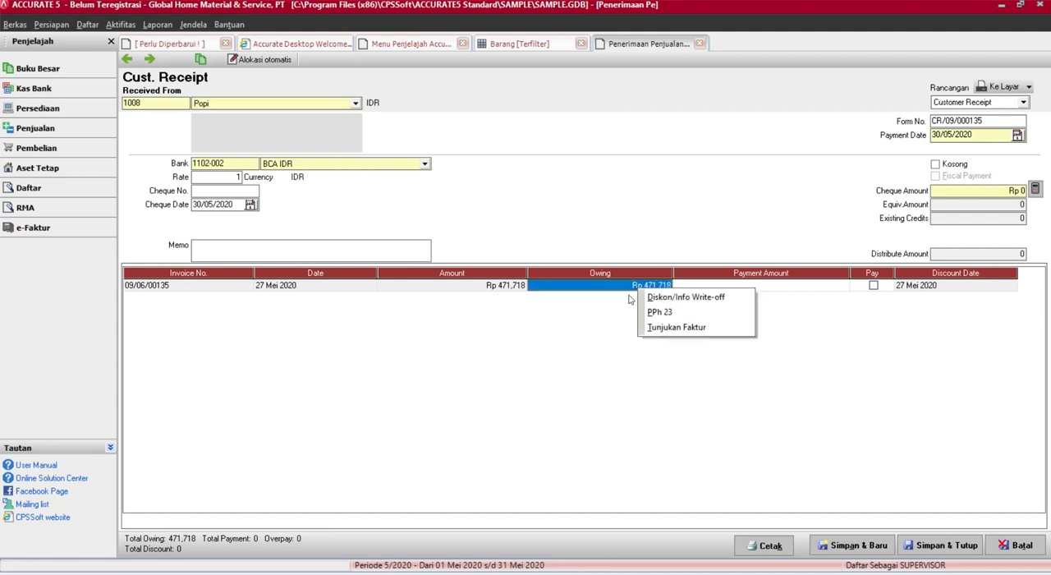
{"action": "left_click", "coordinate": [629, 297]}
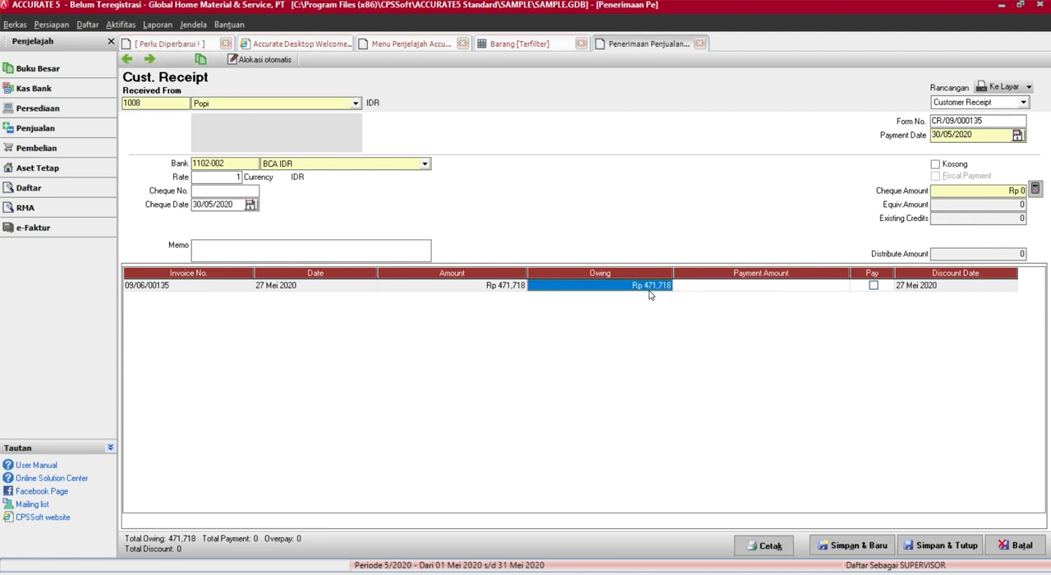
{"action": "left_click", "coordinate": [872, 285]}
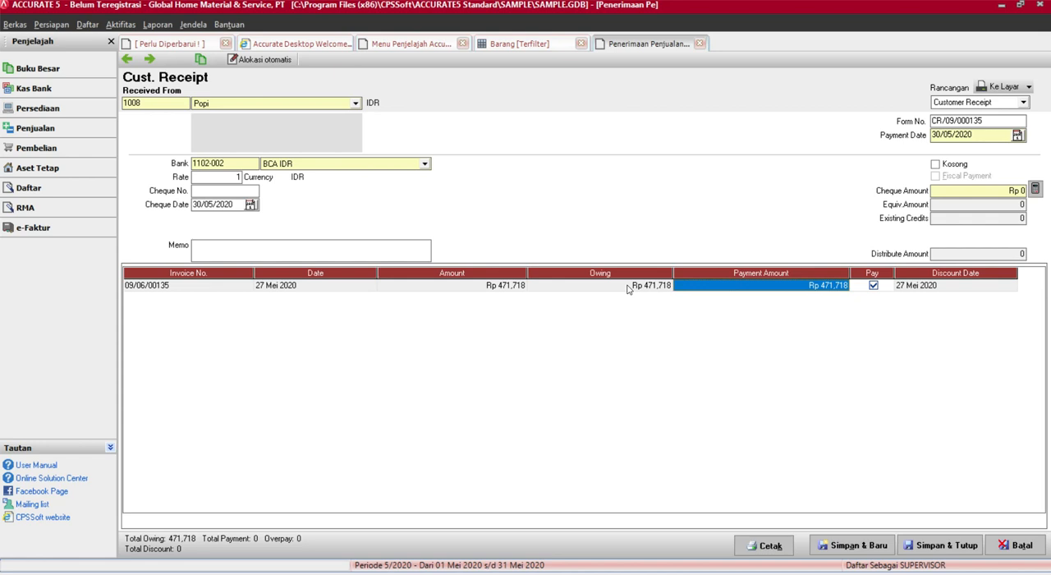
Show the sales invoice behind the receipt line and return to the receipt
{"action": "right_click", "coordinate": [865, 291]}
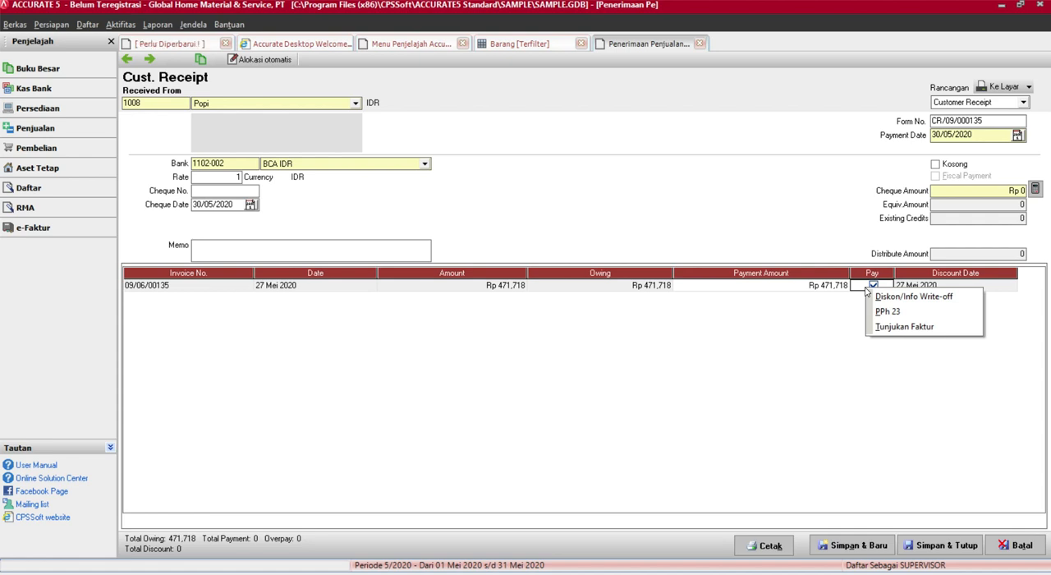
{"action": "left_click", "coordinate": [892, 328]}
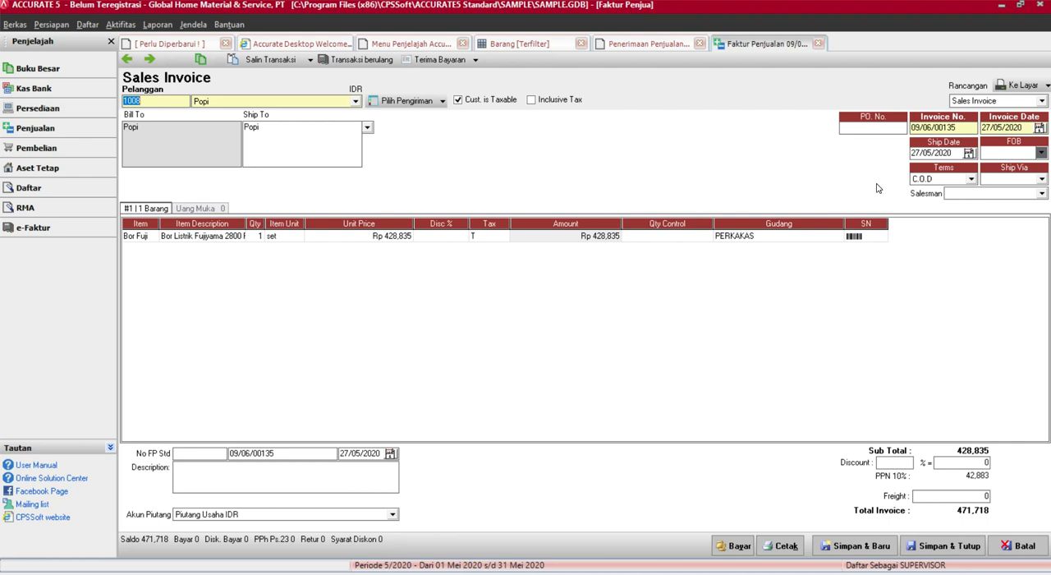
{"action": "left_click", "coordinate": [649, 44]}
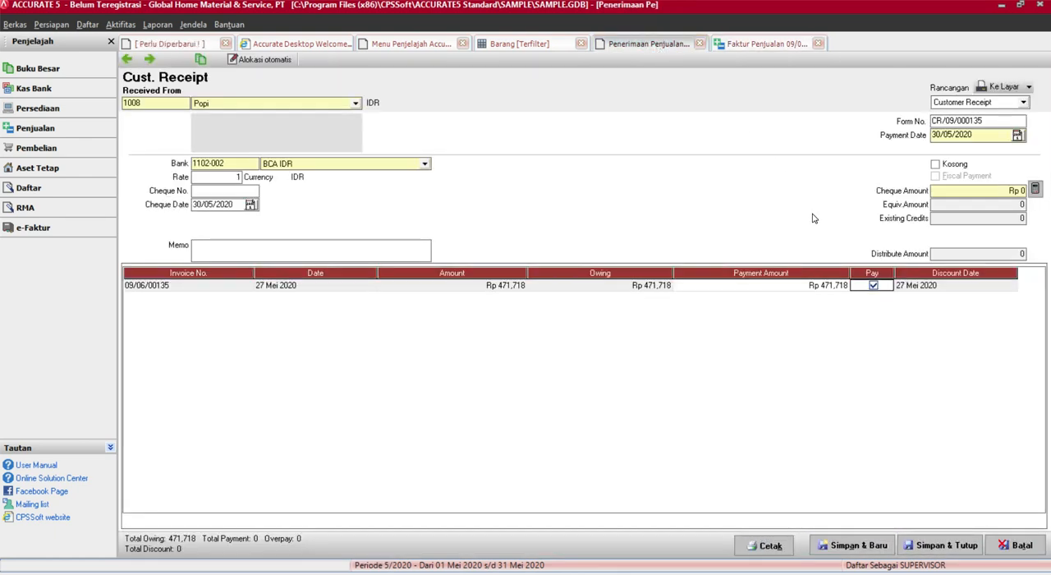
Examine the PPh 23 information of the receipt's invoice line and compare it with the tax code on the sales invoice
{"action": "right_click", "coordinate": [860, 288]}
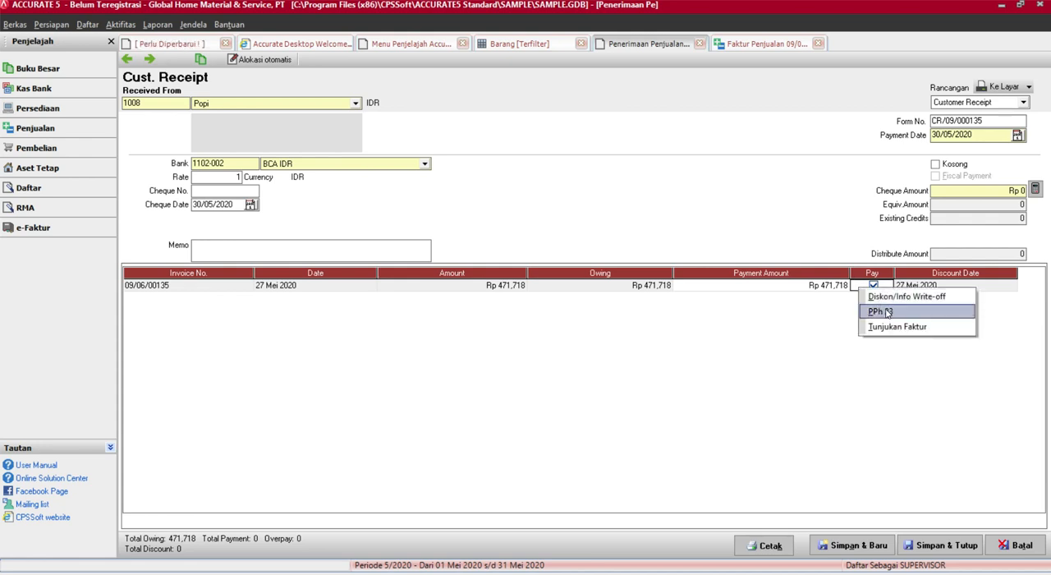
{"action": "left_click", "coordinate": [832, 302]}
{"action": "right_click", "coordinate": [859, 285]}
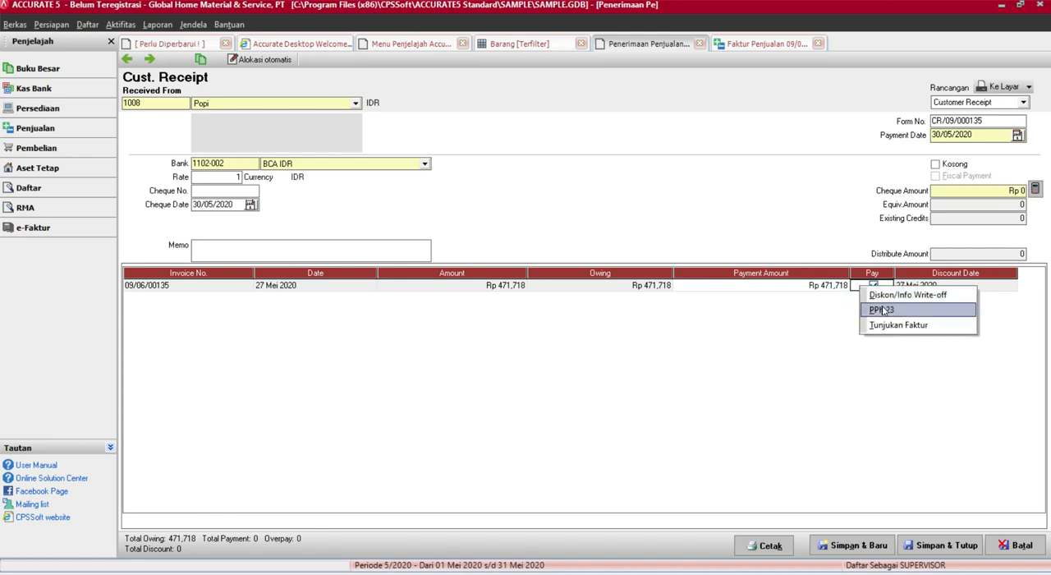
{"action": "left_click", "coordinate": [882, 310]}
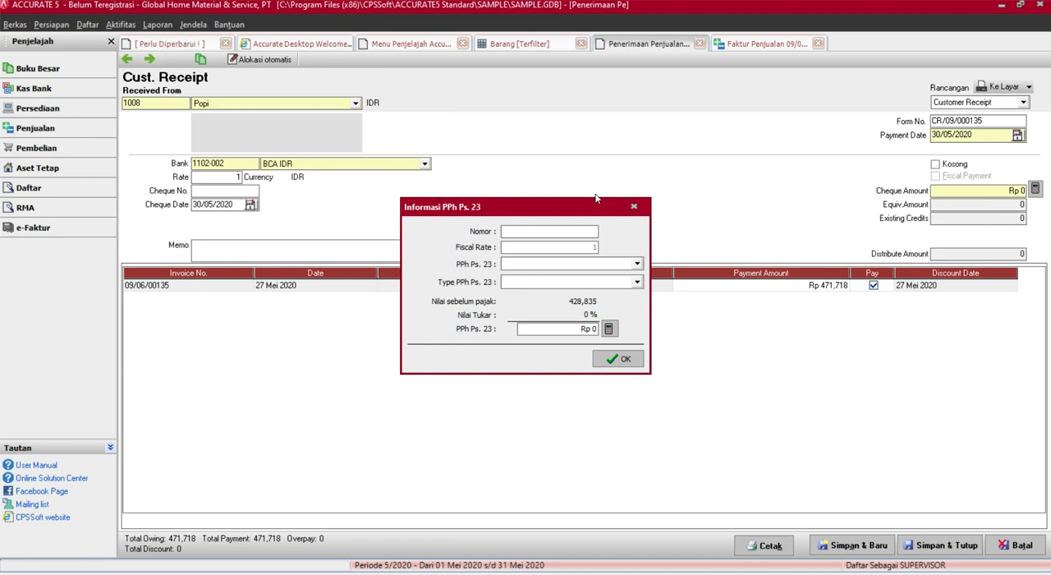
{"action": "left_click", "coordinate": [634, 206]}
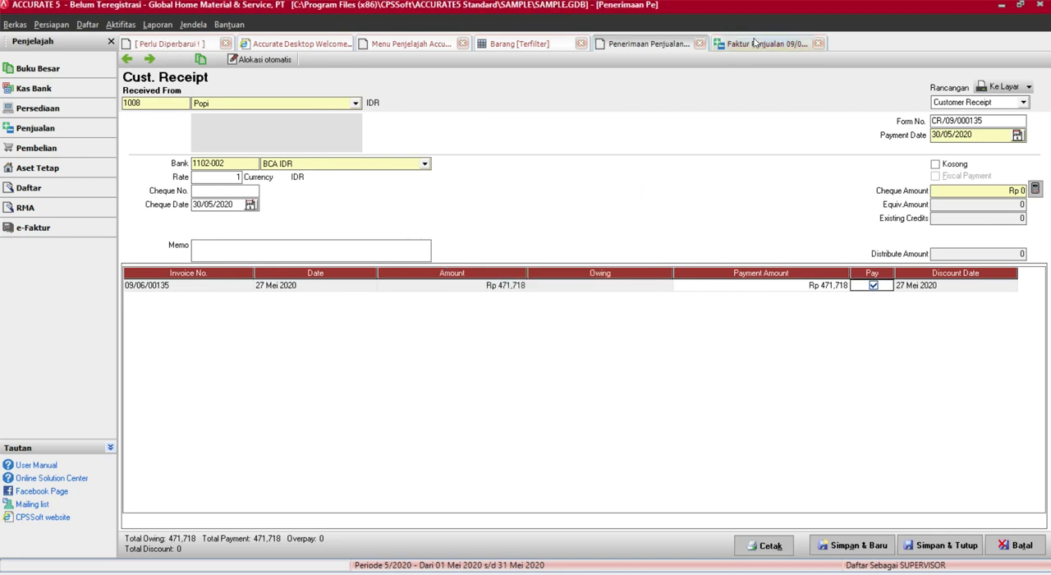
{"action": "left_click", "coordinate": [754, 43]}
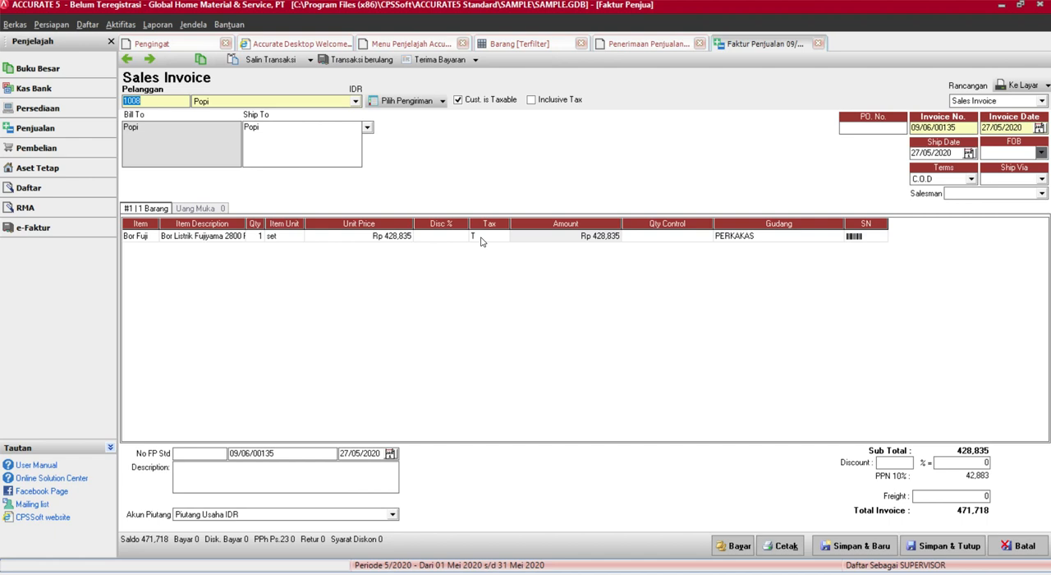
{"action": "left_click", "coordinate": [667, 46]}
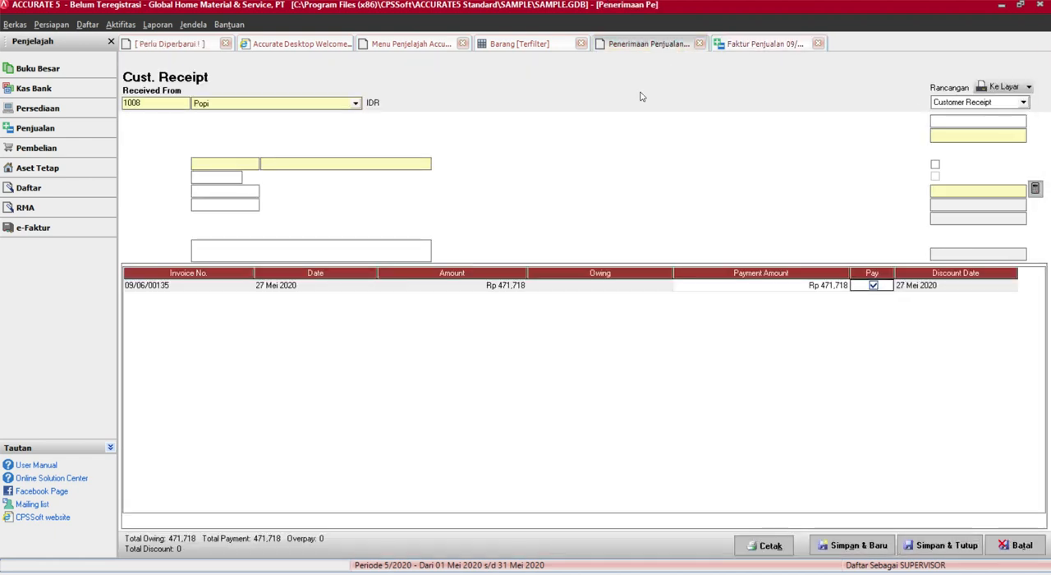
Apply the PPh 23 tax at -2% to the receipt's invoice line and close the PPh 23 information
{"action": "right_click", "coordinate": [872, 288]}
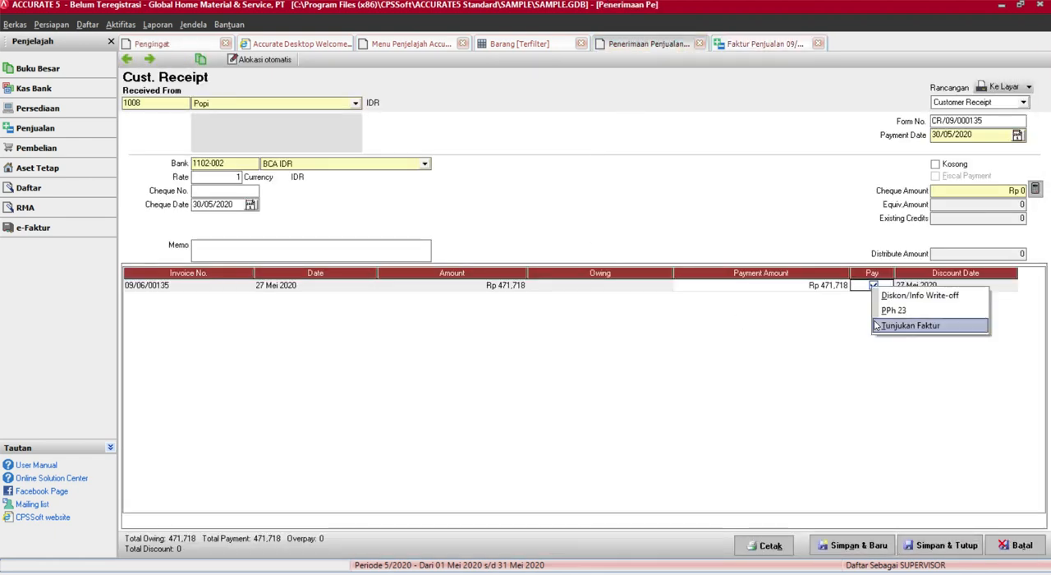
{"action": "left_click", "coordinate": [892, 310]}
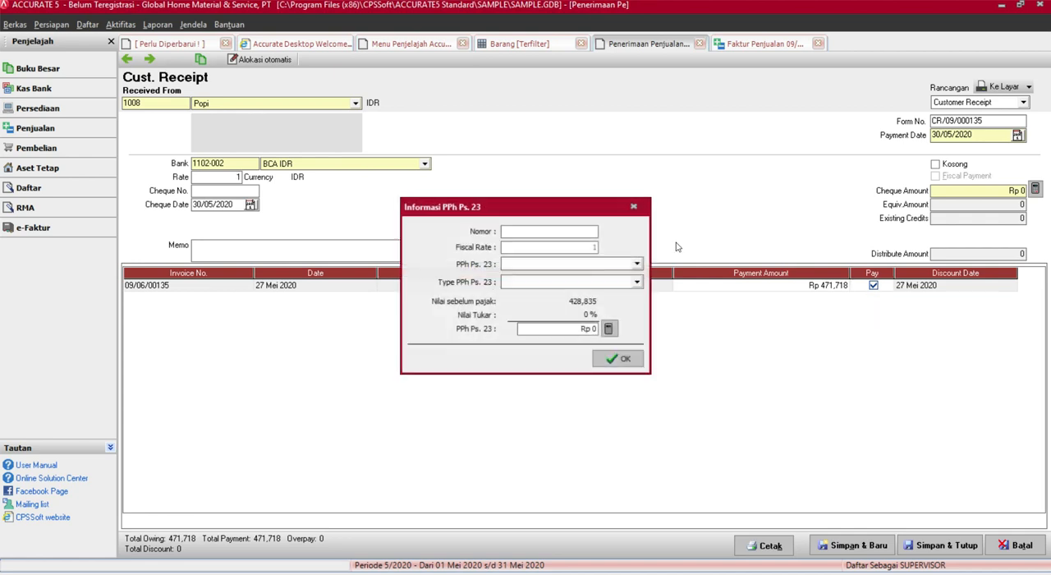
{"action": "left_click", "coordinate": [543, 232]}
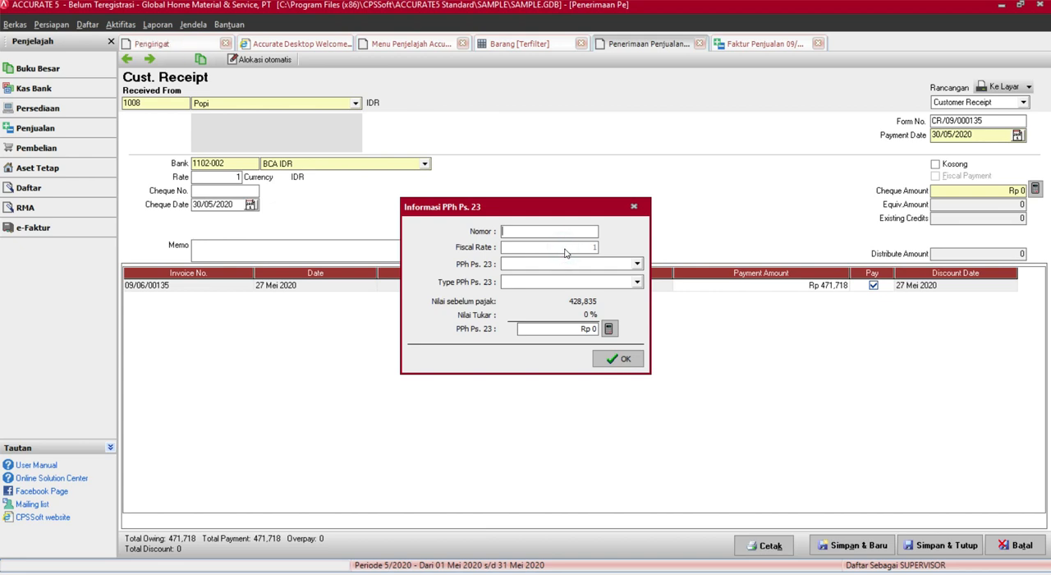
{"action": "left_click", "coordinate": [597, 266]}
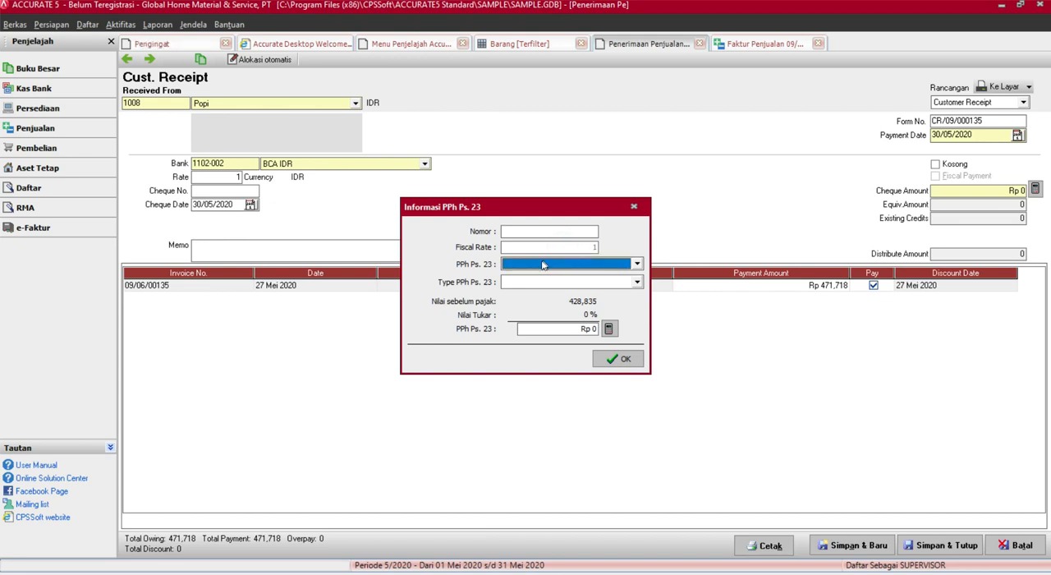
{"action": "left_click", "coordinate": [542, 265]}
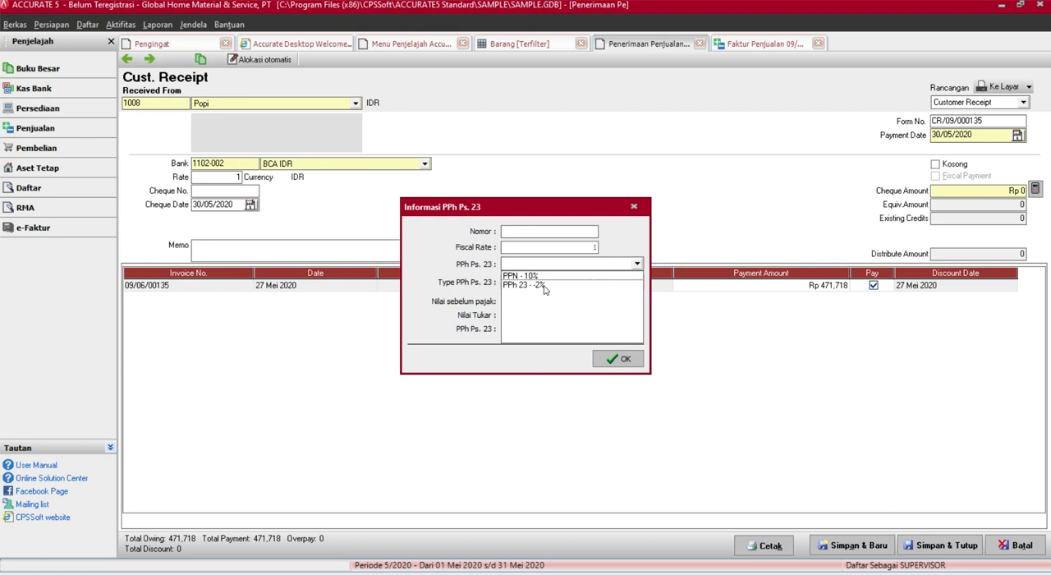
{"action": "left_click", "coordinate": [543, 284]}
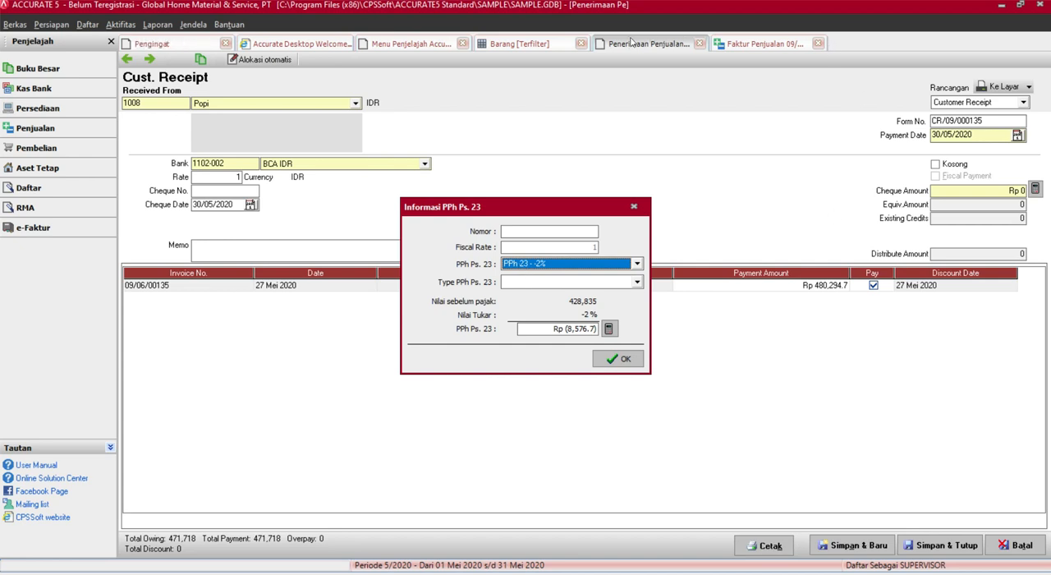
{"action": "left_click", "coordinate": [547, 264]}
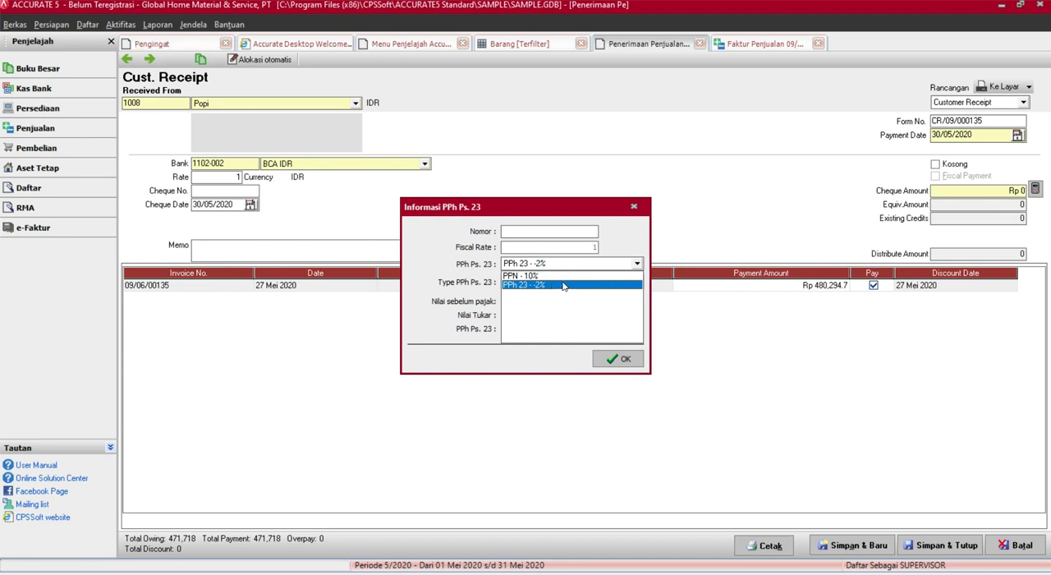
{"action": "left_click", "coordinate": [563, 285]}
{"action": "left_click_drag", "start_coordinate": [499, 212], "coordinate": [521, 215]}
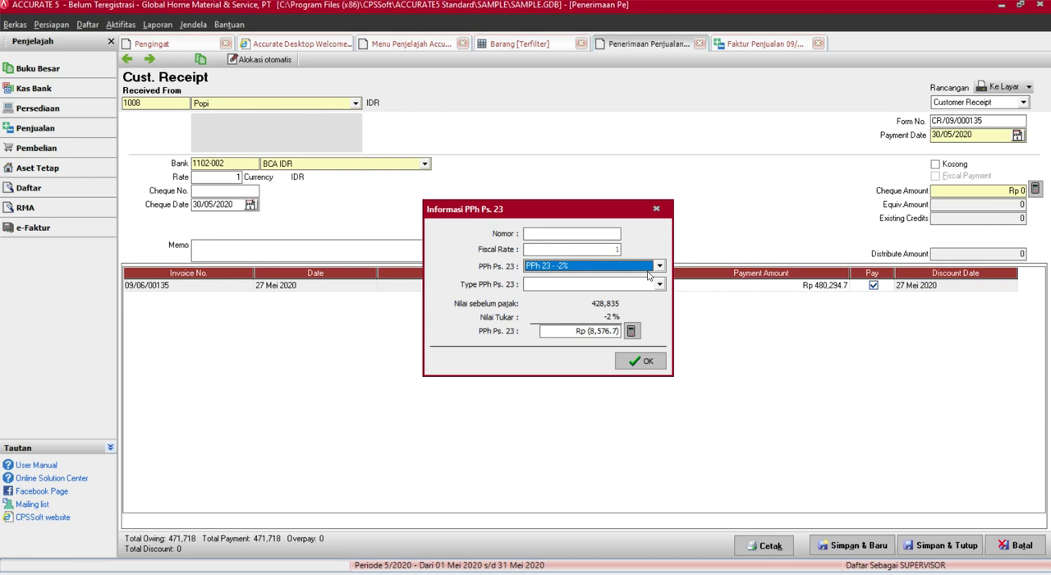
{"action": "left_click", "coordinate": [656, 209]}
Change the percentage of the PPh 23 tax code to 2 in the tax code list (Kode Pajak) and save it
{"action": "left_click", "coordinate": [87, 25]}
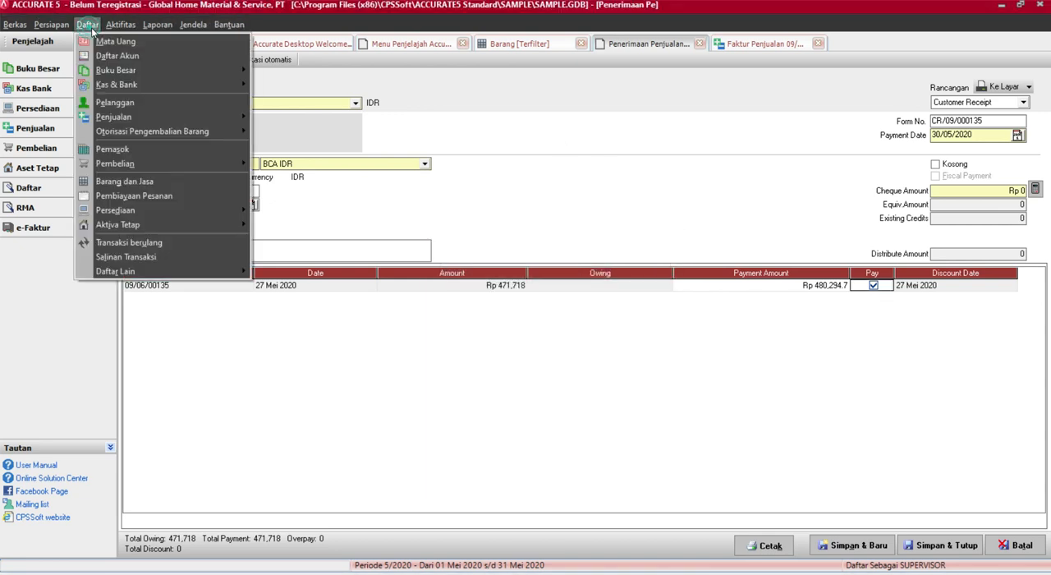
{"action": "left_click", "coordinate": [174, 270]}
{"action": "left_click", "coordinate": [283, 272]}
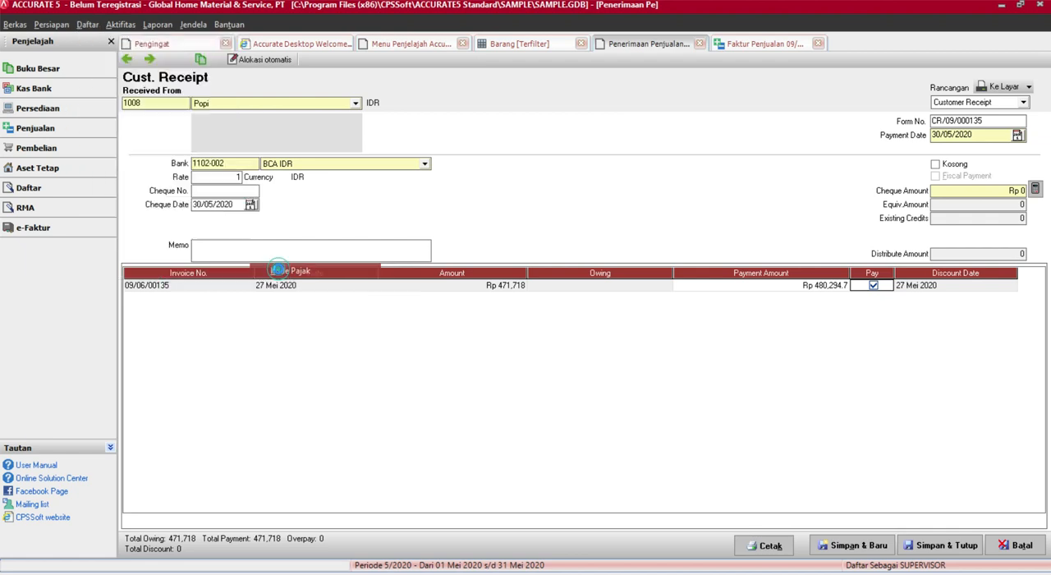
{"action": "double_click", "coordinate": [286, 99]}
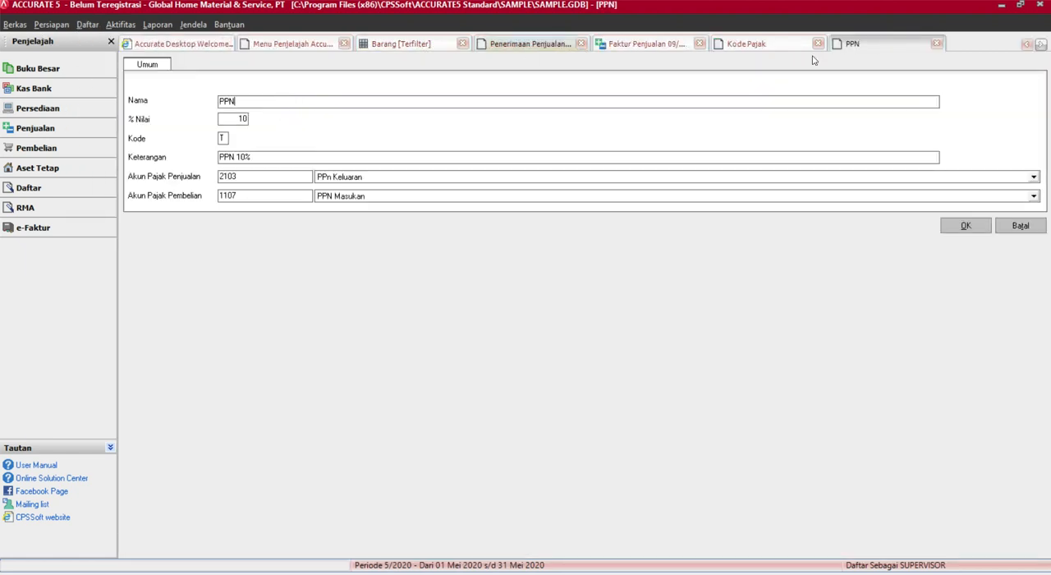
{"action": "left_click", "coordinate": [937, 44]}
{"action": "double_click", "coordinate": [205, 98]}
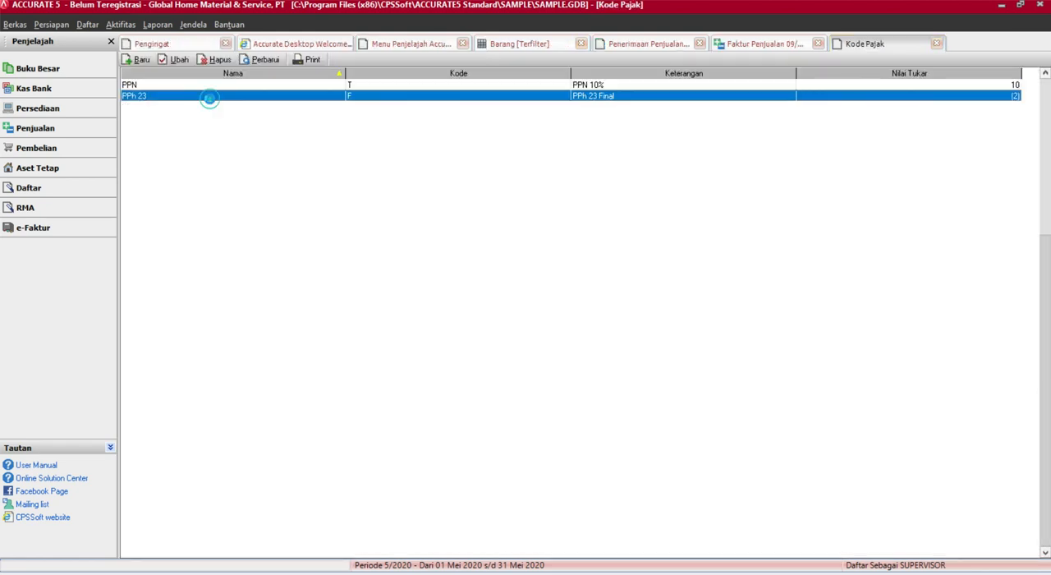
{"action": "left_click", "coordinate": [241, 119]}
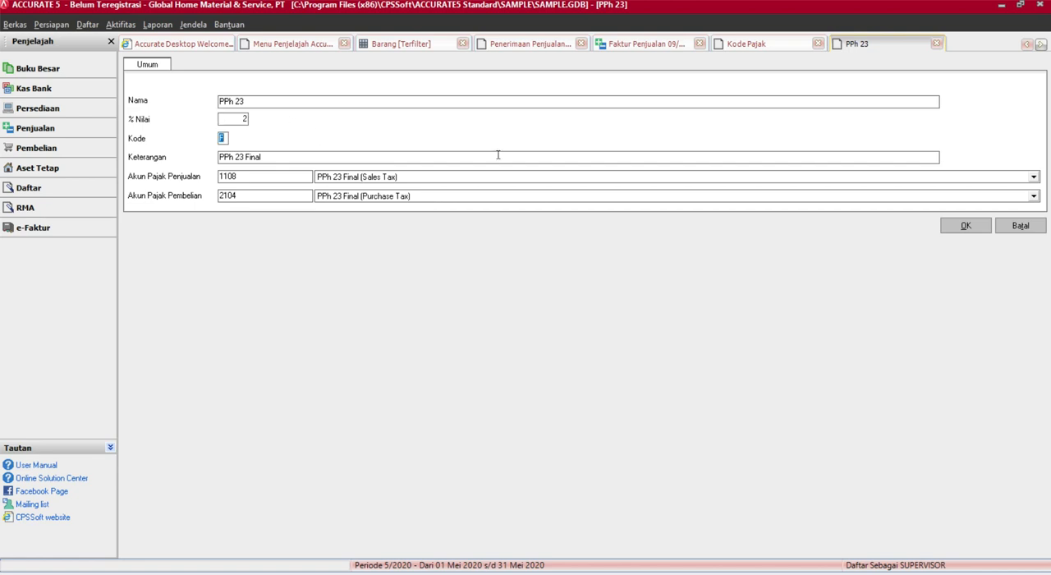
{"action": "left_click", "coordinate": [969, 230]}
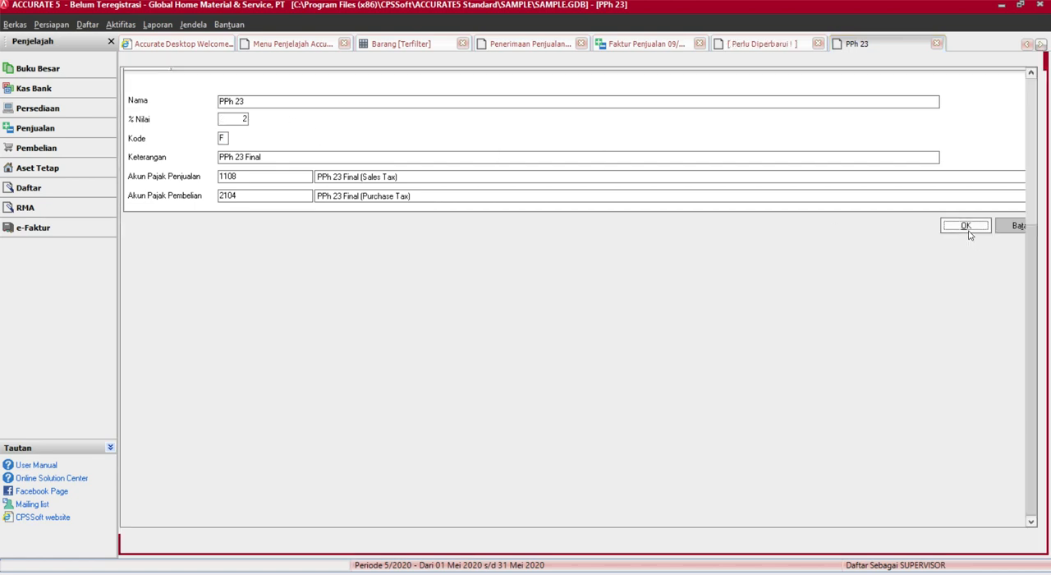
{"action": "left_click", "coordinate": [729, 45]}
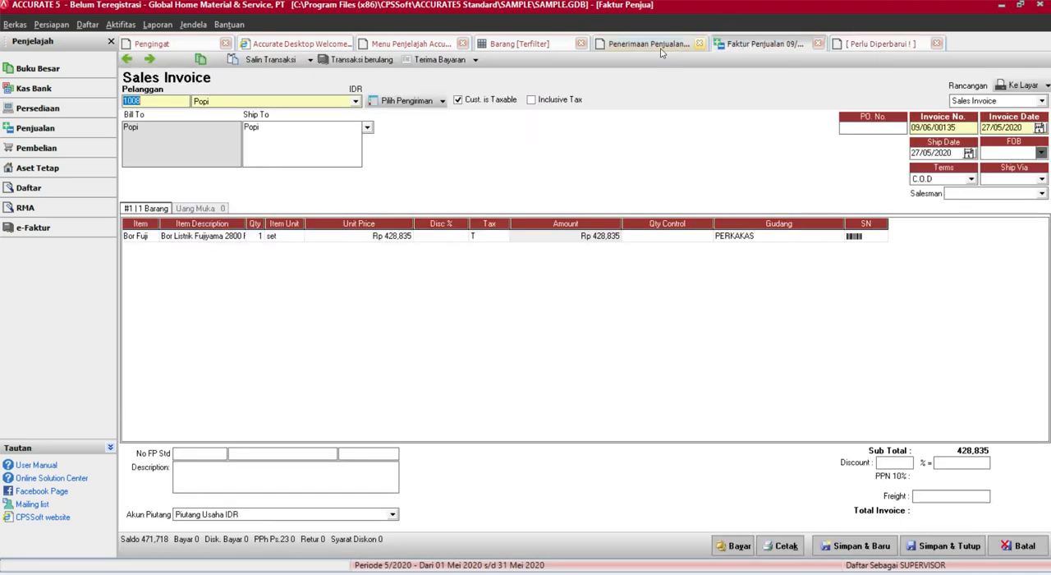
Return to the open customer receipt and close it without saving
{"action": "left_click", "coordinate": [649, 44]}
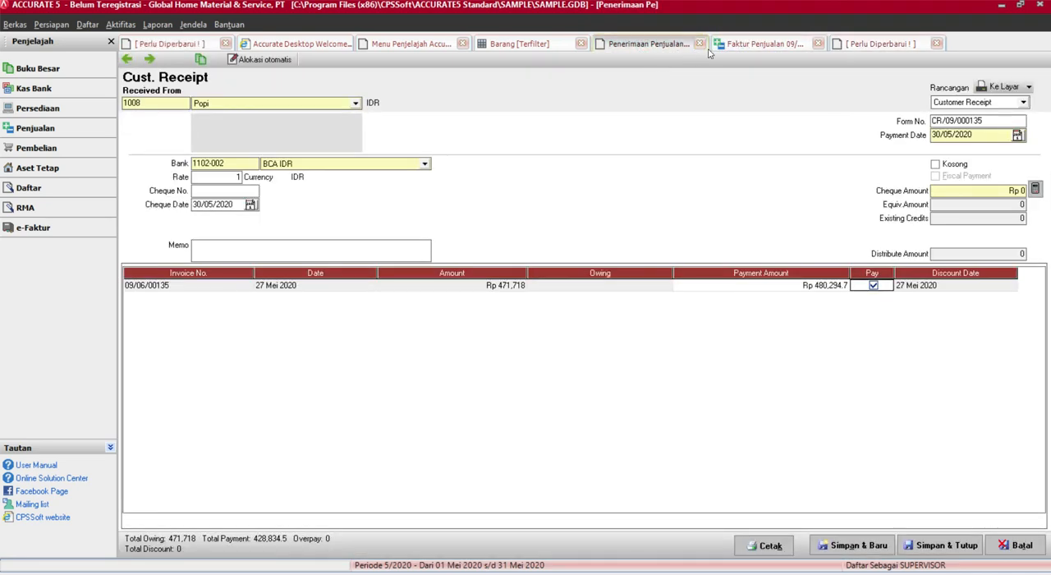
{"action": "left_click", "coordinate": [699, 44]}
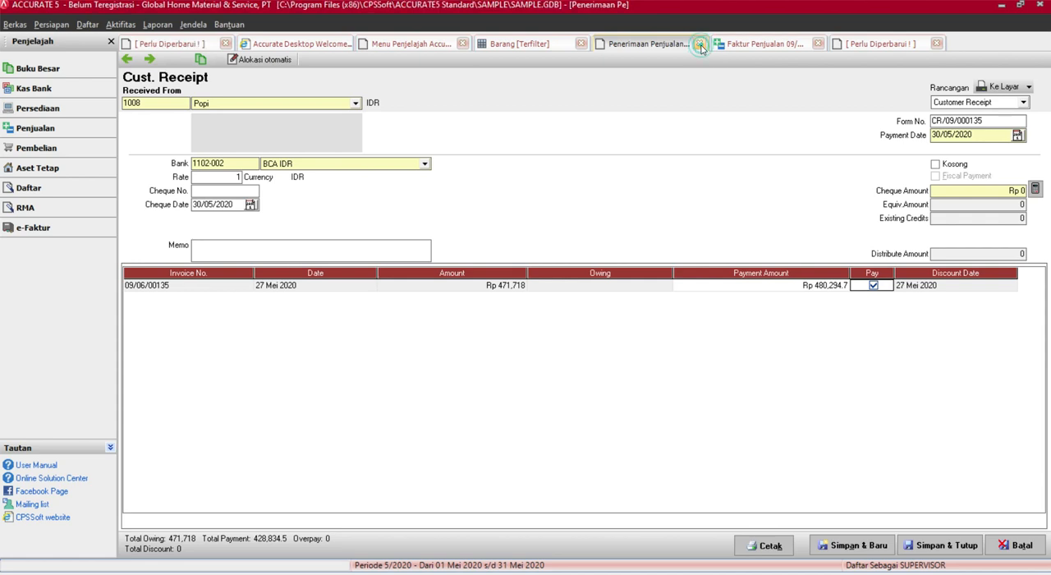
{"action": "left_click", "coordinate": [527, 322]}
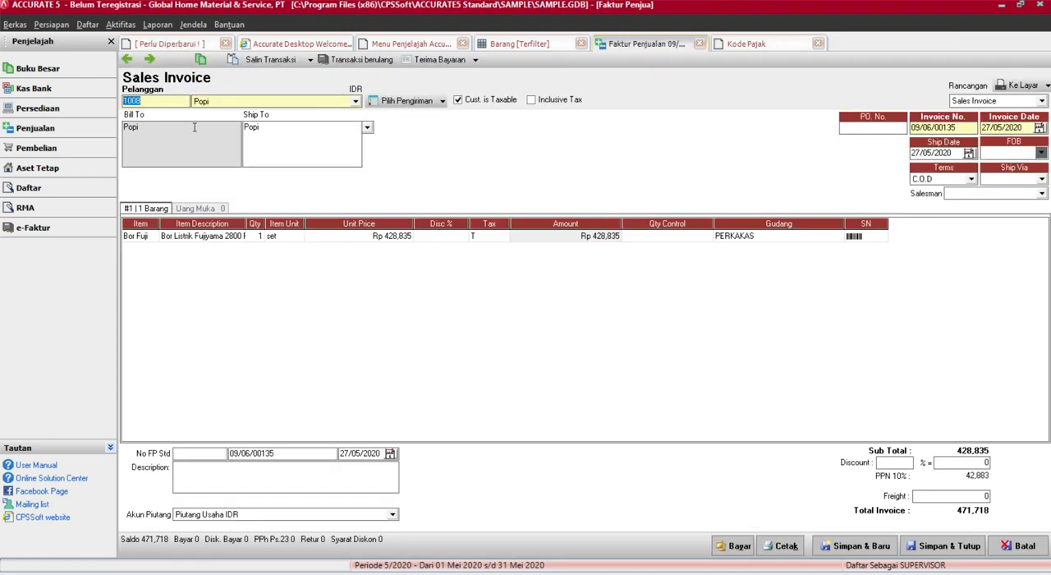
Create a new customer receipt for the same customer and mark the invoice of 27 Mei 2020 as paid
{"action": "left_click", "coordinate": [65, 129]}
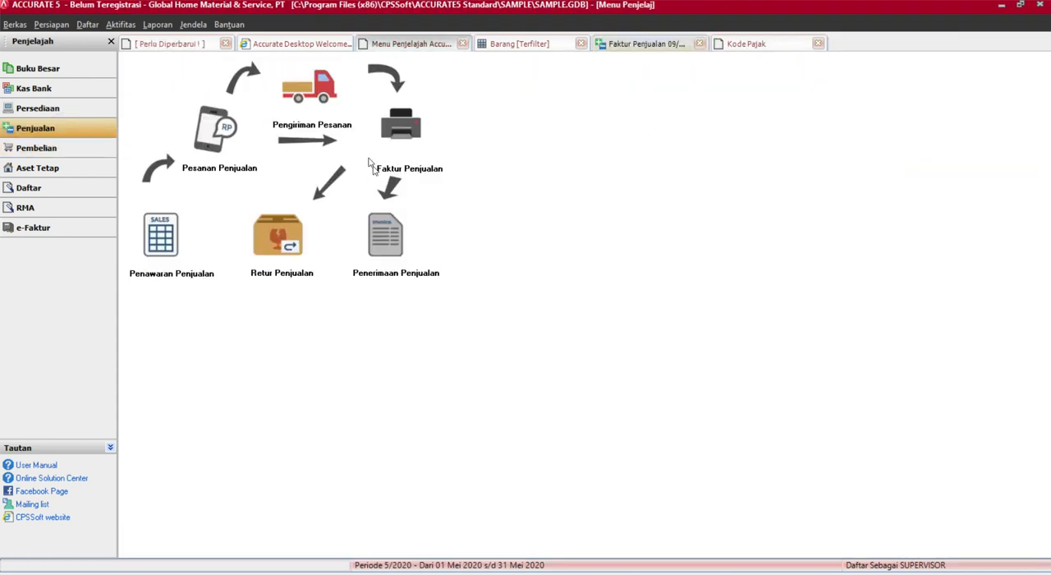
{"action": "left_click", "coordinate": [373, 261]}
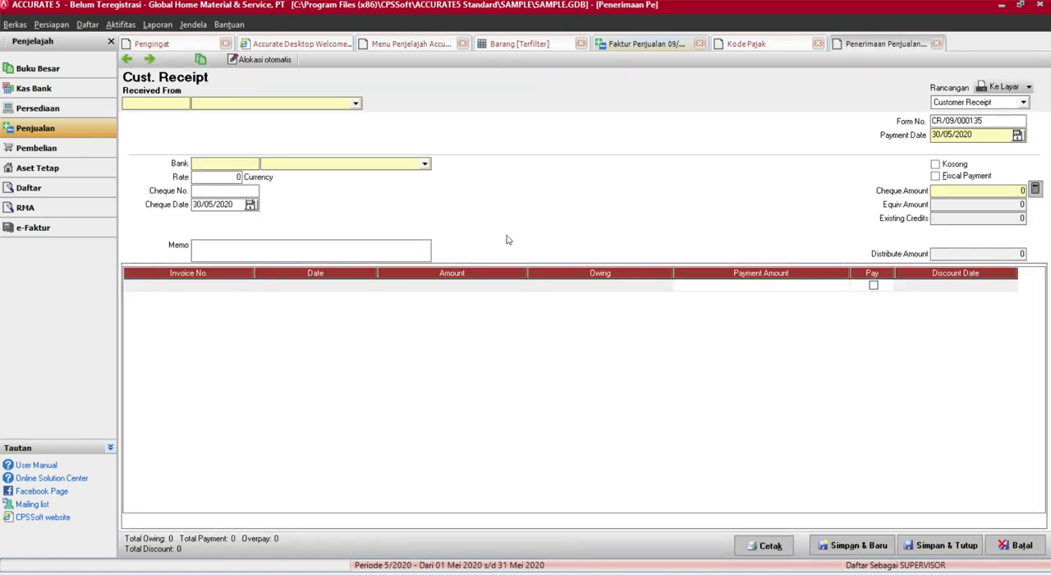
{"action": "left_click", "coordinate": [354, 106]}
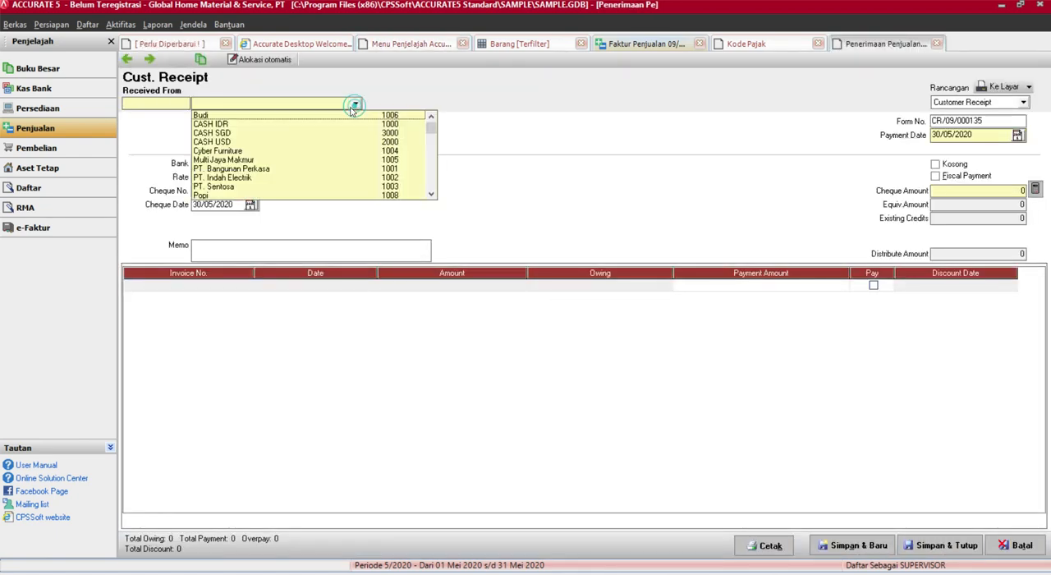
{"action": "left_click", "coordinate": [212, 195]}
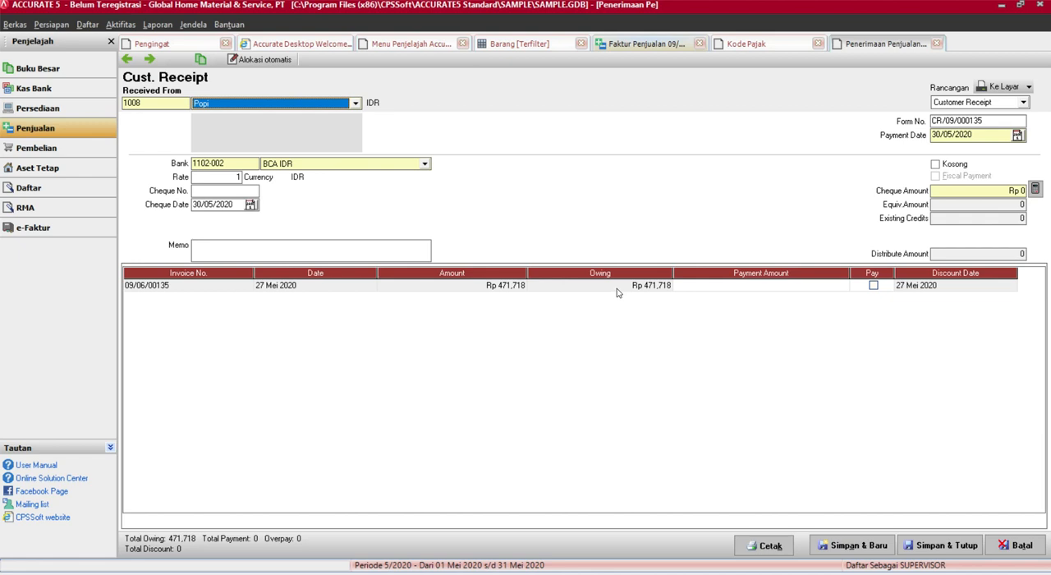
{"action": "left_click", "coordinate": [872, 286]}
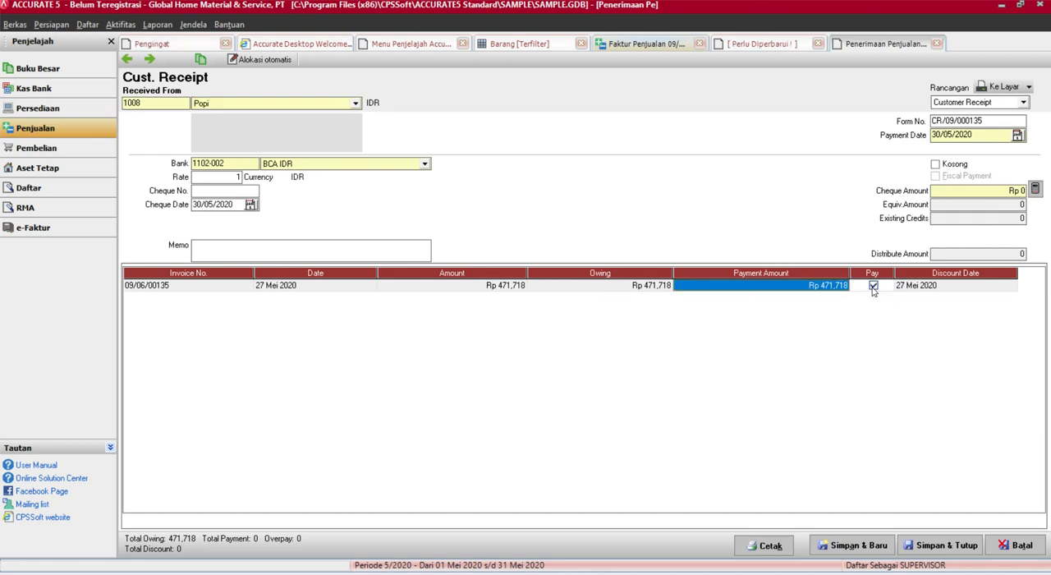
Open the PPh Ps. 23 information of the receipt's invoice line and select the PPh 23 - 2% tax
{"action": "right_click", "coordinate": [874, 288]}
{"action": "left_click", "coordinate": [891, 312]}
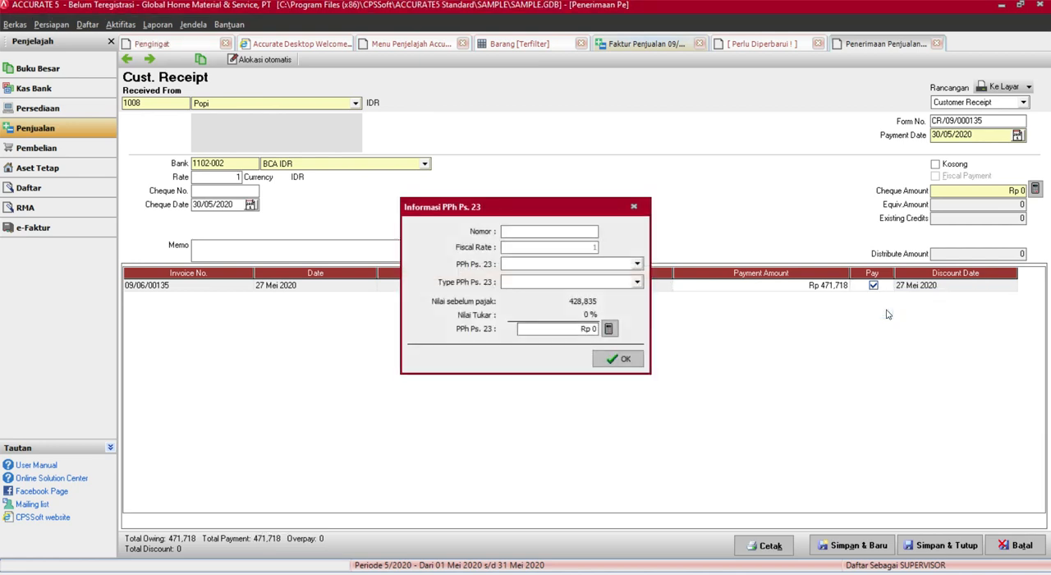
{"action": "left_click", "coordinate": [611, 265]}
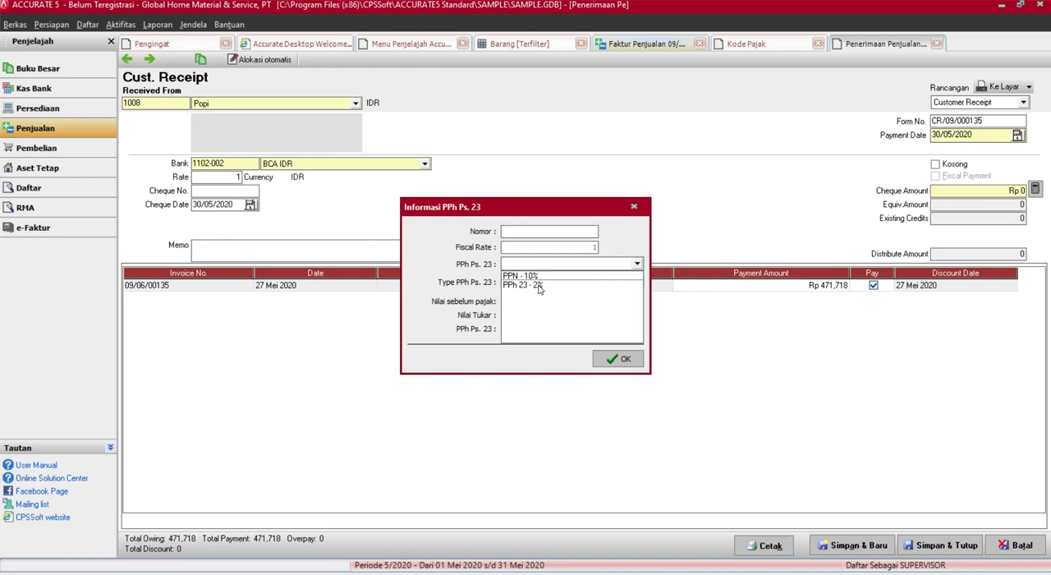
{"action": "left_click", "coordinate": [539, 286]}
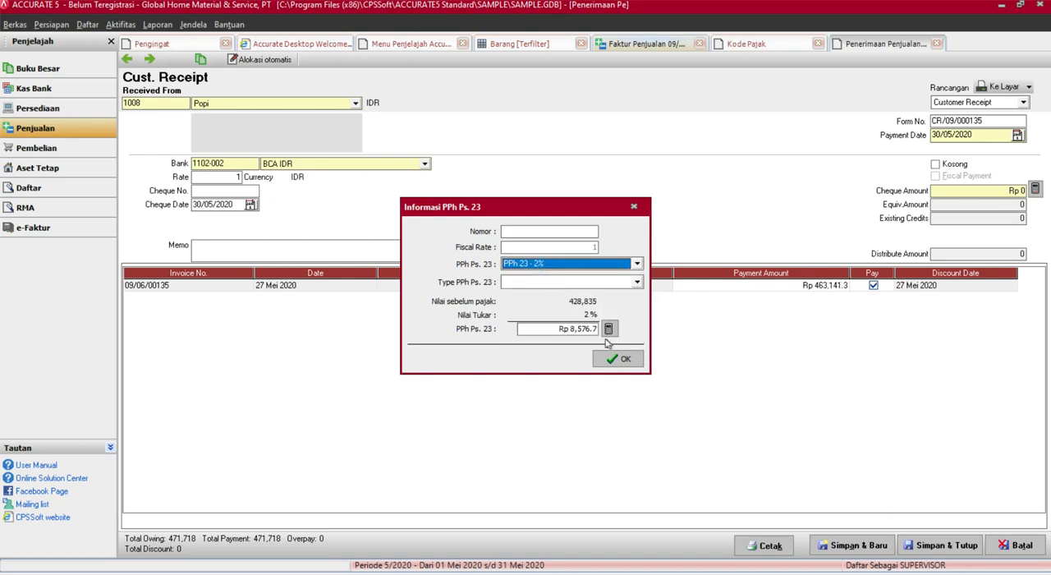
Set the PPh Ps. 23 type to Jasa Freight forwarding and confirm the tax information for the invoice line
{"action": "left_click", "coordinate": [537, 233]}
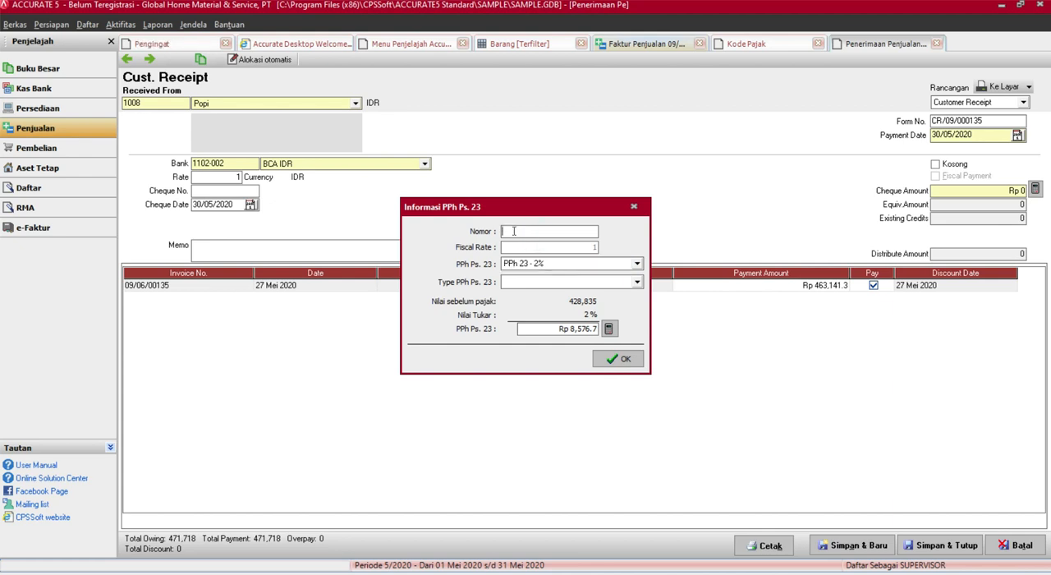
{"action": "left_click", "coordinate": [540, 281]}
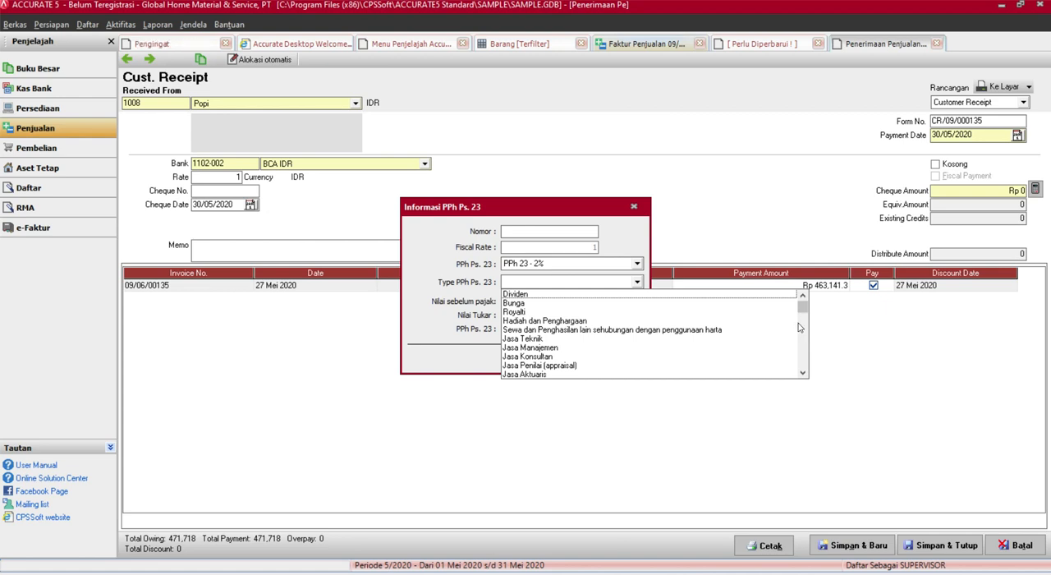
{"action": "type", "text": "Jasa"}
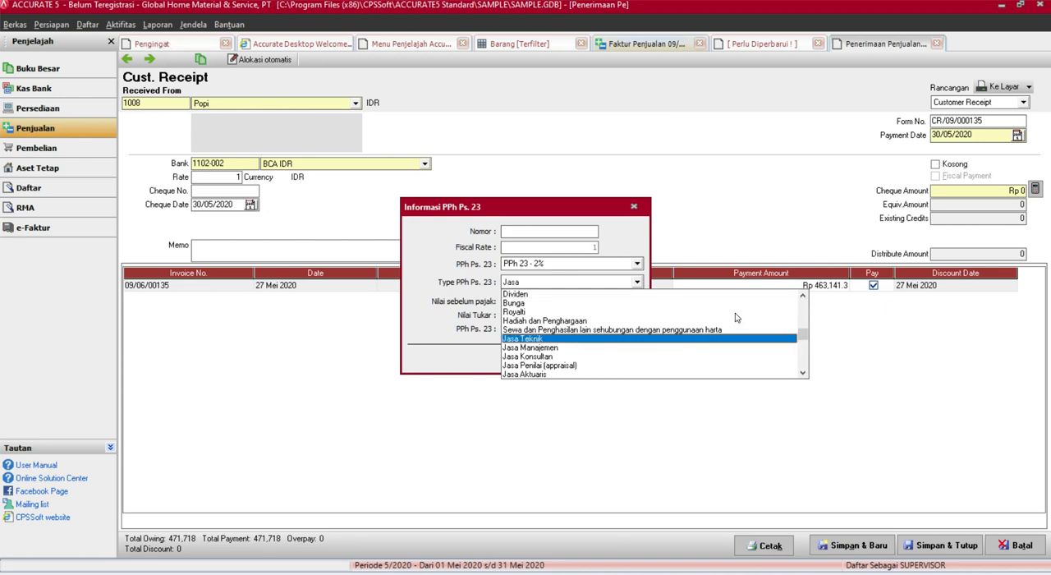
{"action": "type", "text": " F"}
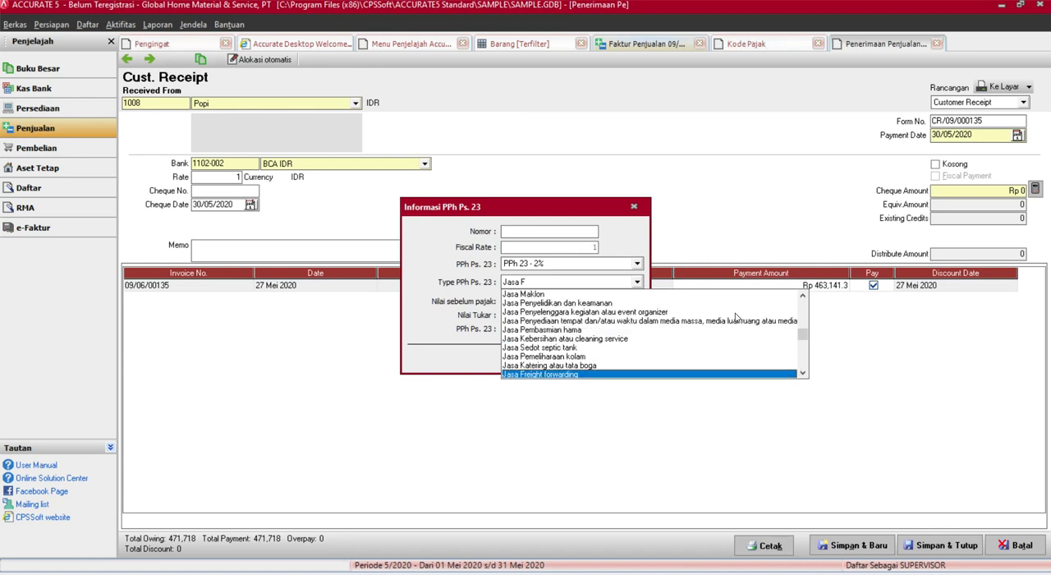
{"action": "key", "text": "Return"}
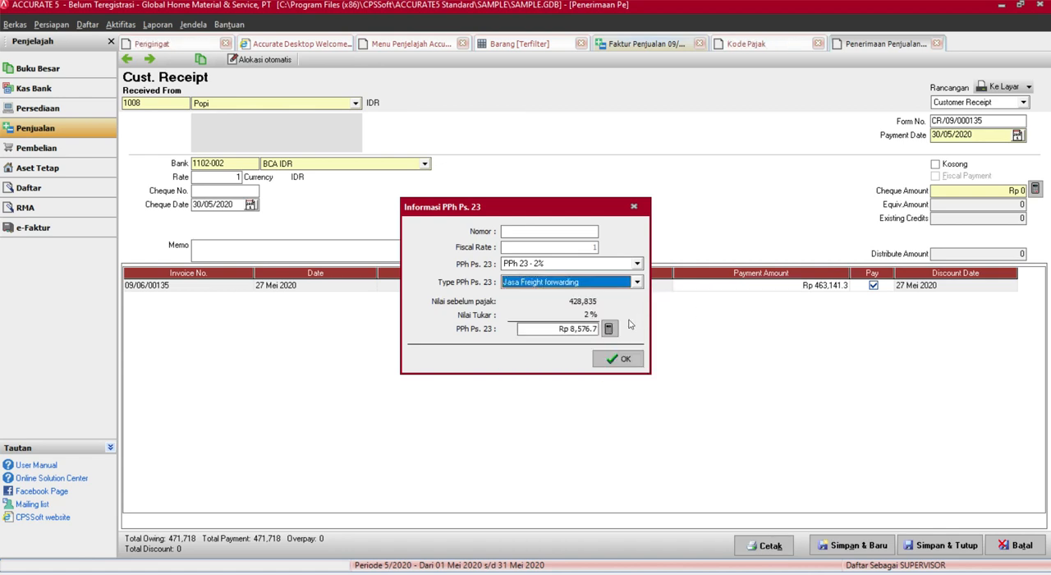
{"action": "left_click", "coordinate": [617, 359]}
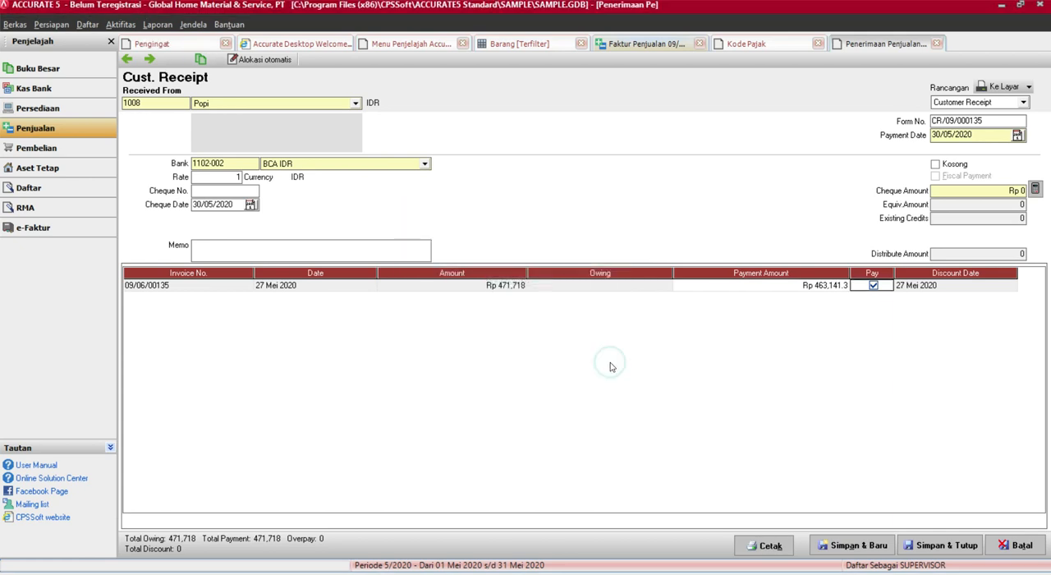